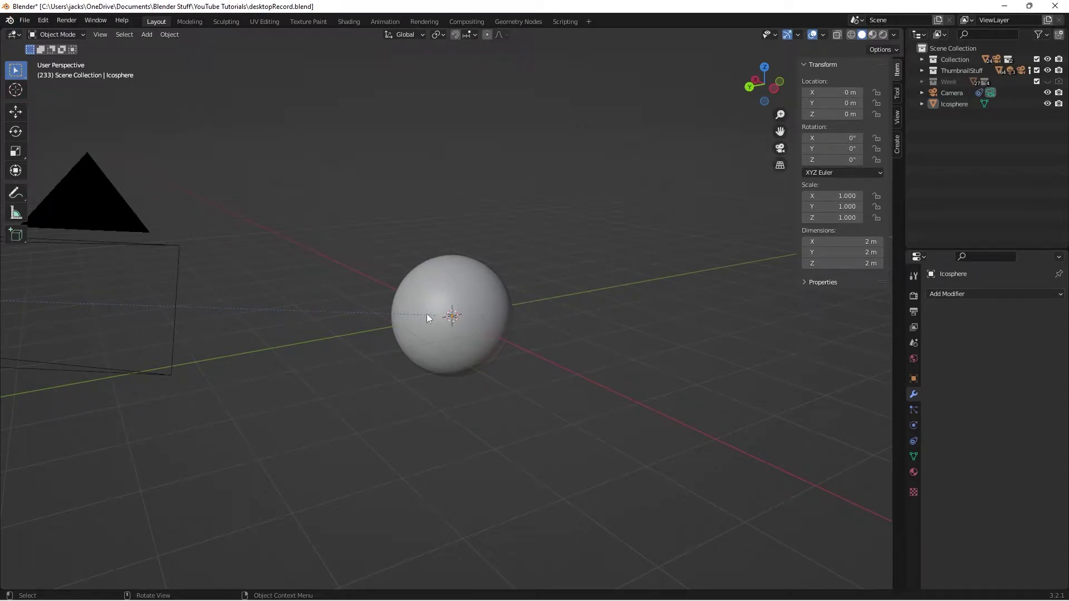
Select the icosphere, look through the camera, and open the Shading workspace with the node editor set to object materials
{"action": "left_click", "coordinate": [465, 290]}
{"action": "key", "text": "KP_0"}
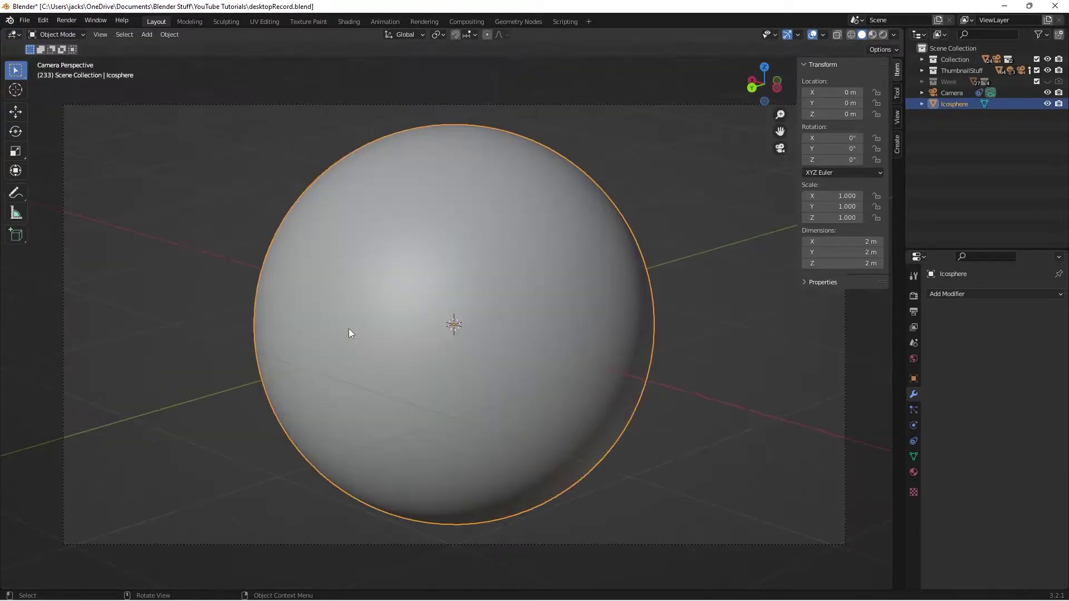
{"action": "left_click", "coordinate": [349, 23]}
{"action": "left_click", "coordinate": [257, 35]}
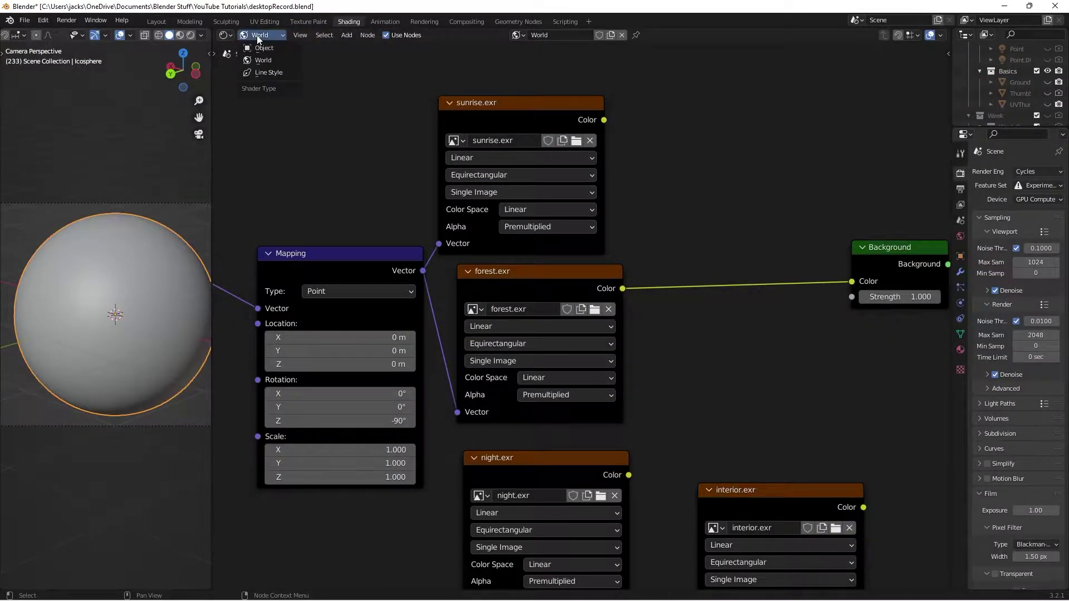
{"action": "left_click", "coordinate": [265, 48]}
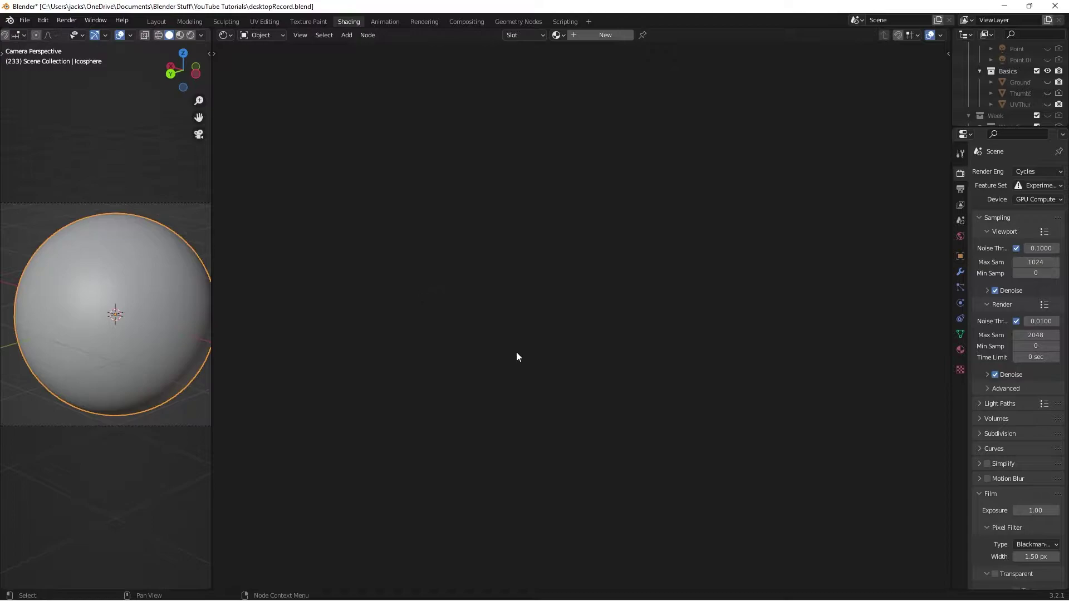
Switch the viewport to rendered shading, check its HDRI lighting options, and save the file
{"action": "middle_click_drag", "start_coordinate": [86, 288], "coordinate": [76, 285], "text": "shift"}
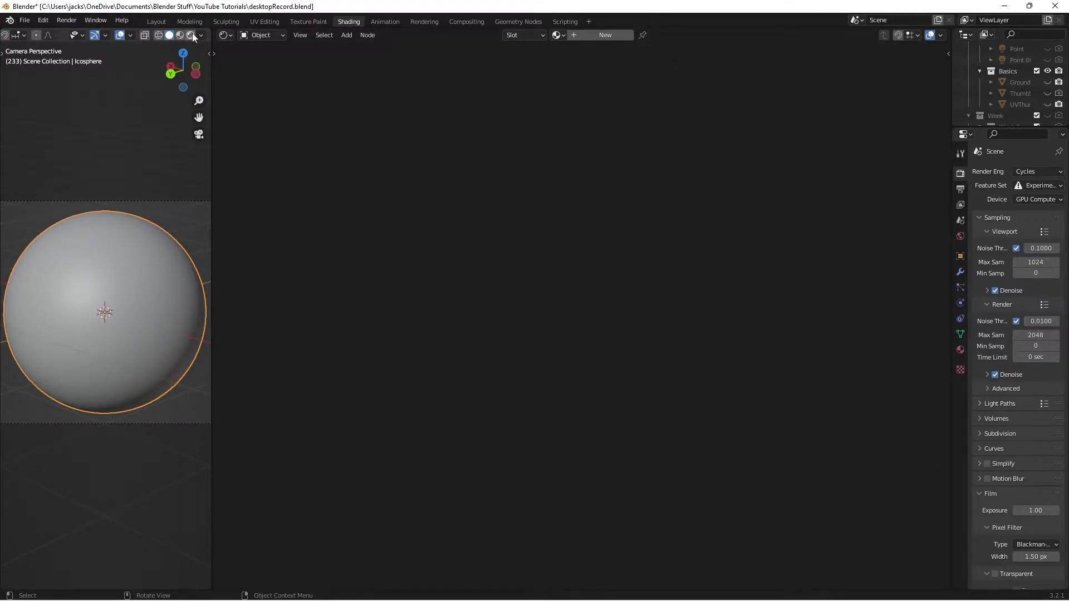
{"action": "left_click", "coordinate": [191, 35]}
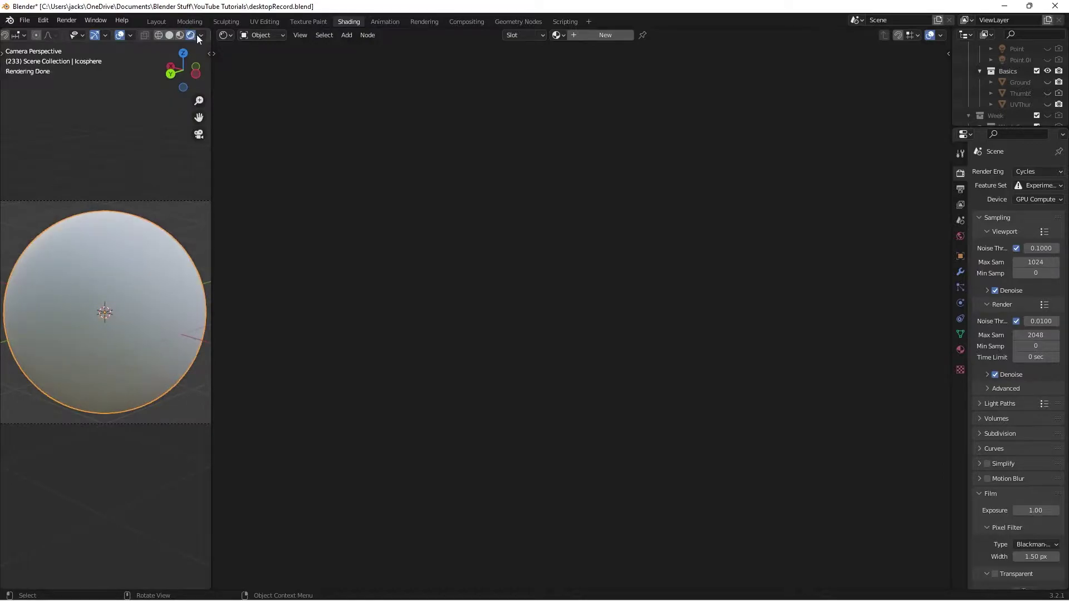
{"action": "left_click", "coordinate": [201, 36]}
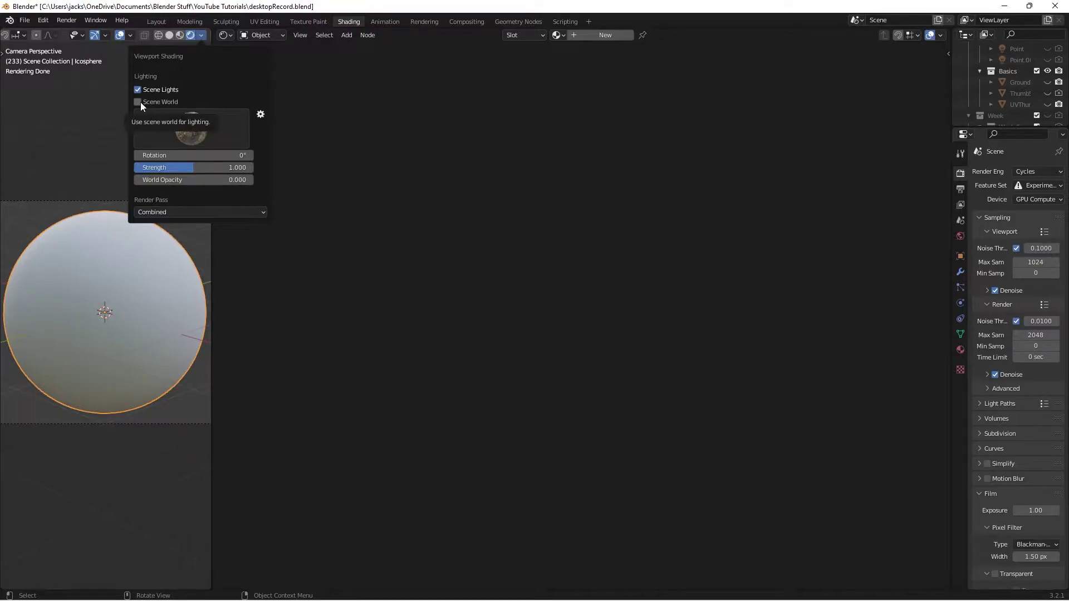
{"action": "left_click", "coordinate": [191, 125]}
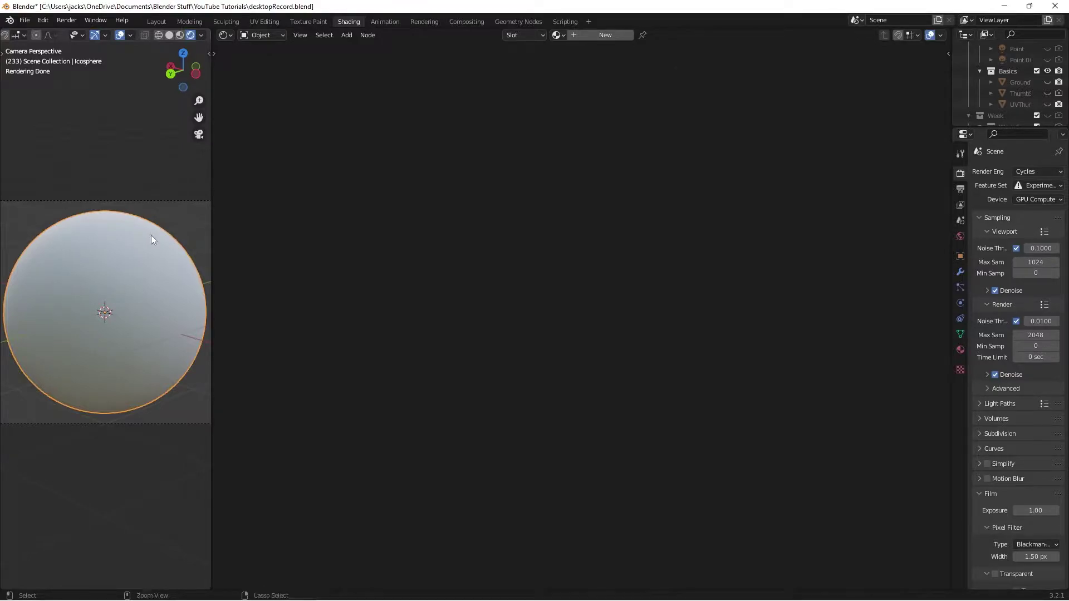
{"action": "key", "text": "ctrl+s"}
{"action": "left_click", "coordinate": [181, 219]}
Create a new material on the icosphere and name it sidewalkConcrete
{"action": "left_click", "coordinate": [583, 38]}
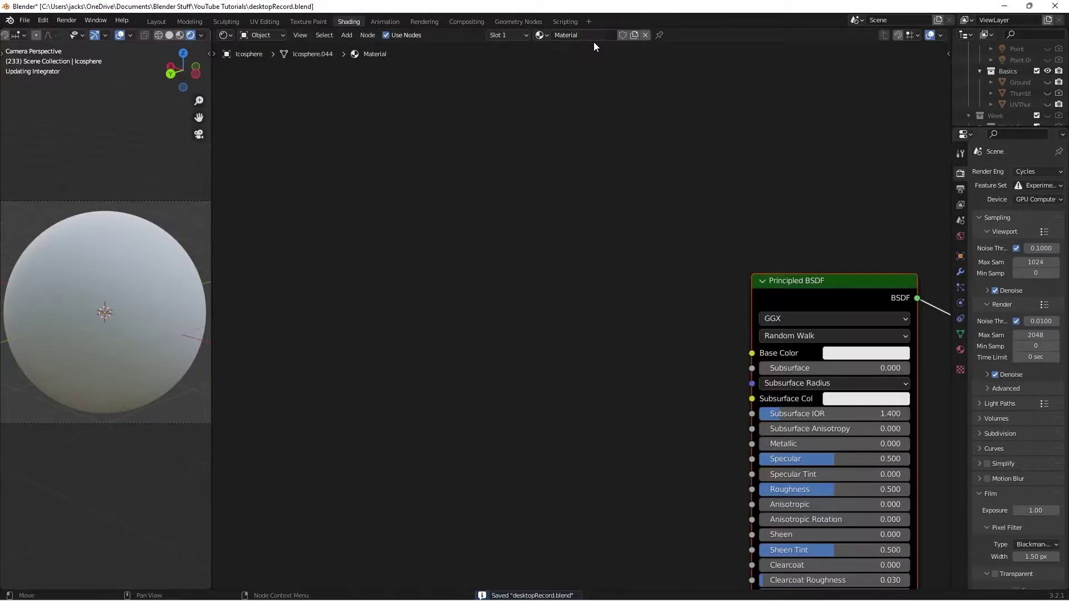
{"action": "double_click", "coordinate": [585, 36]}
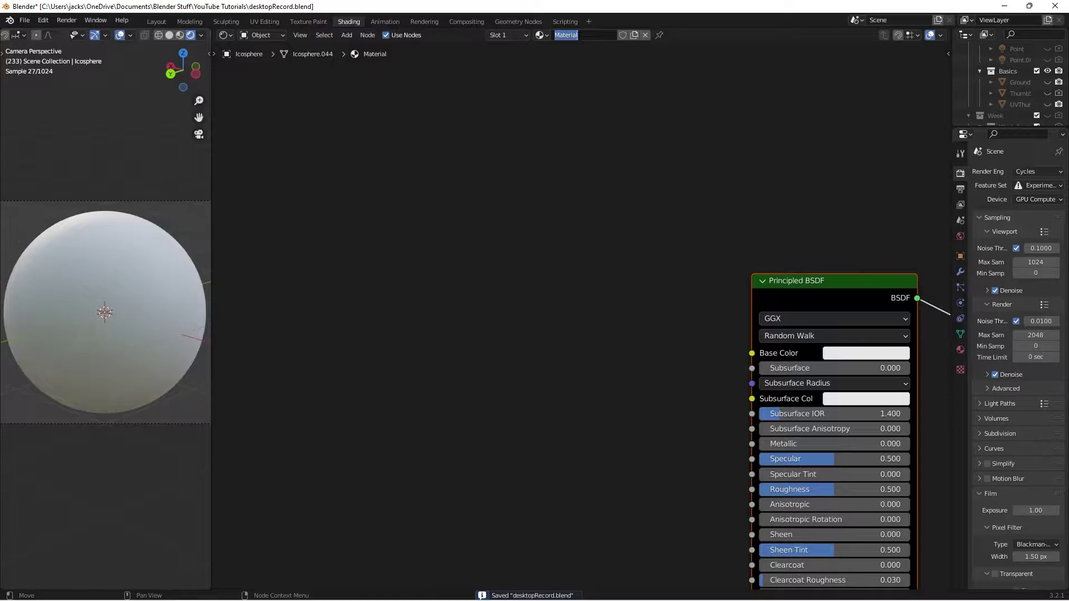
{"action": "type", "text": "side"}
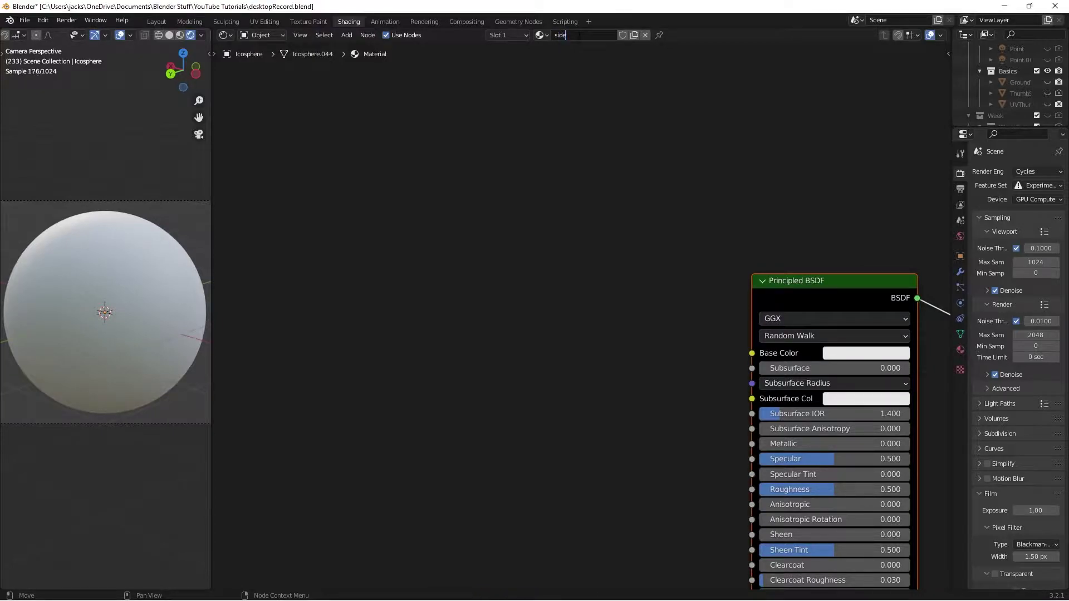
{"action": "type", "text": "walkConcrete"}
{"action": "key", "text": "Return"}
{"action": "left_click", "coordinate": [635, 261]}
{"action": "scroll", "coordinate": [650, 319], "scroll_direction": "down", "scroll_amount": 2}
{"action": "middle_click_drag", "start_coordinate": [650, 320], "coordinate": [628, 231]}
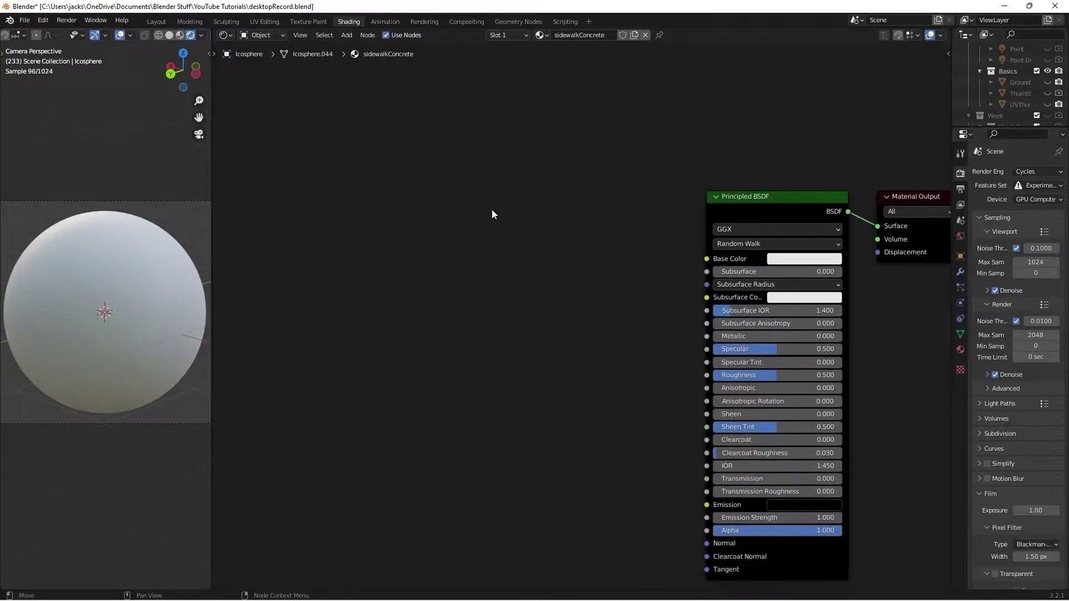
Search the add-on preferences for "node" to check that Node Wrangler is enabled
{"action": "left_click", "coordinate": [43, 20]}
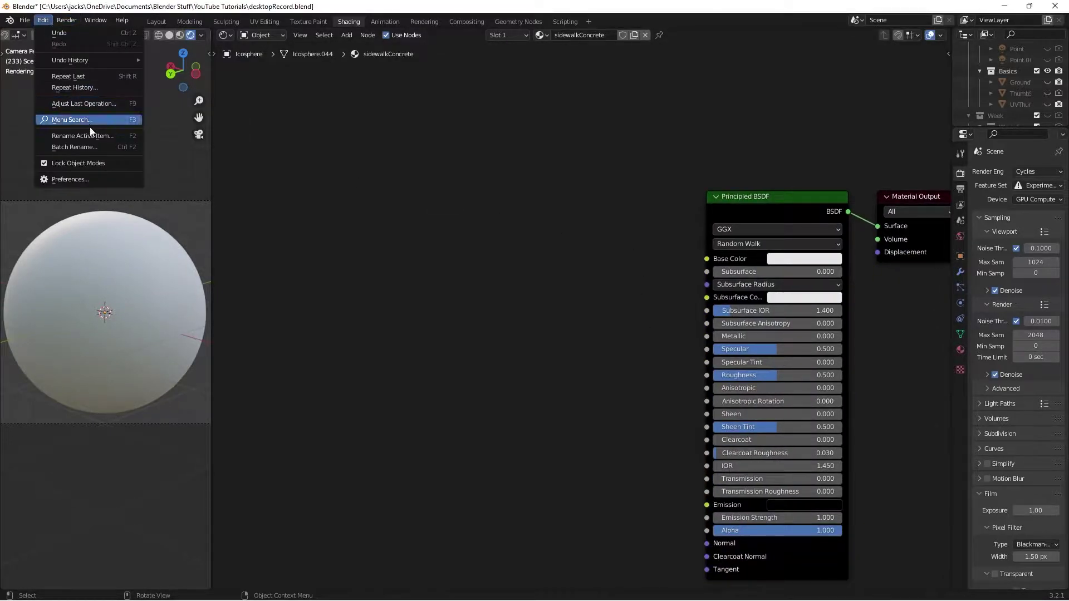
{"action": "left_click", "coordinate": [76, 179]}
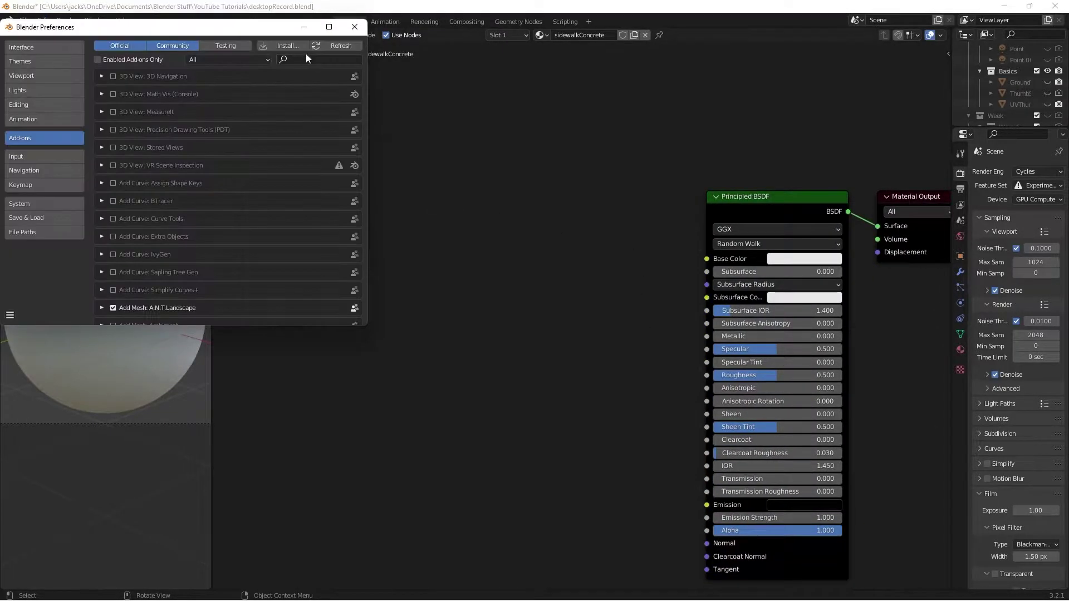
{"action": "type", "text": "node"}
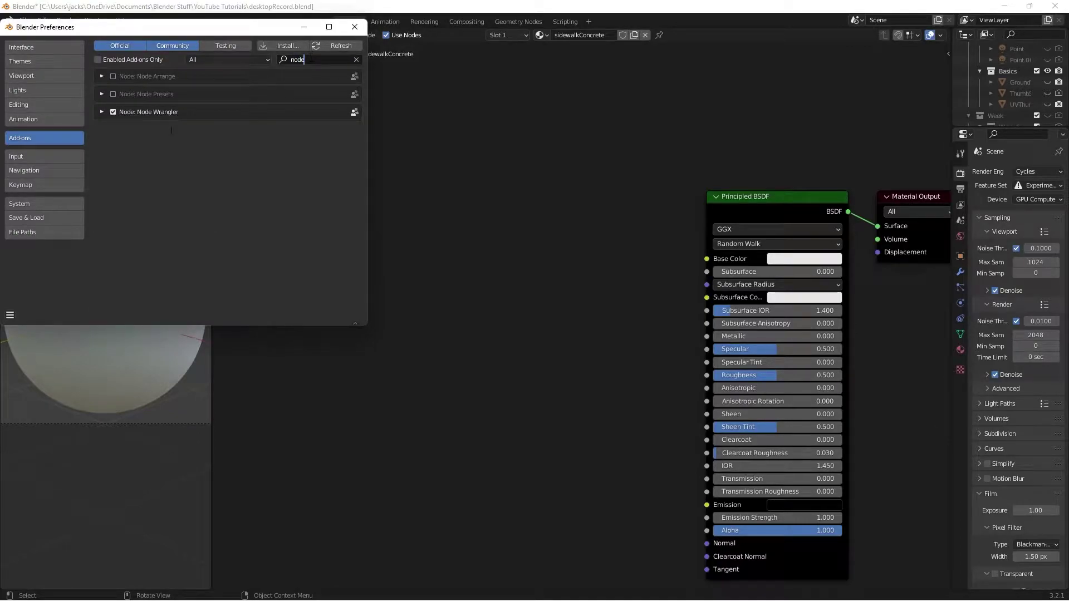
{"action": "left_click", "coordinate": [354, 27]}
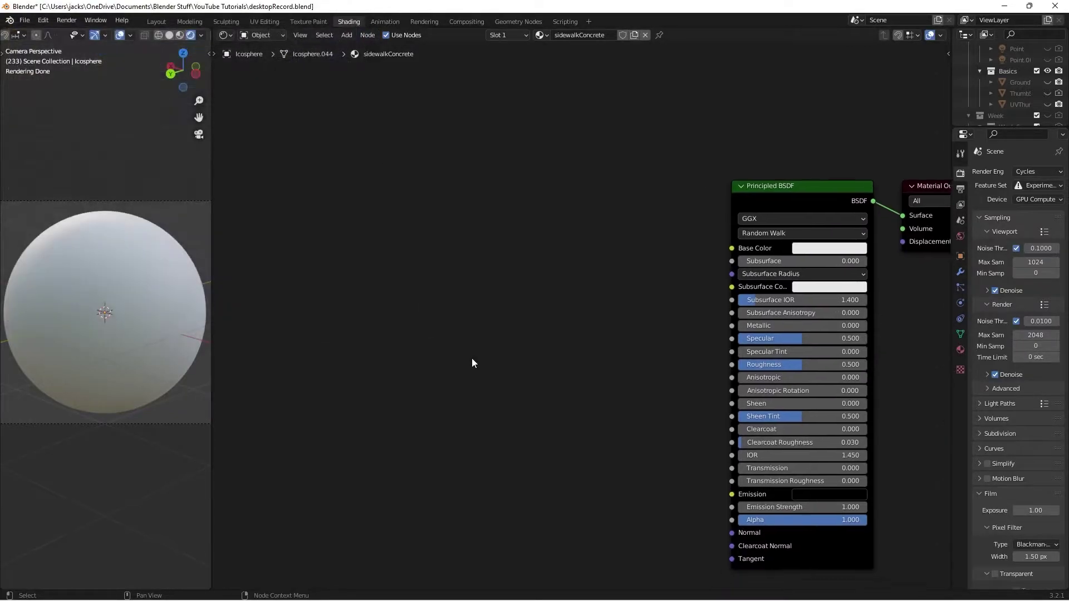
Add a Voronoi Texture node before the Principled BSDF and preview its Distance output on the sphere
{"action": "middle_click_drag", "start_coordinate": [472, 358], "coordinate": [480, 354]}
{"action": "key", "text": "shift+a"}
{"action": "type", "text": "voronoi"}
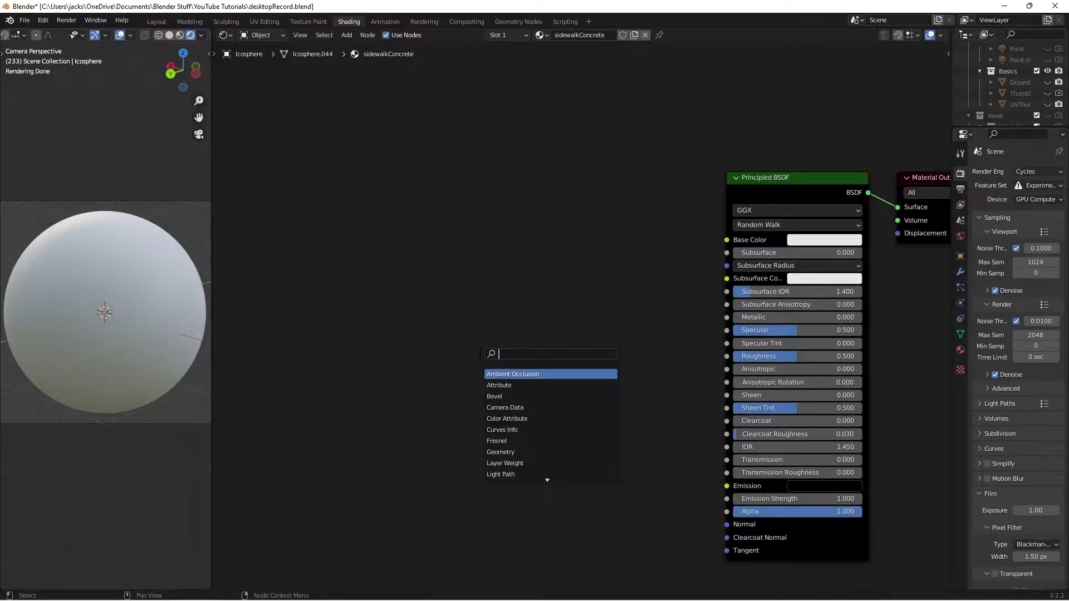
{"action": "key", "text": "Return"}
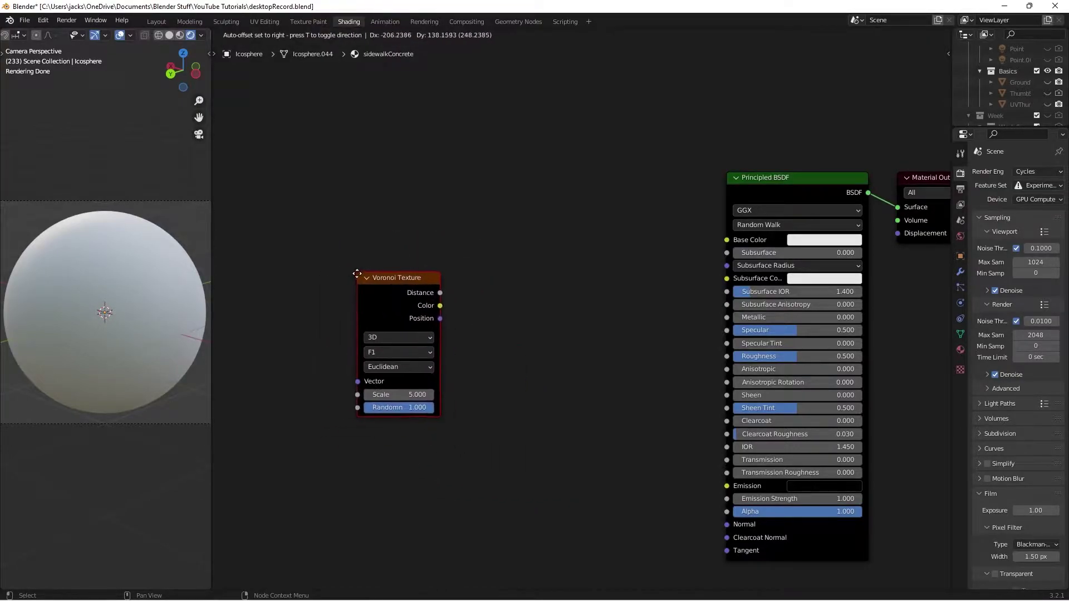
{"action": "left_click", "coordinate": [341, 281]}
{"action": "middle_click_drag", "start_coordinate": [365, 255], "coordinate": [431, 230]}
{"action": "left_click_drag", "start_coordinate": [423, 265], "coordinate": [406, 289]}
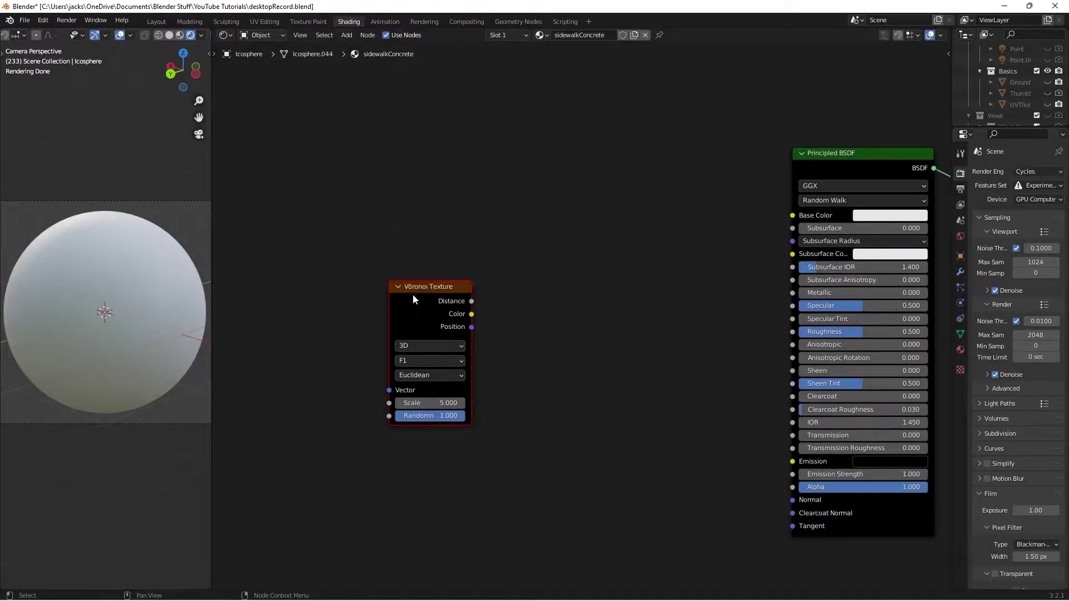
{"action": "left_click", "coordinate": [412, 296], "text": "ctrl+shift"}
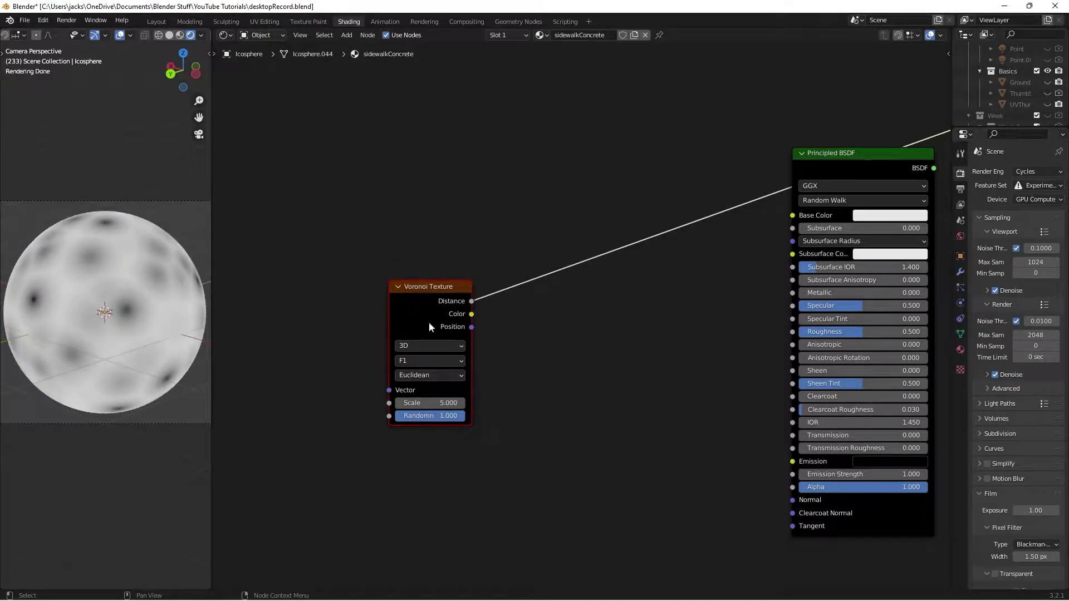
Add Texture Coordinate and Mapping nodes to the Voronoi Texture using Object coordinates, and preview the Voronoi Color output
{"action": "key", "text": "ctrl+t"}
{"action": "middle_click_drag", "start_coordinate": [450, 238], "coordinate": [586, 220]}
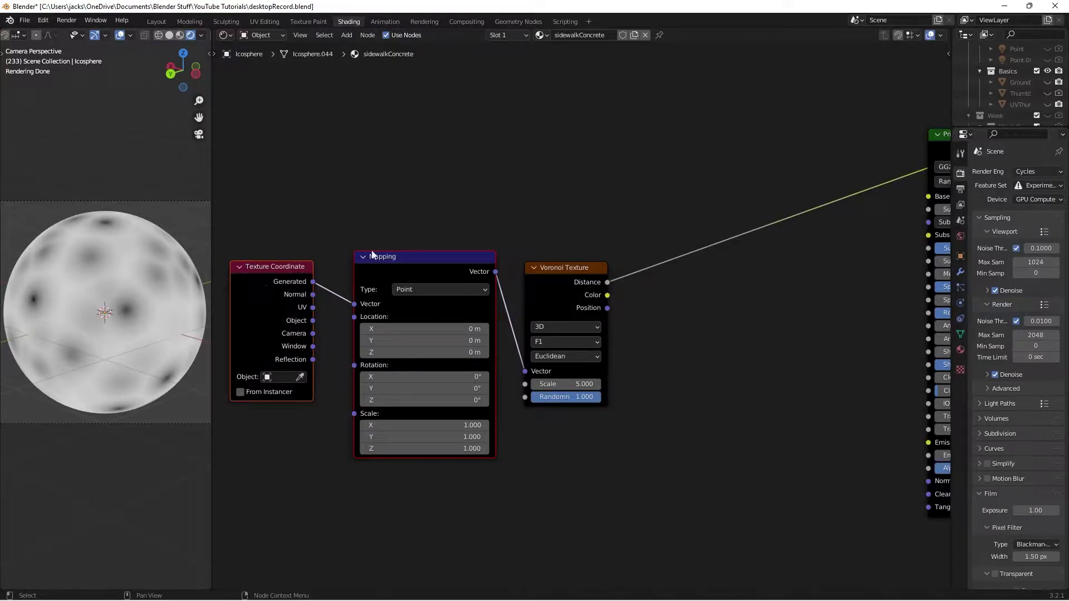
{"action": "left_click_drag", "start_coordinate": [313, 320], "coordinate": [354, 304]}
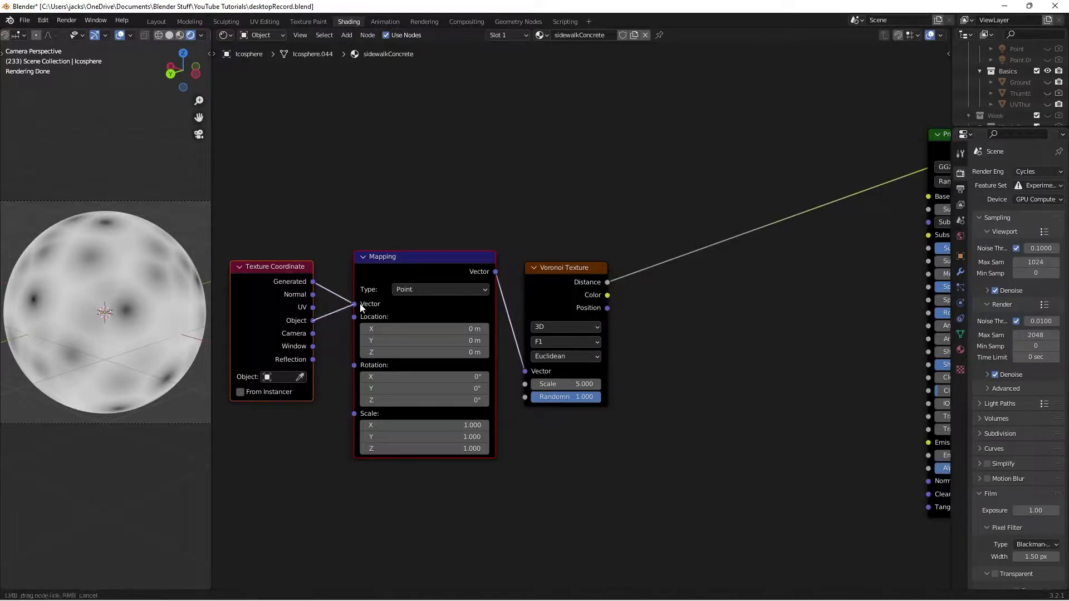
{"action": "scroll", "coordinate": [384, 227], "scroll_direction": "down", "scroll_amount": 3}
{"action": "scroll", "coordinate": [496, 238], "scroll_direction": "up", "scroll_amount": 2}
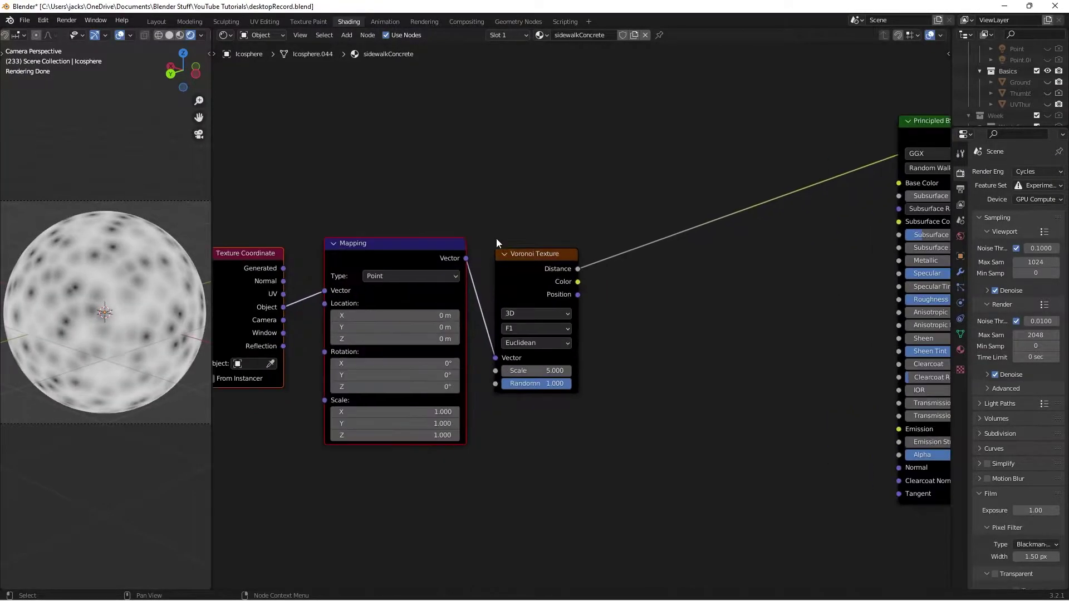
{"action": "left_click", "coordinate": [536, 273], "text": "ctrl+shift"}
Spread the Texture Coordinate, Mapping and Voronoi Texture nodes away from the Principled BSDF to make room, and save the file
{"action": "scroll", "coordinate": [384, 222], "scroll_direction": "down", "scroll_amount": 2}
{"action": "middle_click_drag", "start_coordinate": [381, 187], "coordinate": [459, 153]}
{"action": "left_click_drag", "start_coordinate": [320, 177], "coordinate": [505, 328]}
{"action": "scroll", "coordinate": [463, 277], "scroll_direction": "down", "scroll_amount": 2}
{"action": "middle_click_drag", "start_coordinate": [462, 276], "coordinate": [477, 280]}
{"action": "scroll", "coordinate": [478, 281], "scroll_direction": "down", "scroll_amount": 1}
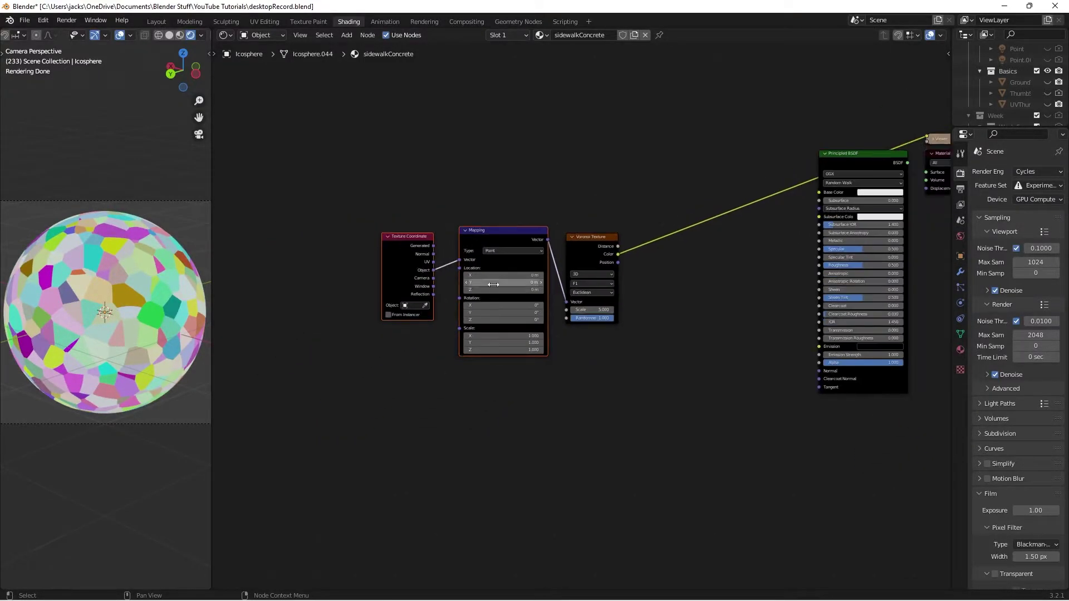
{"action": "key", "text": "g"}
{"action": "left_click", "coordinate": [274, 275]}
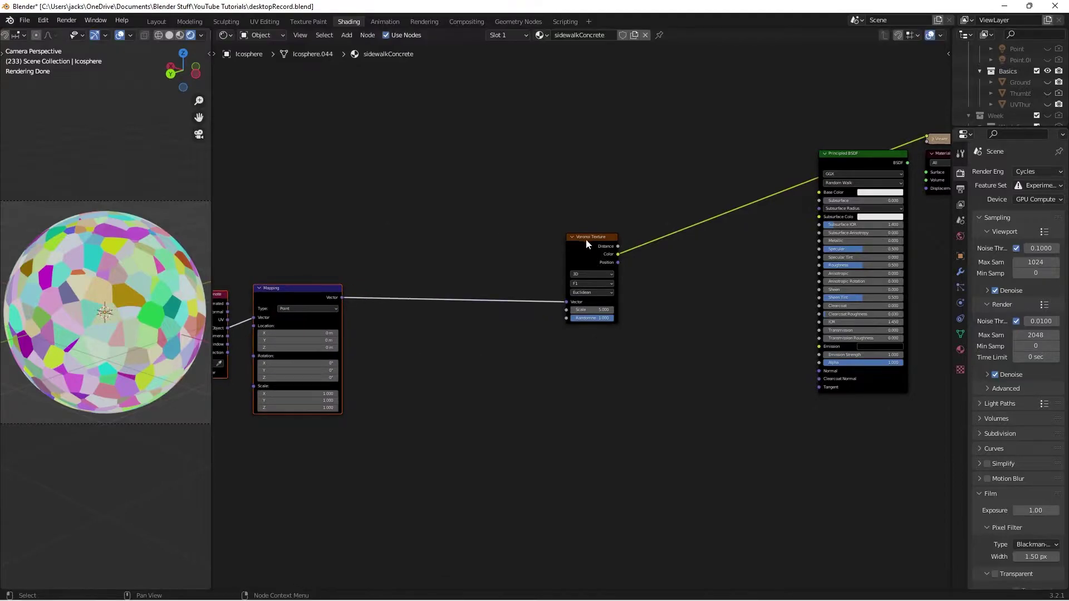
{"action": "left_click_drag", "start_coordinate": [585, 239], "coordinate": [476, 414]}
{"action": "scroll", "coordinate": [511, 353], "scroll_direction": "up", "scroll_amount": 3}
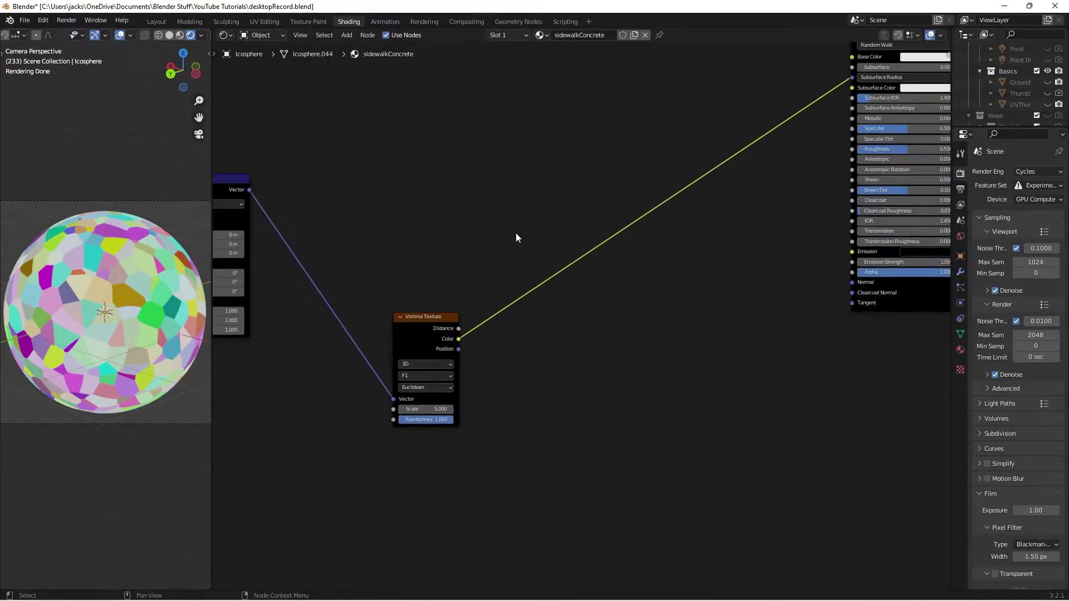
{"action": "scroll", "coordinate": [511, 357], "scroll_direction": "up", "scroll_amount": 1}
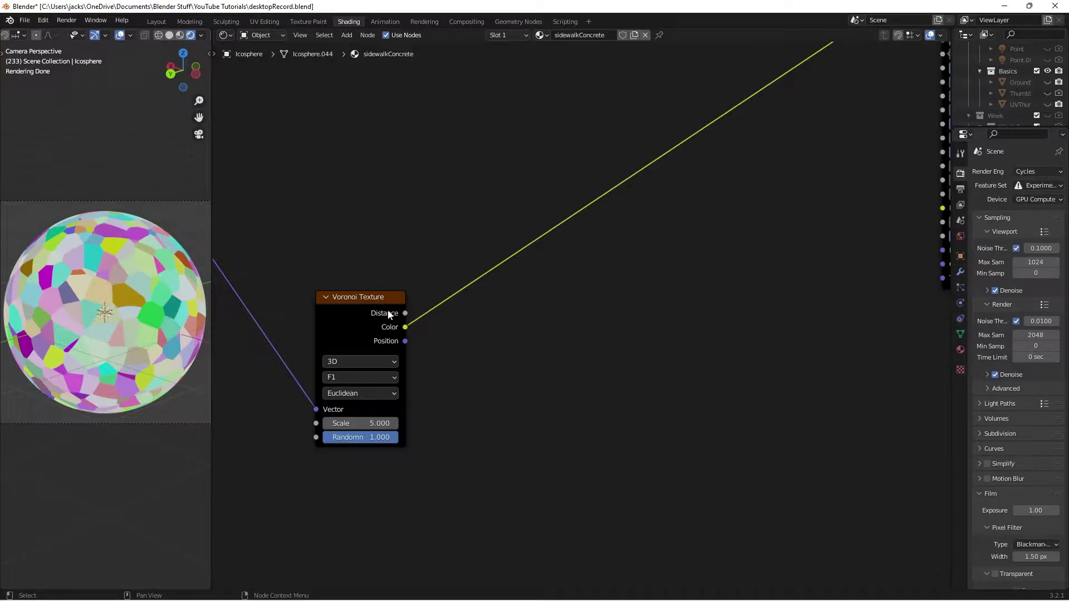
{"action": "key", "text": "ctrl+s"}
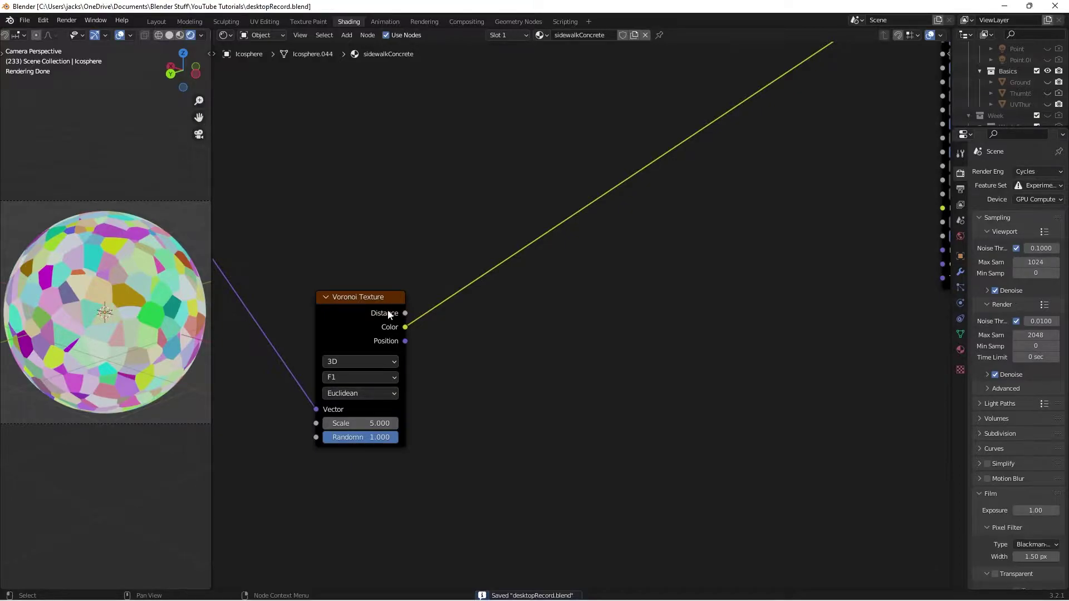
Add a Math node beside the Voronoi Texture and set its operation to Greater Than
{"action": "left_click", "coordinate": [413, 278]}
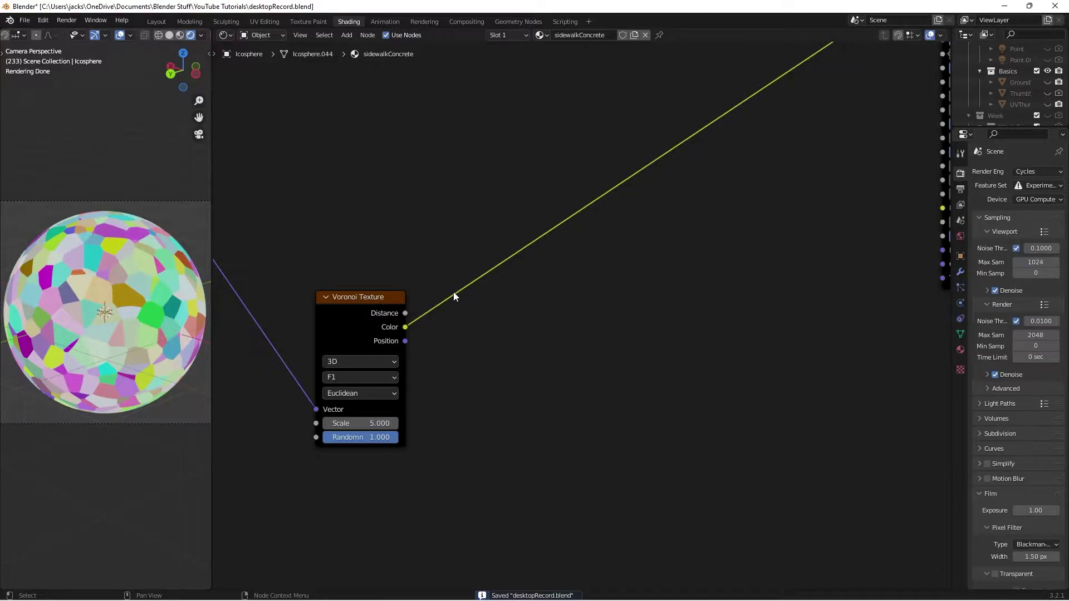
{"action": "key", "text": "shift+a"}
{"action": "type", "text": "math"}
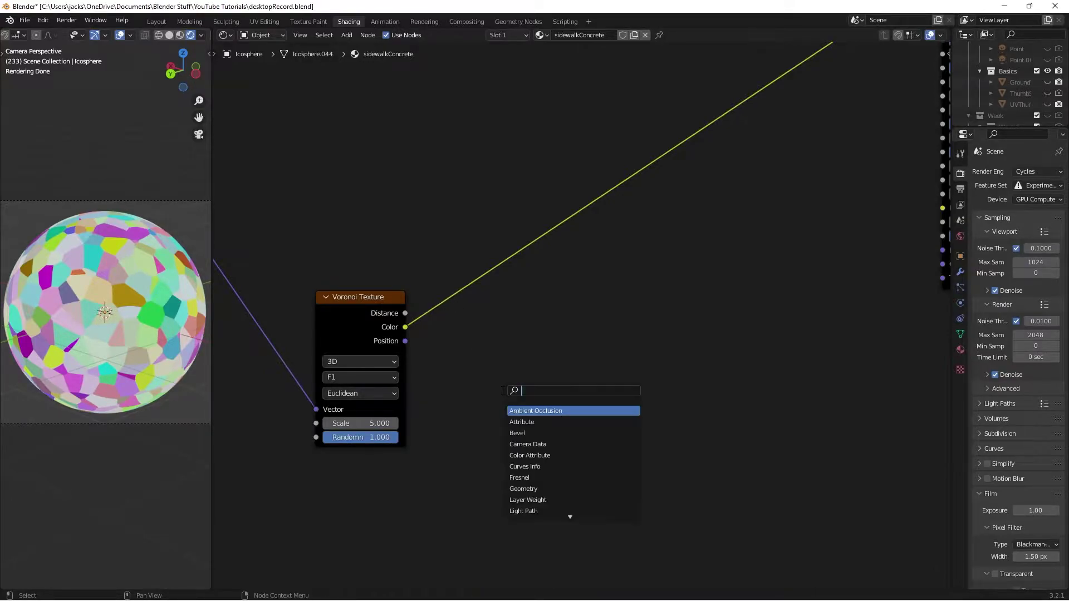
{"action": "key", "text": "Return"}
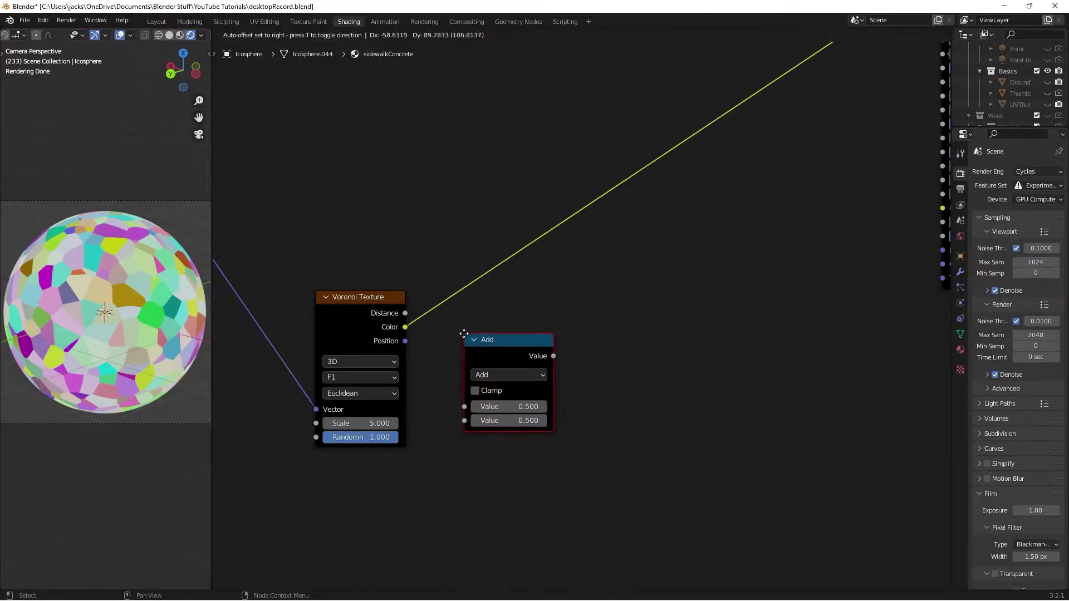
{"action": "left_click", "coordinate": [464, 334]}
{"action": "left_click", "coordinate": [503, 374]}
{"action": "left_click", "coordinate": [694, 433]}
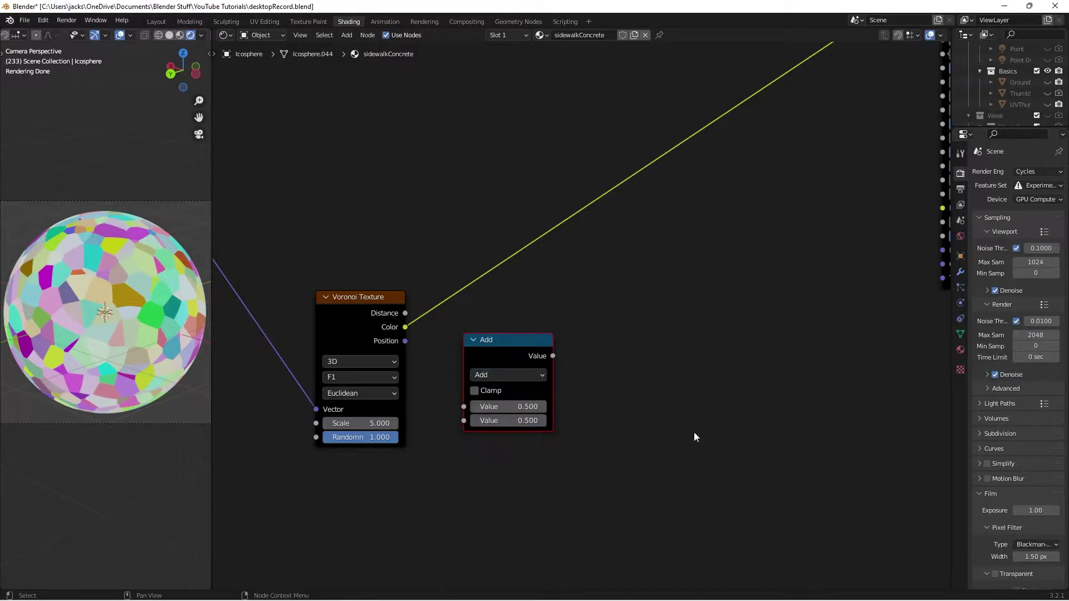
{"action": "left_click", "coordinate": [501, 374]}
{"action": "left_click", "coordinate": [615, 450]}
{"action": "left_click_drag", "start_coordinate": [501, 347], "coordinate": [501, 321]}
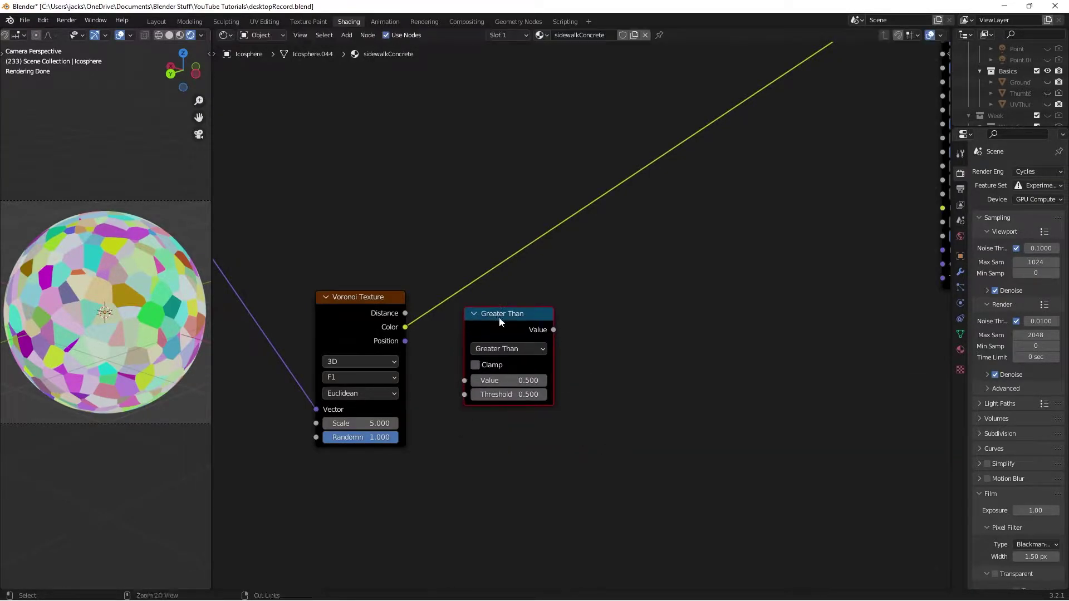
Preview the Greater Than node on the sphere and connect the Voronoi Color output to its Value input
{"action": "left_click", "coordinate": [499, 319], "text": "ctrl+shift"}
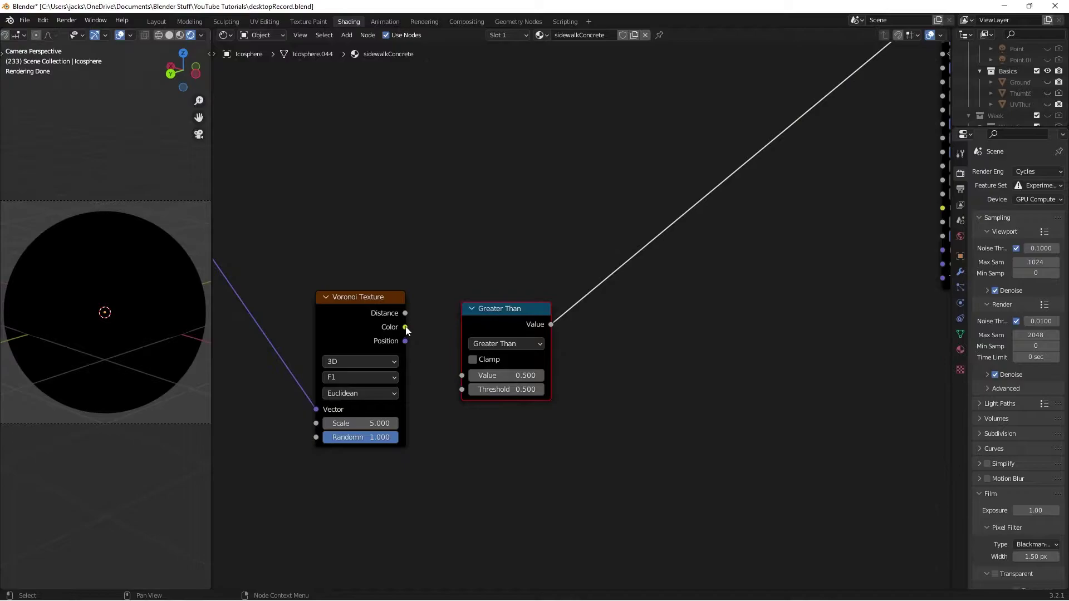
{"action": "left_click_drag", "start_coordinate": [406, 328], "coordinate": [461, 375]}
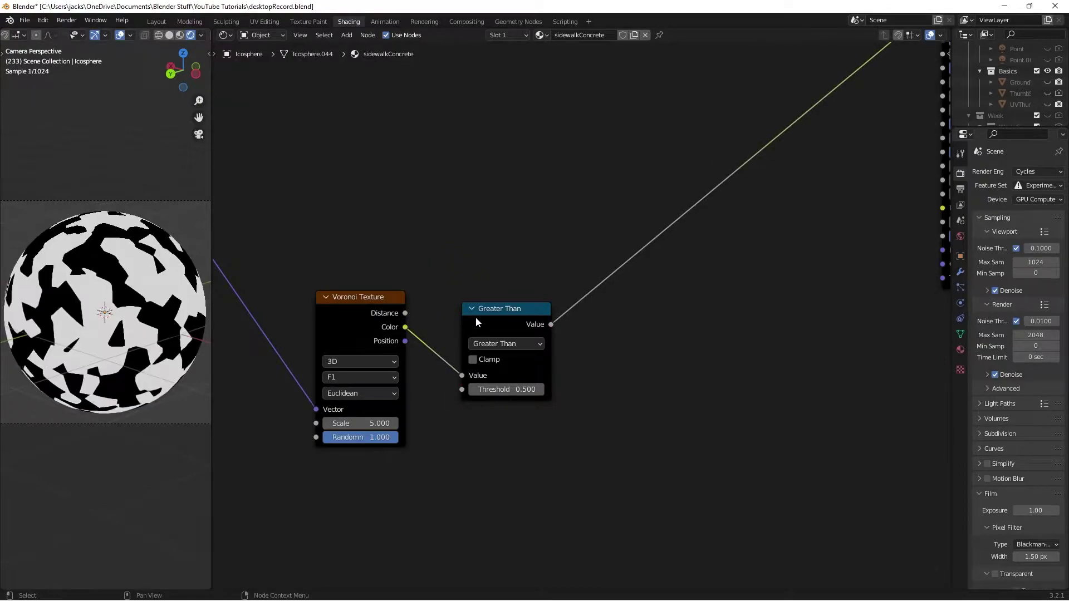
{"action": "left_click_drag", "start_coordinate": [476, 316], "coordinate": [468, 311]}
Set the Greater Than threshold to 1 and move the node closer to the Voronoi Texture
{"action": "left_click", "coordinate": [491, 385]}
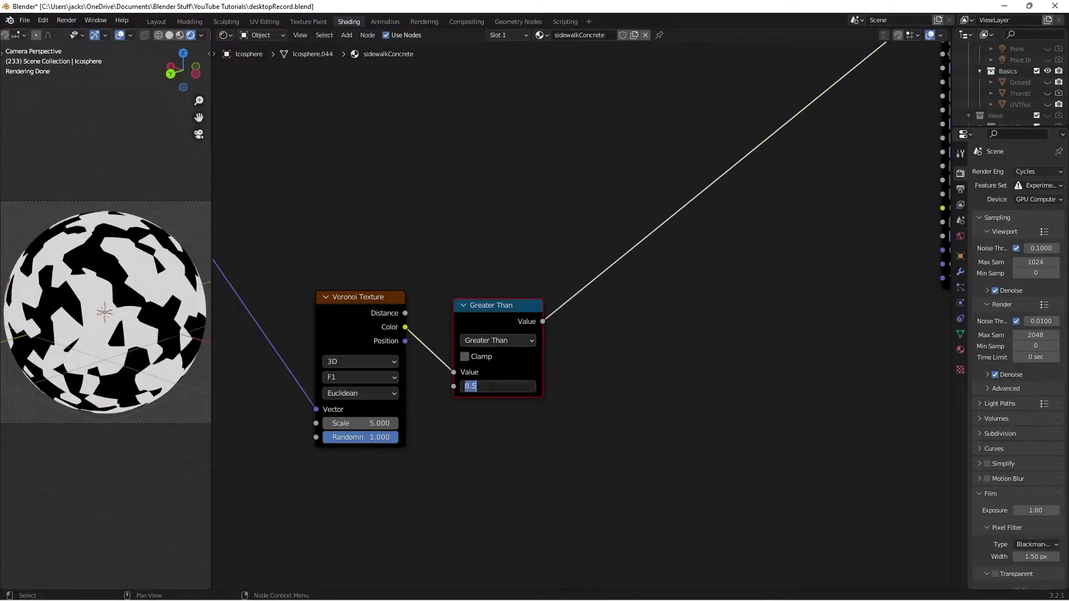
{"action": "type", "text": "1"}
{"action": "key", "text": "Return"}
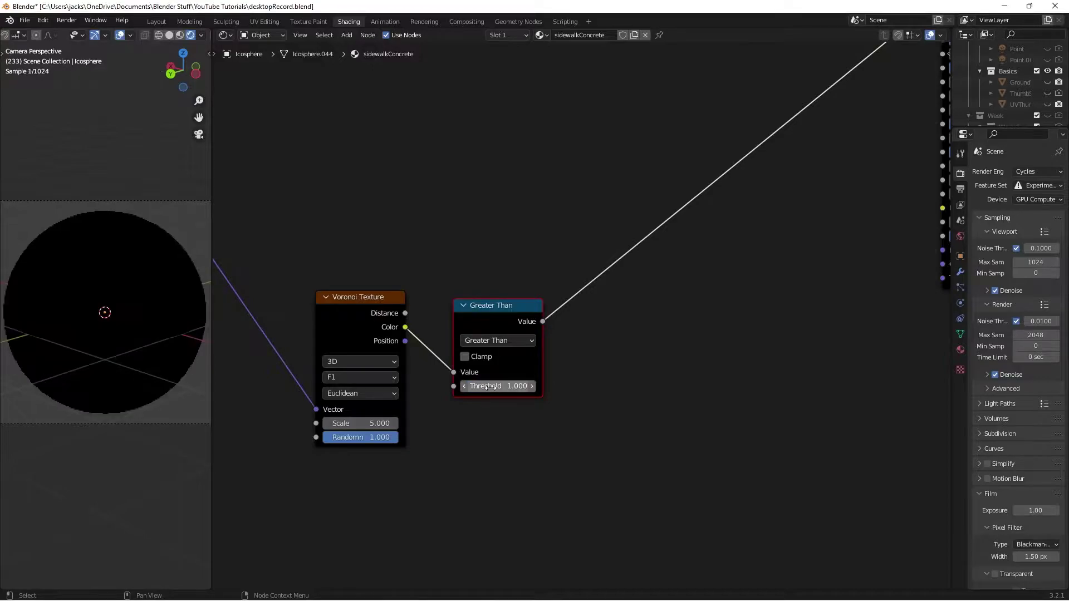
{"action": "left_click_drag", "start_coordinate": [502, 316], "coordinate": [474, 309]}
{"action": "left_click", "coordinate": [468, 279]}
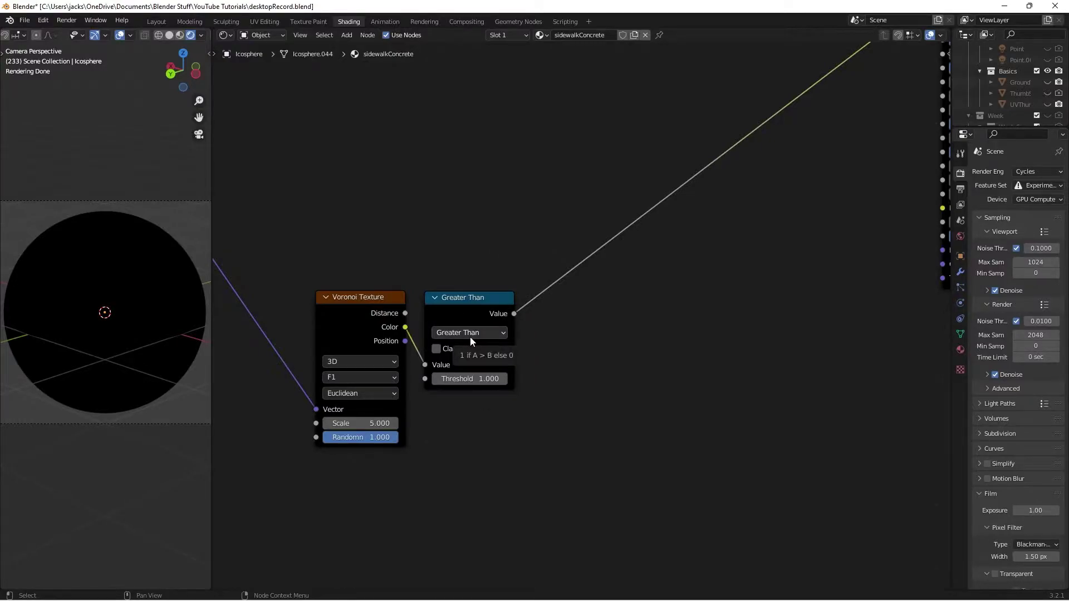
Set the Voronoi Texture's Scale to 200
{"action": "double_click", "coordinate": [357, 423]}
{"action": "type", "text": "200"}
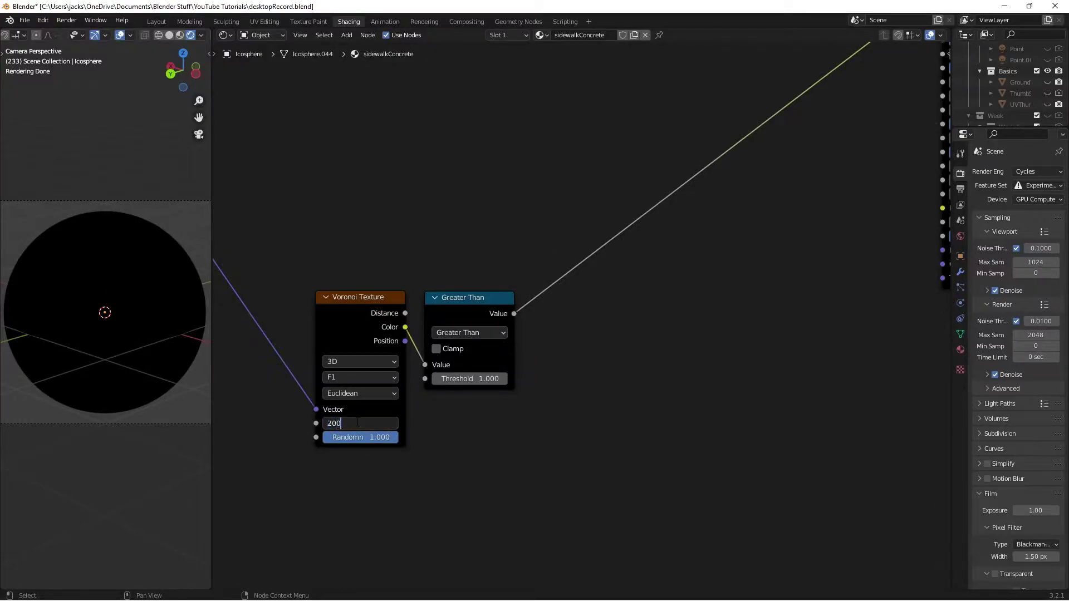
{"action": "key", "text": "Return"}
Add a Mix color node after Greater Than, connect the Greater Than Value to its Fac, and preview the Mix on the sphere
{"action": "middle_click_drag", "start_coordinate": [626, 339], "coordinate": [610, 339]}
{"action": "key", "text": "shift+a"}
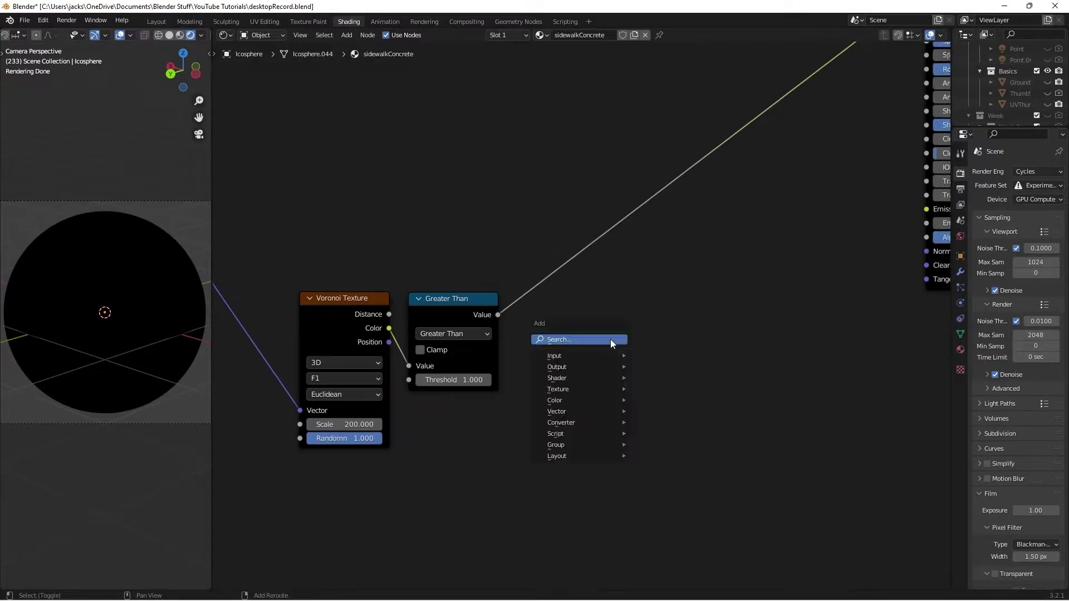
{"action": "type", "text": "mix"}
{"action": "key", "text": "Return"}
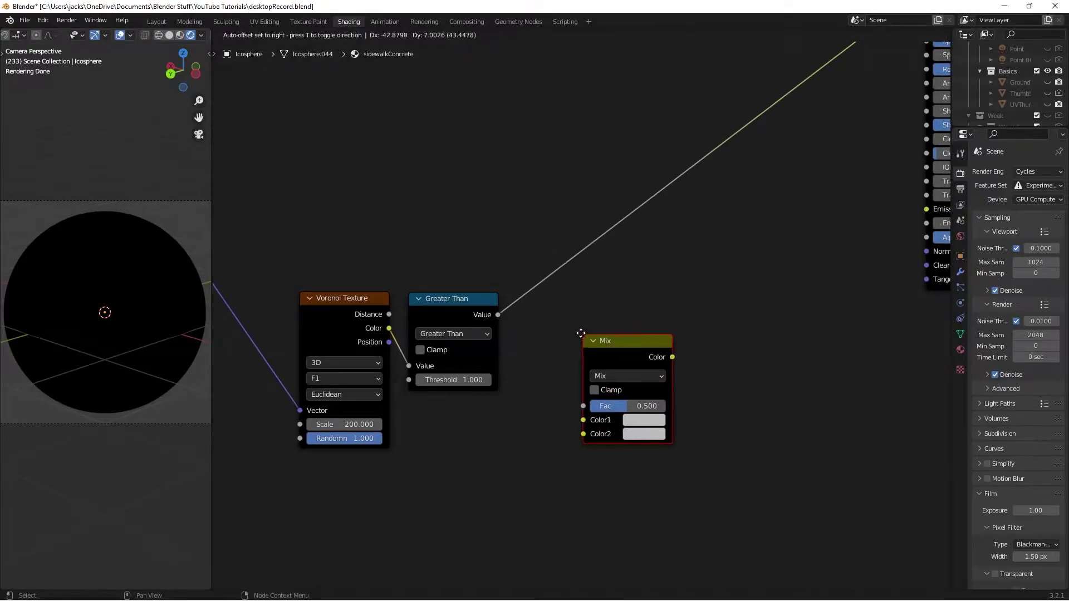
{"action": "left_click", "coordinate": [537, 303]}
{"action": "left_click_drag", "start_coordinate": [497, 315], "coordinate": [540, 376]}
{"action": "left_click_drag", "start_coordinate": [568, 316], "coordinate": [574, 313]}
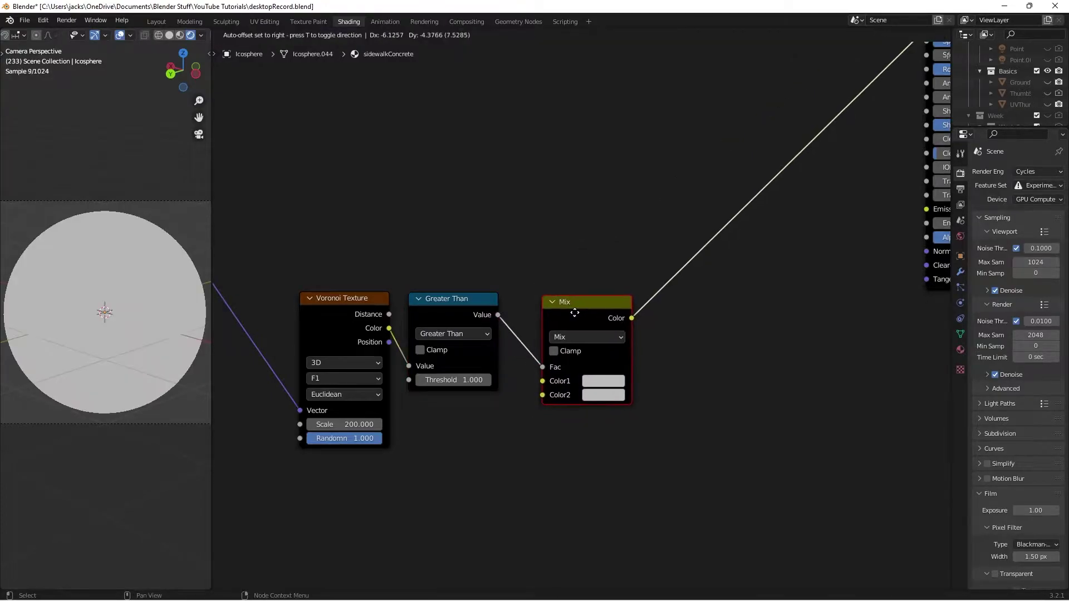
{"action": "left_click", "coordinate": [575, 313]}
Connect the Voronoi Color output to the Mix node's Color1 and set Color2 to black
{"action": "left_click", "coordinate": [388, 331]}
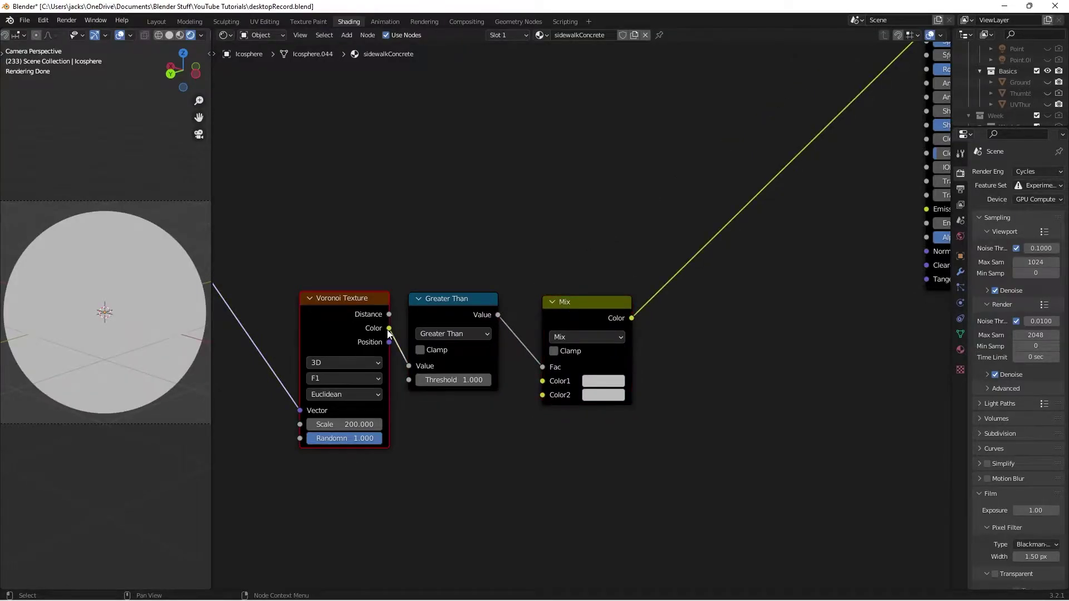
{"action": "left_click_drag", "start_coordinate": [388, 336], "coordinate": [572, 386]}
{"action": "left_click", "coordinate": [595, 400]}
{"action": "left_click_drag", "start_coordinate": [692, 287], "coordinate": [687, 308]}
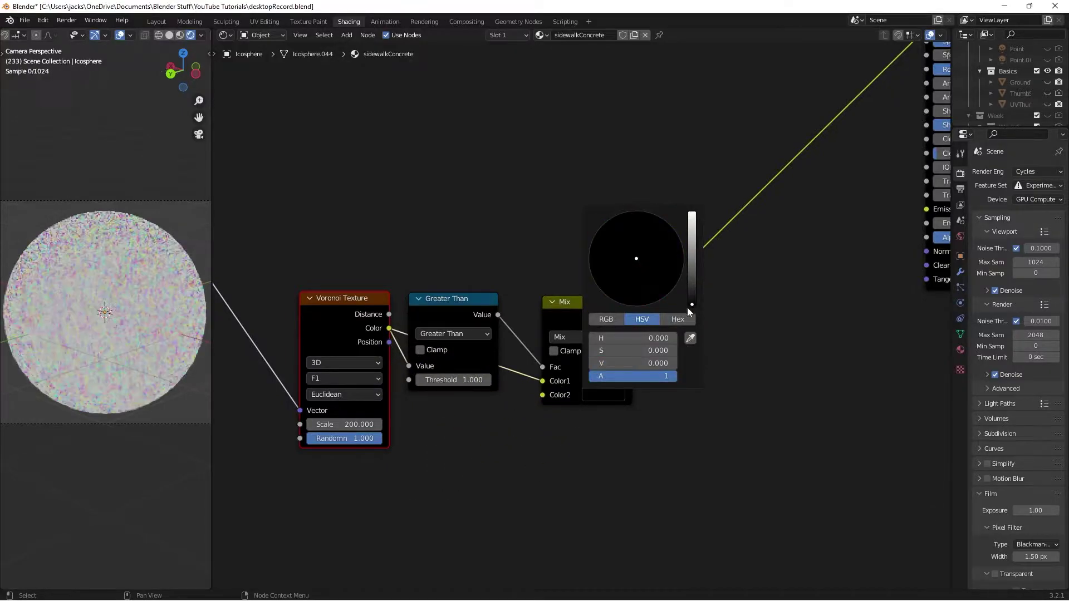
Save the file and examine the Voronoi speckle pattern up close on the sphere
{"action": "scroll", "coordinate": [143, 322], "scroll_direction": "up", "scroll_amount": 2}
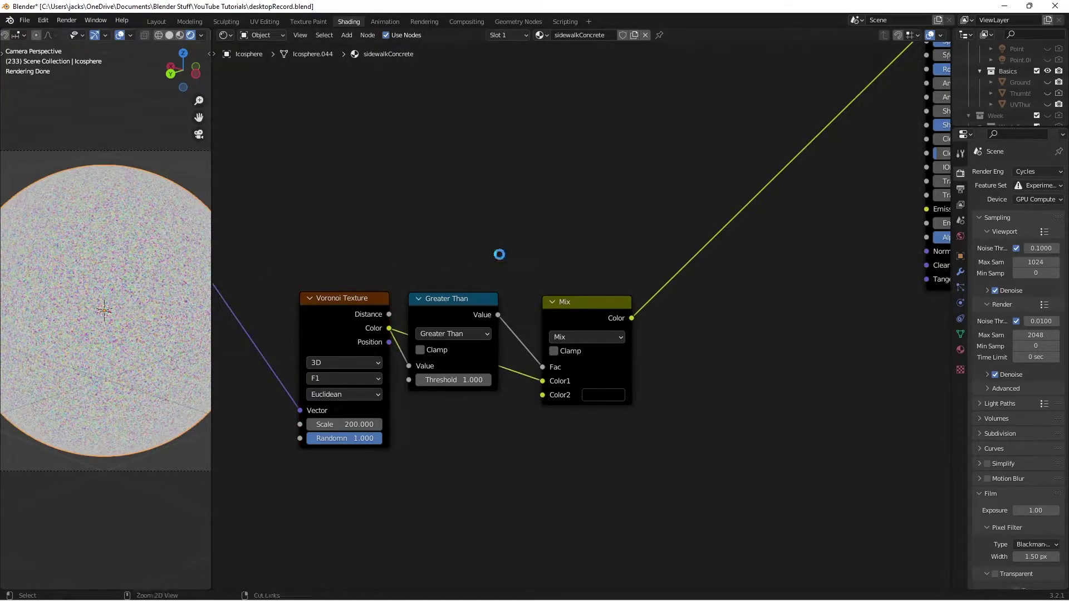
{"action": "key", "text": "ctrl+s"}
{"action": "middle_click_drag", "start_coordinate": [499, 253], "coordinate": [525, 228]}
{"action": "left_click_drag", "start_coordinate": [444, 282], "coordinate": [449, 284]}
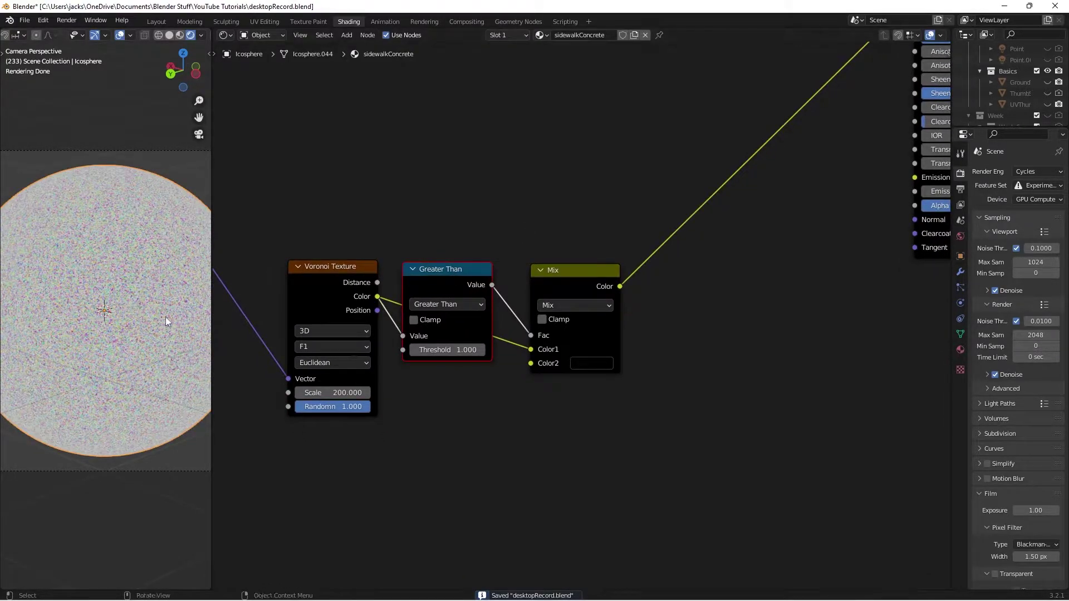
{"action": "key", "text": "ctrl+s"}
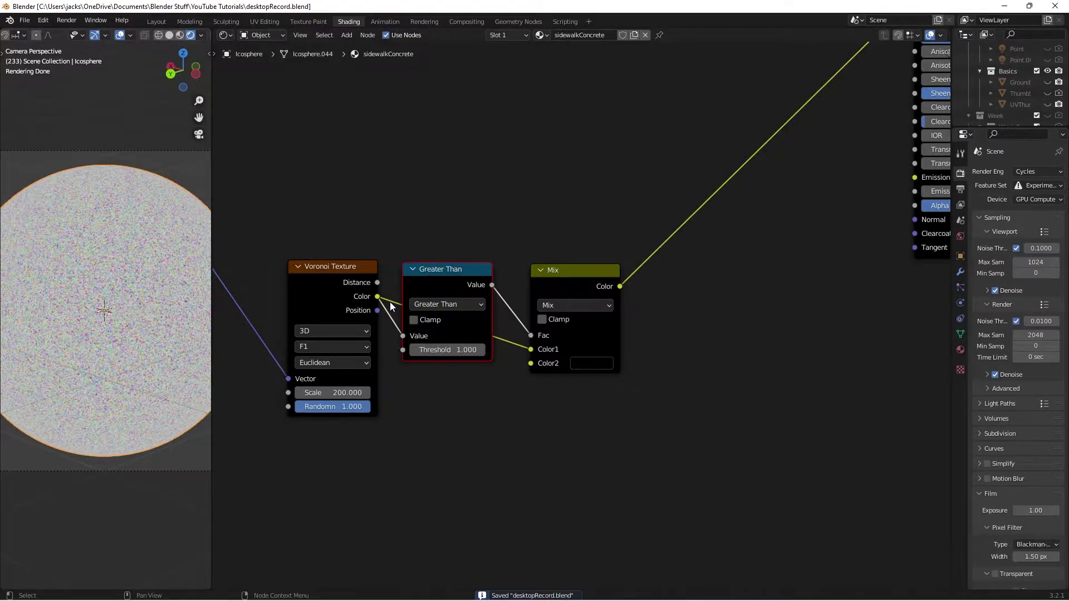
{"action": "scroll", "coordinate": [121, 352], "scroll_direction": "up", "scroll_amount": 5}
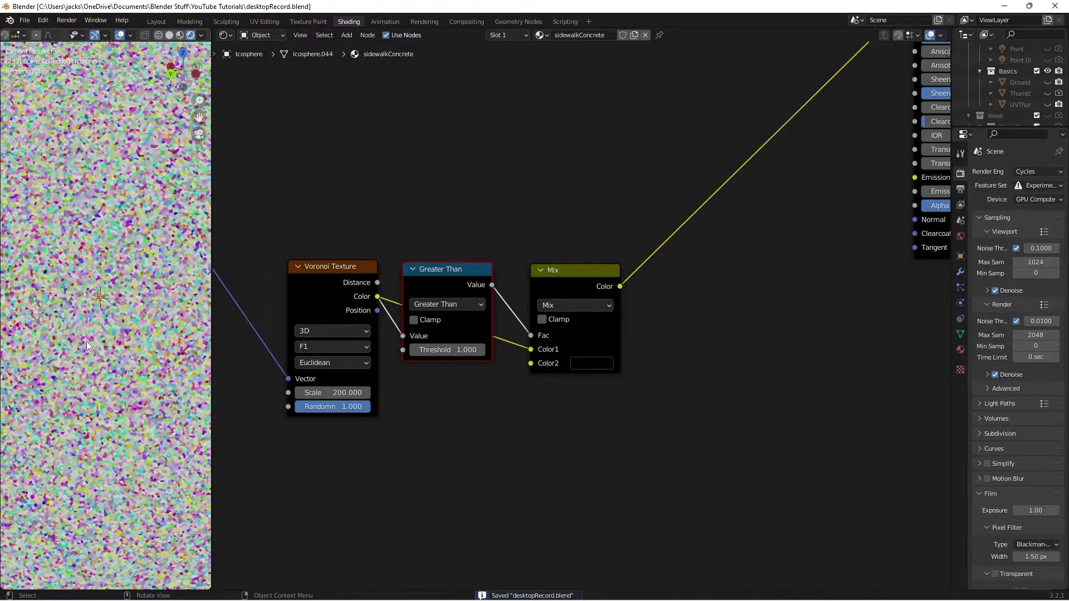
{"action": "scroll", "coordinate": [153, 335], "scroll_direction": "down", "scroll_amount": 5}
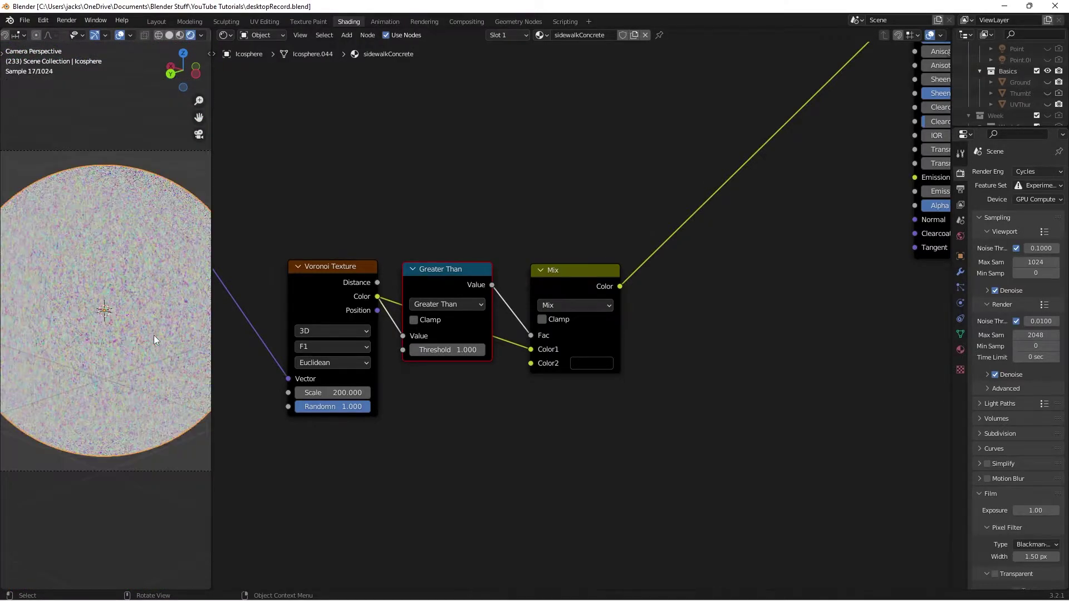
{"action": "scroll", "coordinate": [153, 335], "scroll_direction": "down", "scroll_amount": 2}
Add a Noise Texture node directly below the Voronoi Texture
{"action": "middle_click_drag", "start_coordinate": [468, 439], "coordinate": [476, 394]}
{"action": "key", "text": "shift+a"}
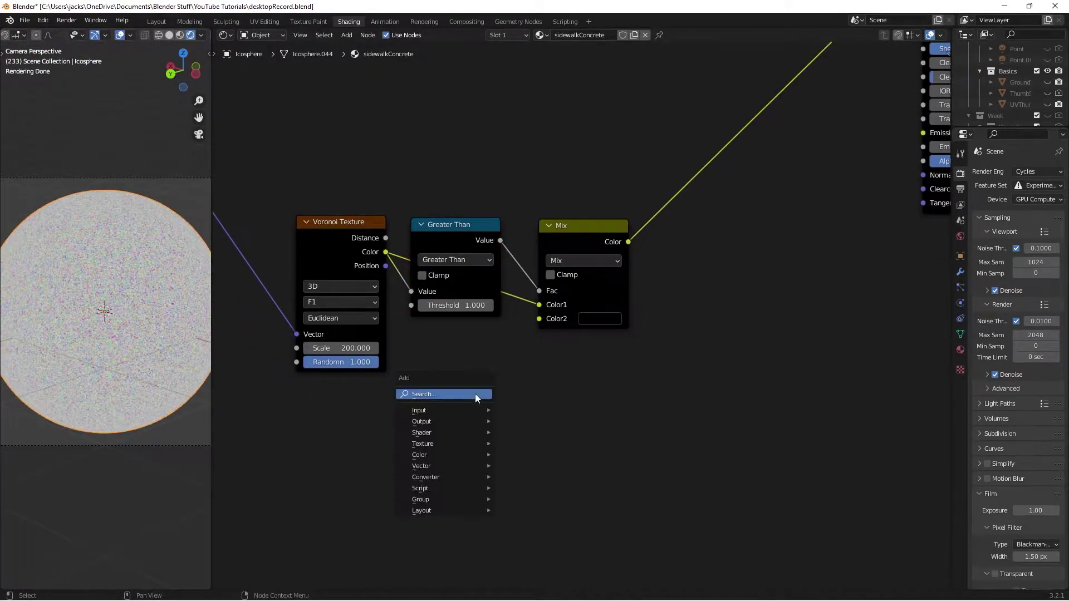
{"action": "left_click", "coordinate": [475, 393]}
{"action": "type", "text": "noise"}
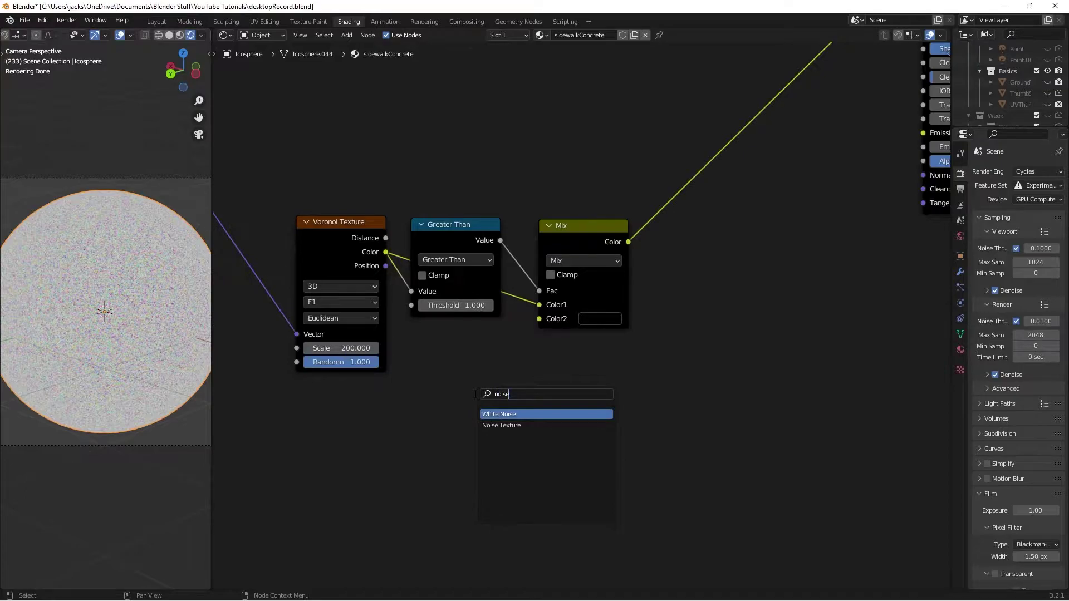
{"action": "key", "text": "Down"}
{"action": "key", "text": "Return"}
{"action": "left_click", "coordinate": [295, 386]}
Add a reroute on the Voronoi Texture's vector link and connect it to the Noise Texture's Vector input
{"action": "middle_click_drag", "start_coordinate": [433, 360], "coordinate": [543, 359]}
{"action": "right_click_drag", "start_coordinate": [379, 203], "coordinate": [323, 277], "text": "shift"}
{"action": "left_click_drag", "start_coordinate": [344, 245], "coordinate": [369, 277]}
{"action": "key", "text": "Escape"}
{"action": "key", "text": "g"}
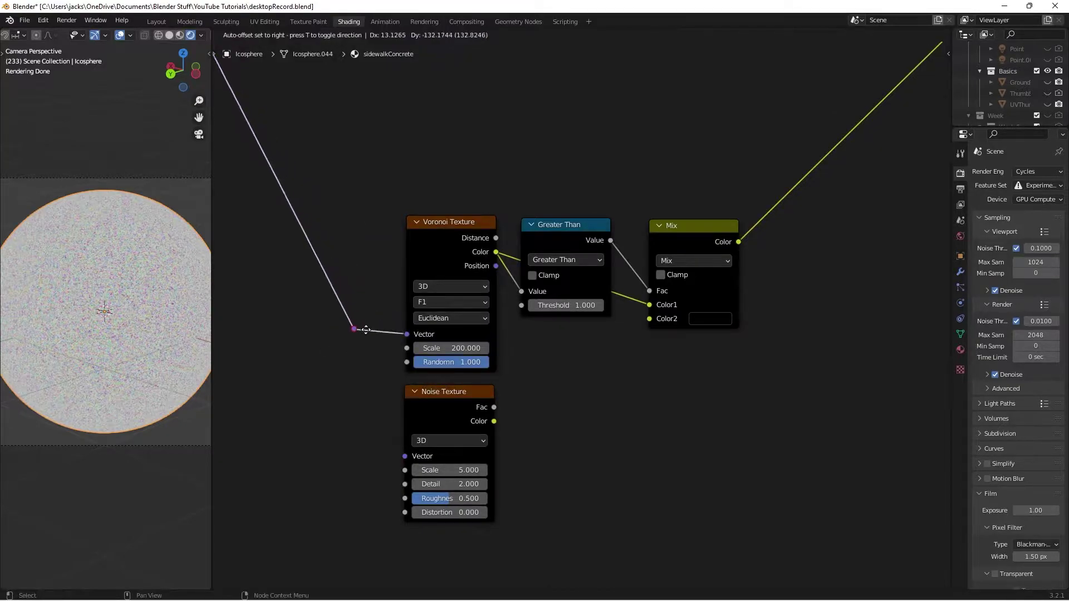
{"action": "left_click", "coordinate": [362, 376]}
{"action": "left_click_drag", "start_coordinate": [349, 379], "coordinate": [404, 456]}
Preview the Noise Texture on the sphere and set its Scale to 20 and Detail to 10
{"action": "left_click_drag", "start_coordinate": [432, 413], "coordinate": [429, 411]}
{"action": "left_click", "coordinate": [436, 412]}
{"action": "left_click", "coordinate": [436, 412], "text": "ctrl+shift"}
{"action": "scroll", "coordinate": [640, 451], "scroll_direction": "up", "scroll_amount": 2}
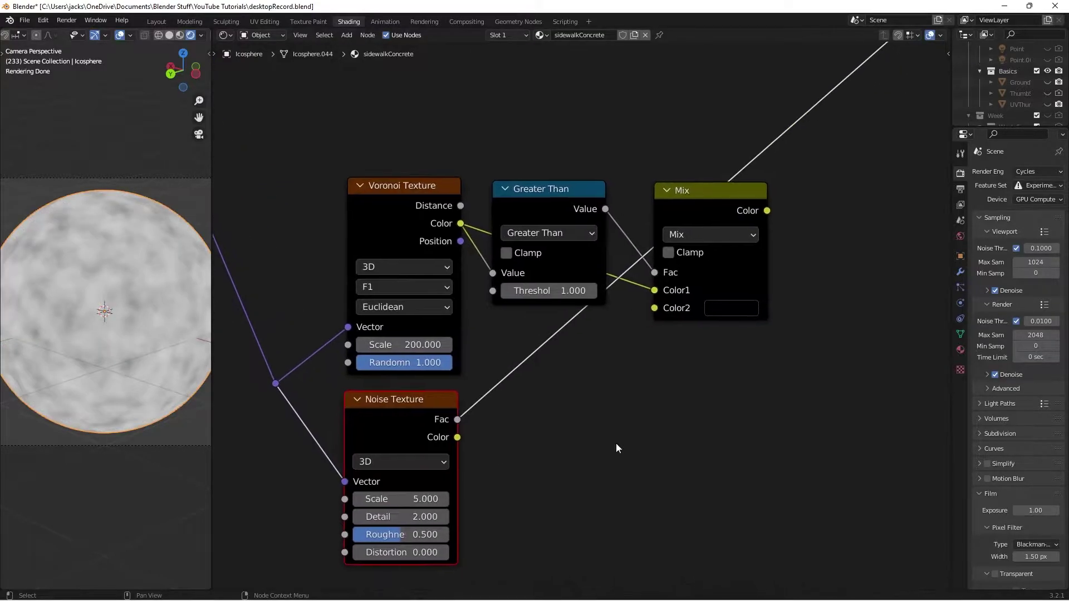
{"action": "left_click", "coordinate": [393, 498]}
{"action": "type", "text": "20"}
{"action": "key", "text": "Return"}
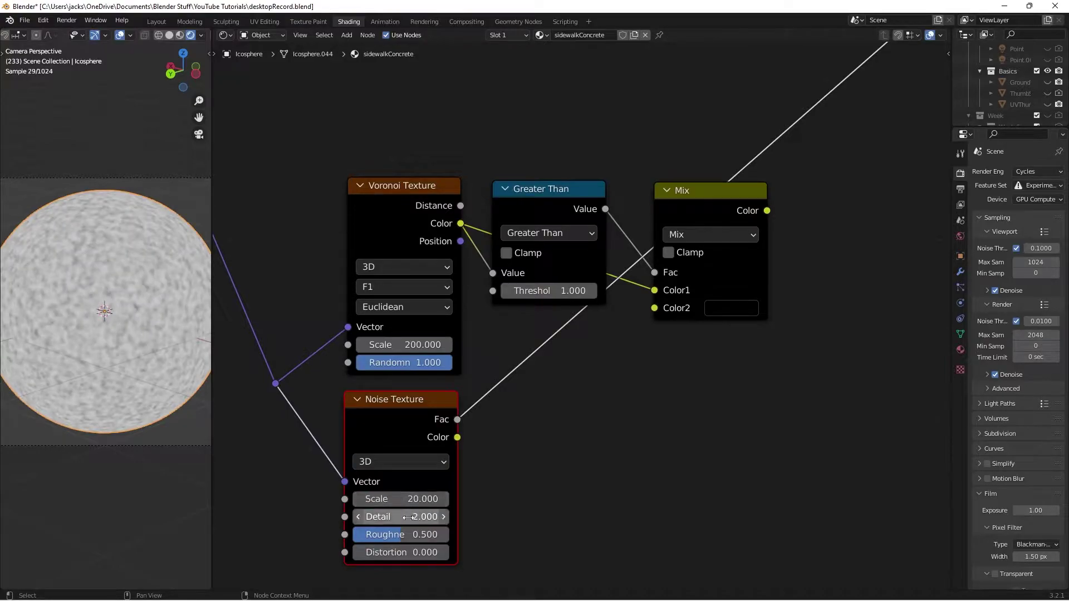
{"action": "left_click", "coordinate": [407, 517]}
{"action": "type", "text": "10"}
{"action": "key", "text": "Return"}
{"action": "left_click", "coordinate": [534, 459]}
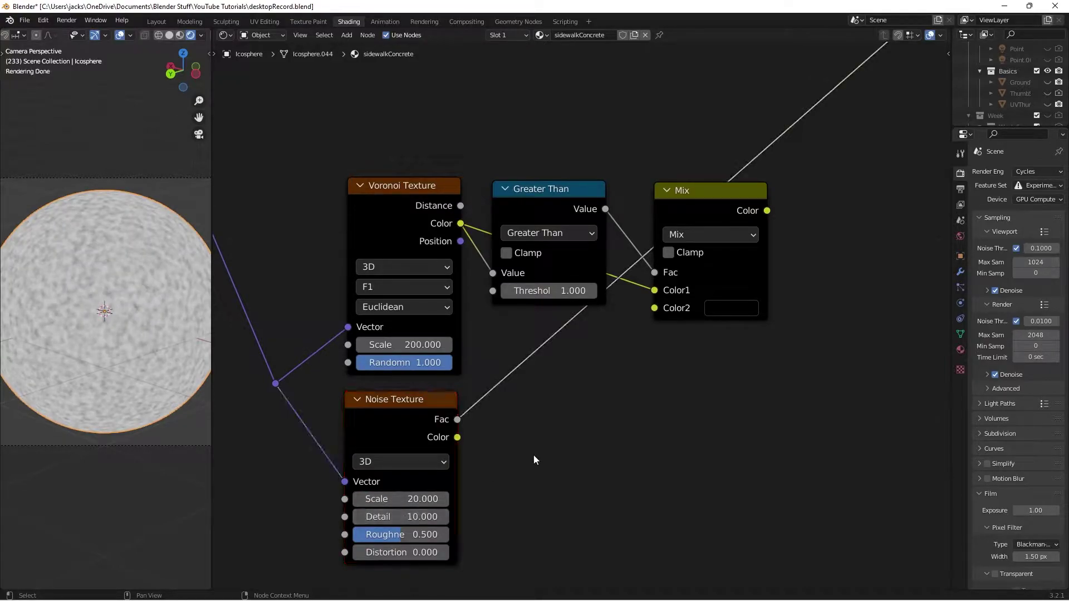
Add a second Mix color node beside the Noise Texture, below the Greater Than node
{"action": "middle_click_drag", "start_coordinate": [629, 401], "coordinate": [584, 401]}
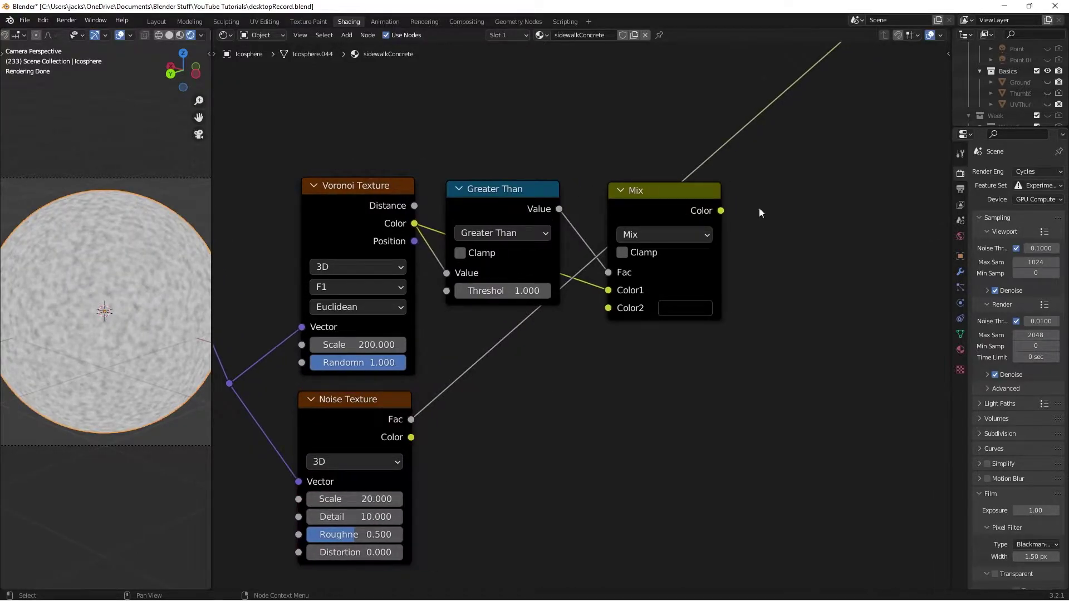
{"action": "left_click", "coordinate": [656, 205]}
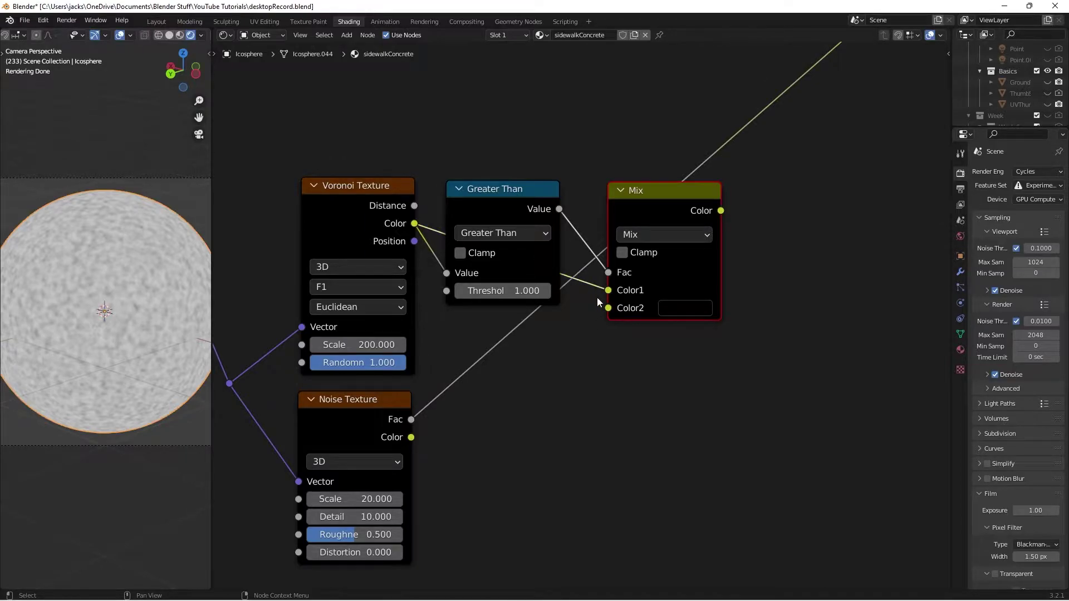
{"action": "key", "text": "shift+a"}
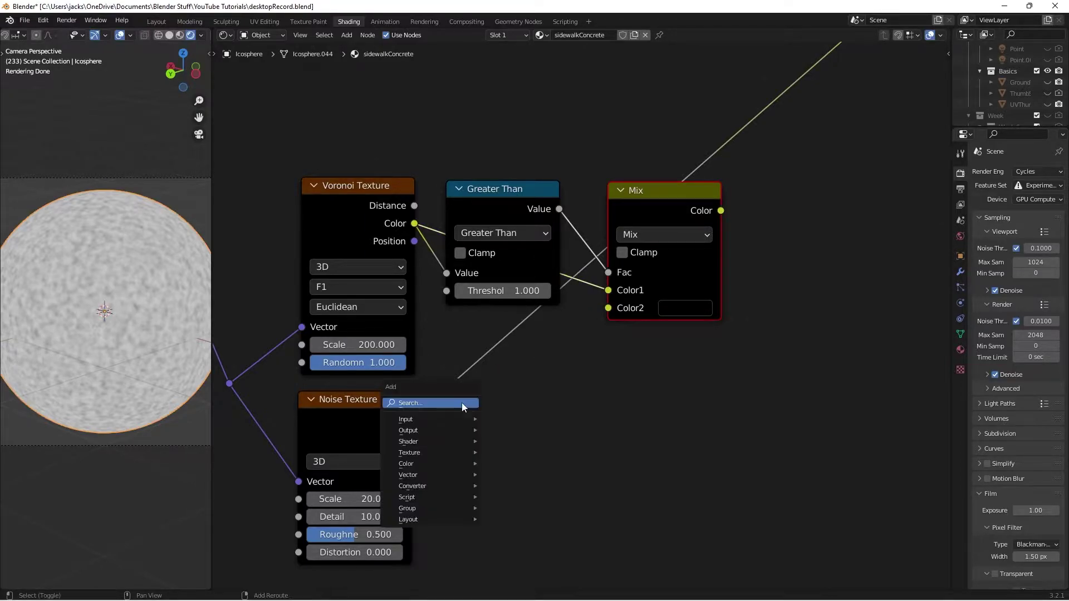
{"action": "type", "text": "mix"}
{"action": "key", "text": "Return"}
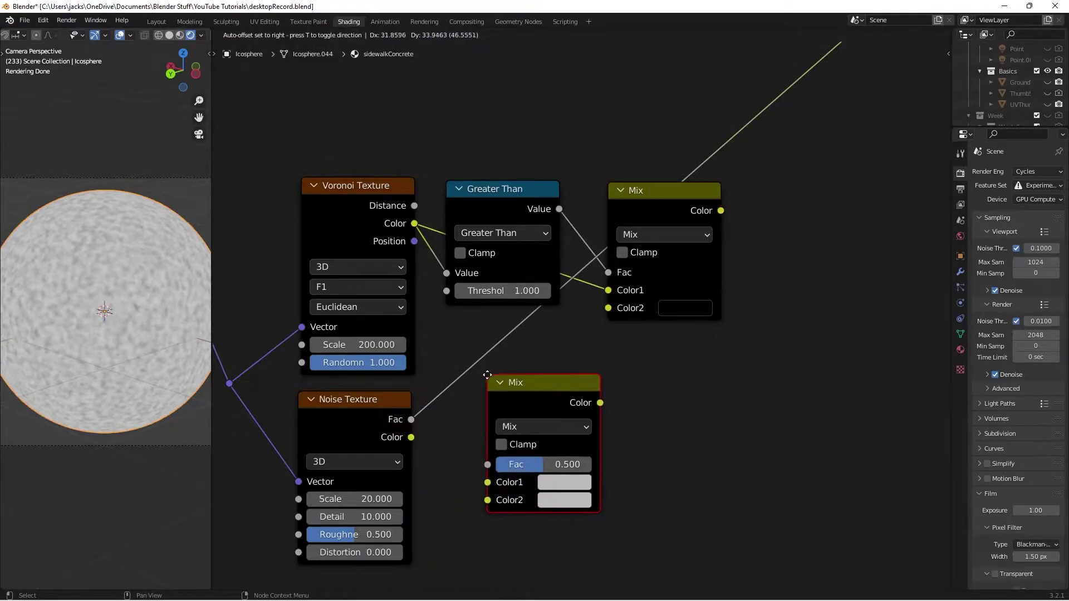
{"action": "left_click", "coordinate": [478, 369]}
Connect the Voronoi Color output to the second Mix's Fac and the Noise Texture's Fac output to its Color2
{"action": "left_click_drag", "start_coordinate": [414, 223], "coordinate": [478, 459]}
{"action": "left_click", "coordinate": [412, 420]}
{"action": "left_click_drag", "start_coordinate": [412, 420], "coordinate": [477, 477]}
{"action": "left_click_drag", "start_coordinate": [548, 381], "coordinate": [534, 351]}
{"action": "left_click_drag", "start_coordinate": [461, 447], "coordinate": [464, 464]}
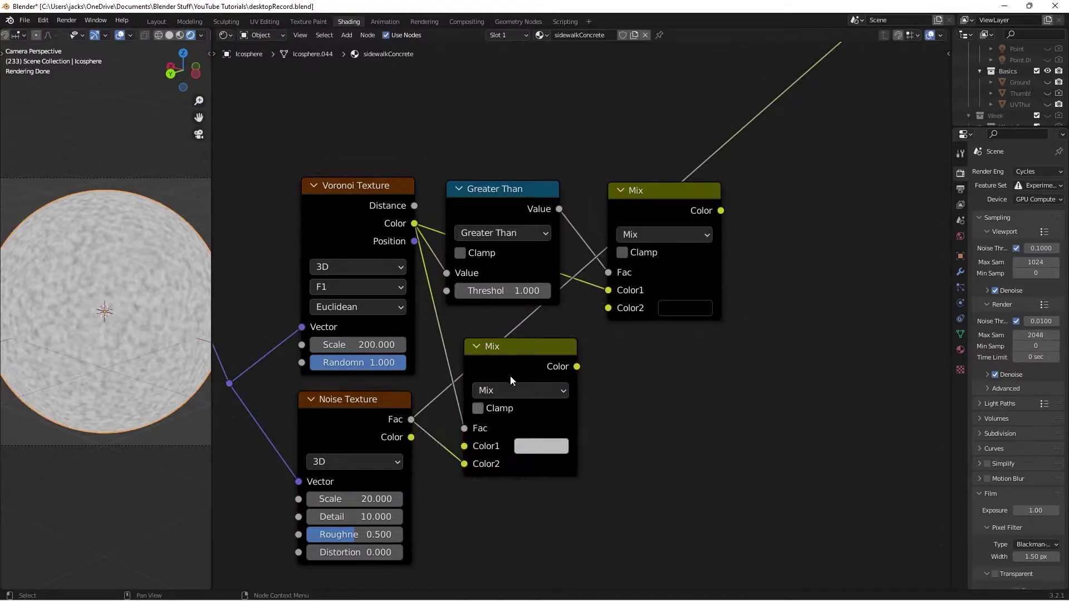
Connect the second Mix to the first Mix's Color2, preview the second Mix on the sphere, and set its Color1 to black
{"action": "left_click_drag", "start_coordinate": [518, 353], "coordinate": [502, 340]}
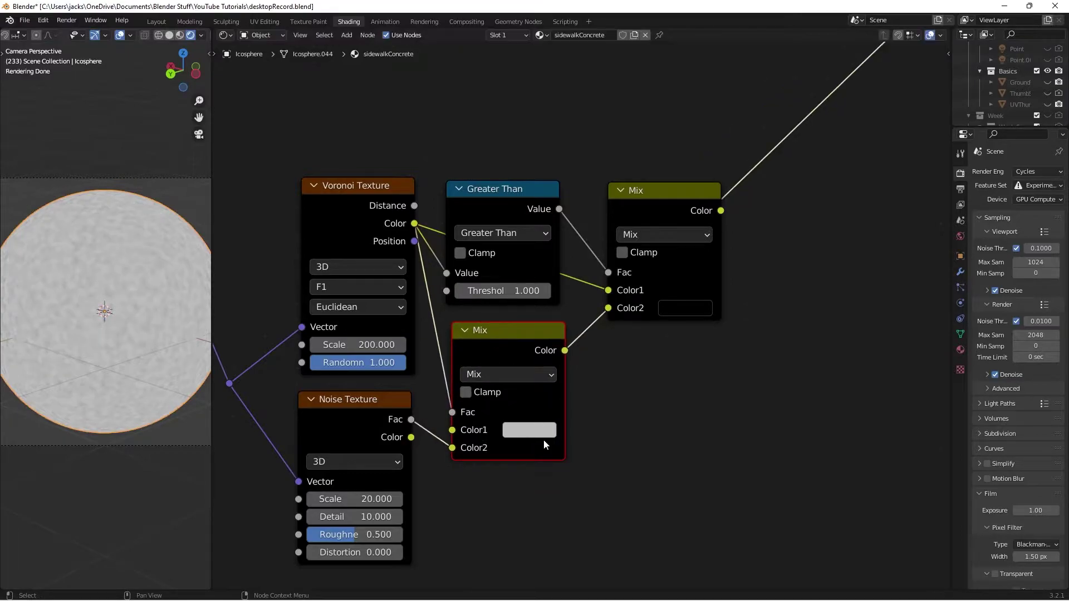
{"action": "left_click", "coordinate": [541, 434]}
{"action": "left_click_drag", "start_coordinate": [646, 285], "coordinate": [639, 318]}
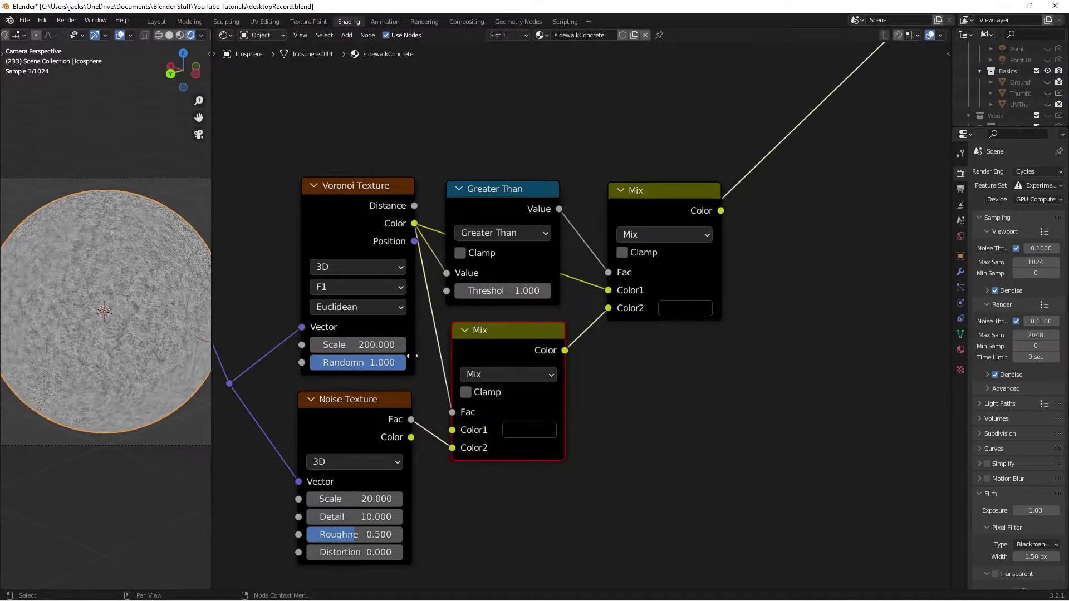
Examine the mixed noise texture up close on the sphere and save the file
{"action": "scroll", "coordinate": [55, 323], "scroll_direction": "up", "scroll_amount": 2}
{"action": "scroll", "coordinate": [55, 323], "scroll_direction": "up", "scroll_amount": 2}
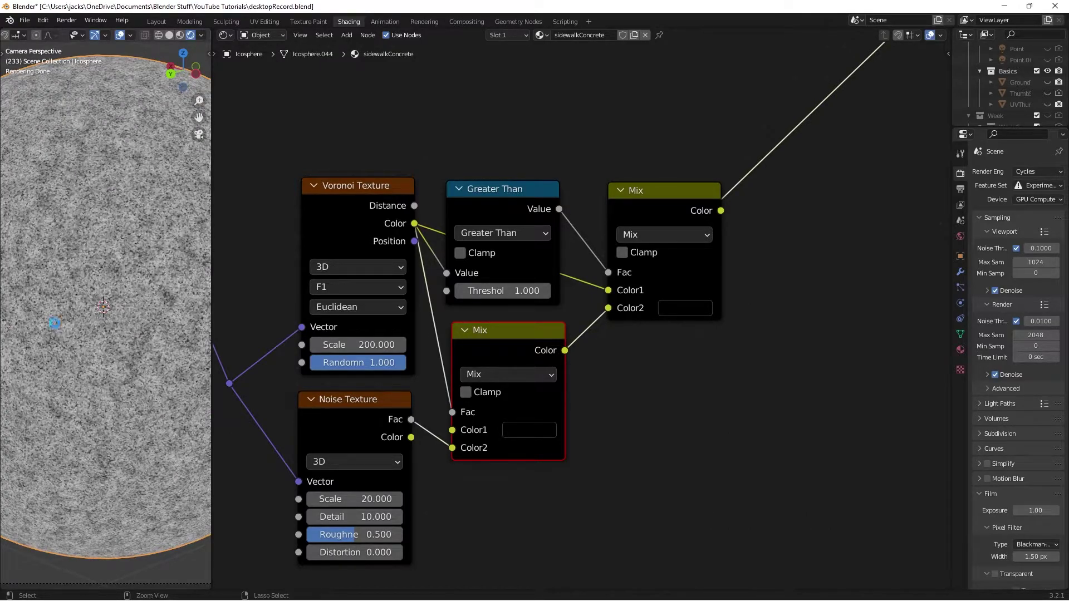
{"action": "key", "text": "ctrl+s"}
{"action": "left_click", "coordinate": [477, 111]}
{"action": "middle_click_drag", "start_coordinate": [536, 118], "coordinate": [490, 129]}
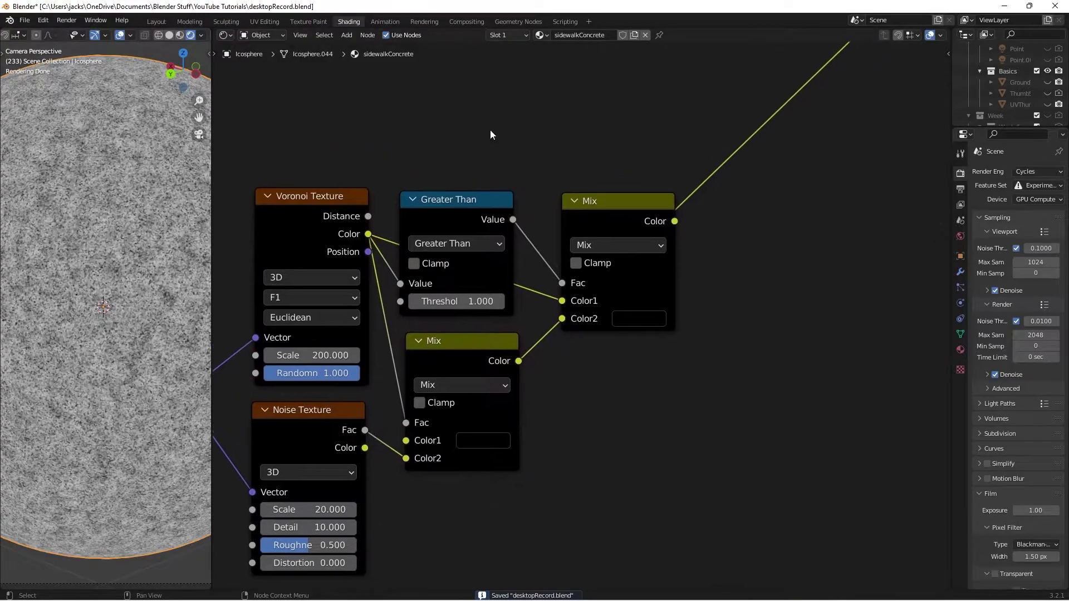
Feed the second Mix's Color into the first Mix's Color1 and remove the Voronoi Color link to the first Mix
{"action": "left_click", "coordinate": [563, 320]}
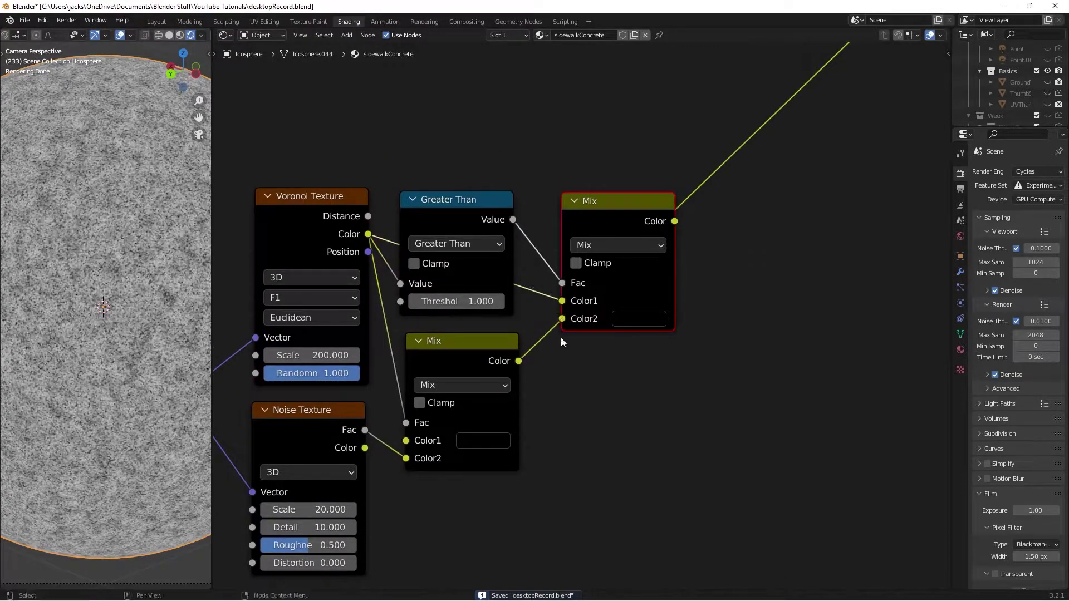
{"action": "left_click_drag", "start_coordinate": [521, 361], "coordinate": [560, 301]}
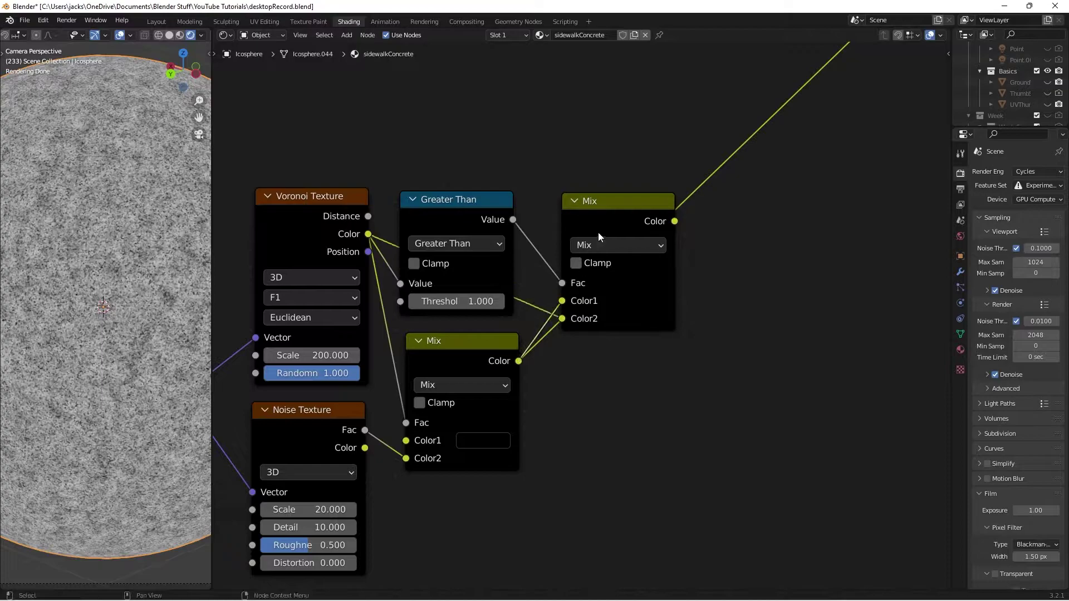
{"action": "left_click_drag", "start_coordinate": [613, 210], "coordinate": [702, 233]}
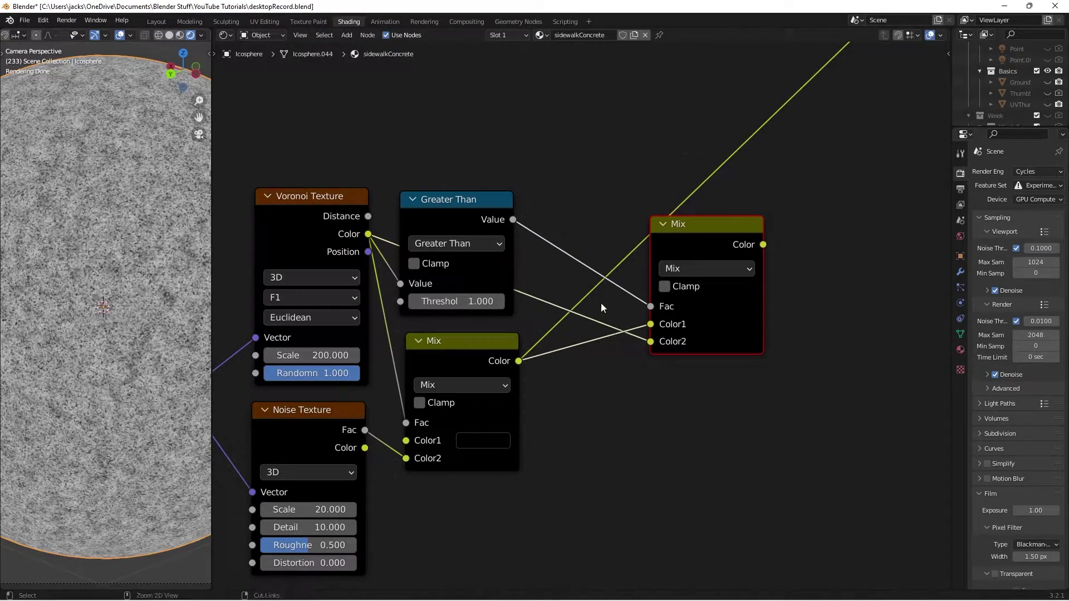
{"action": "right_click_drag", "start_coordinate": [577, 332], "coordinate": [577, 333], "text": "ctrl"}
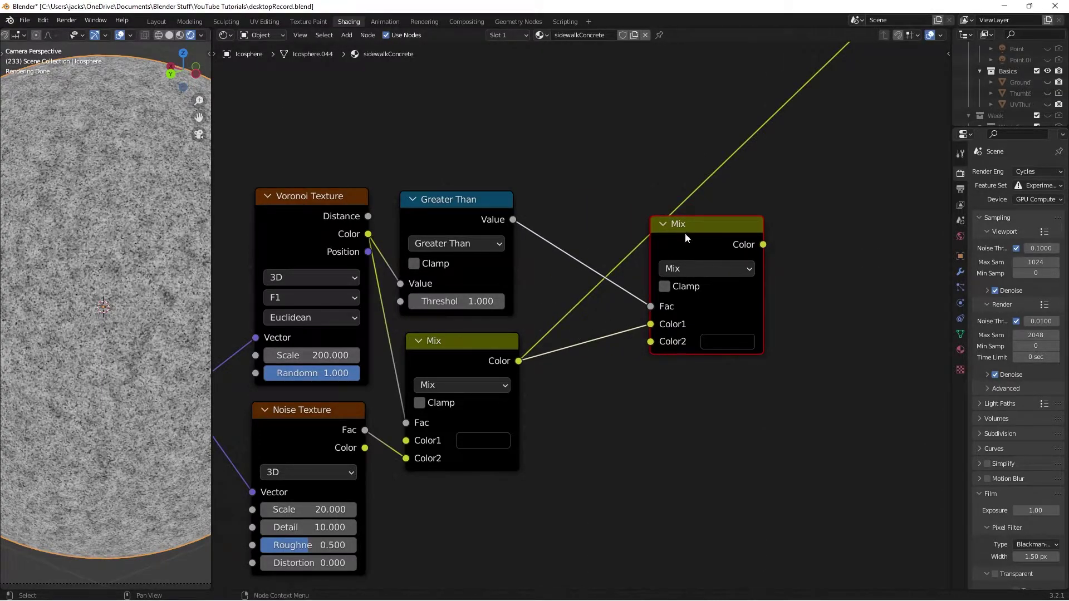
Move the first Mix back beside Greater Than and compare the previews of both Mix nodes, ending on the first Mix
{"action": "mouse_move", "coordinate": [685, 245]}
{"action": "left_mouse_down"}
{"action": "mouse_move", "coordinate": [624, 228]}
{"action": "mouse_move", "coordinate": [619, 215]}
{"action": "left_mouse_up"}
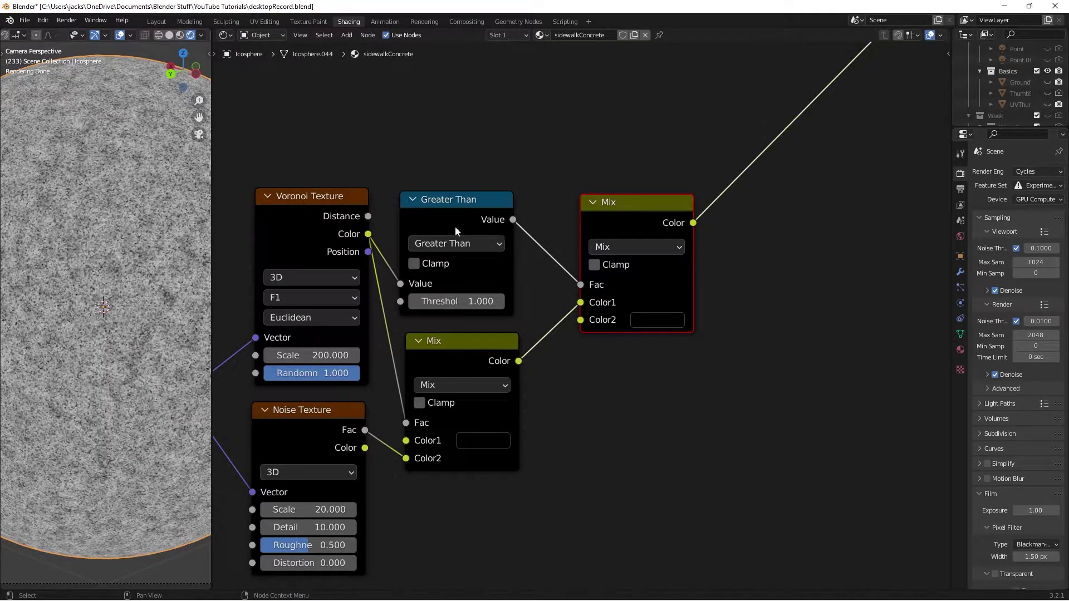
{"action": "left_click", "coordinate": [476, 347], "text": "ctrl+shift"}
{"action": "left_click", "coordinate": [624, 206], "text": "ctrl+shift"}
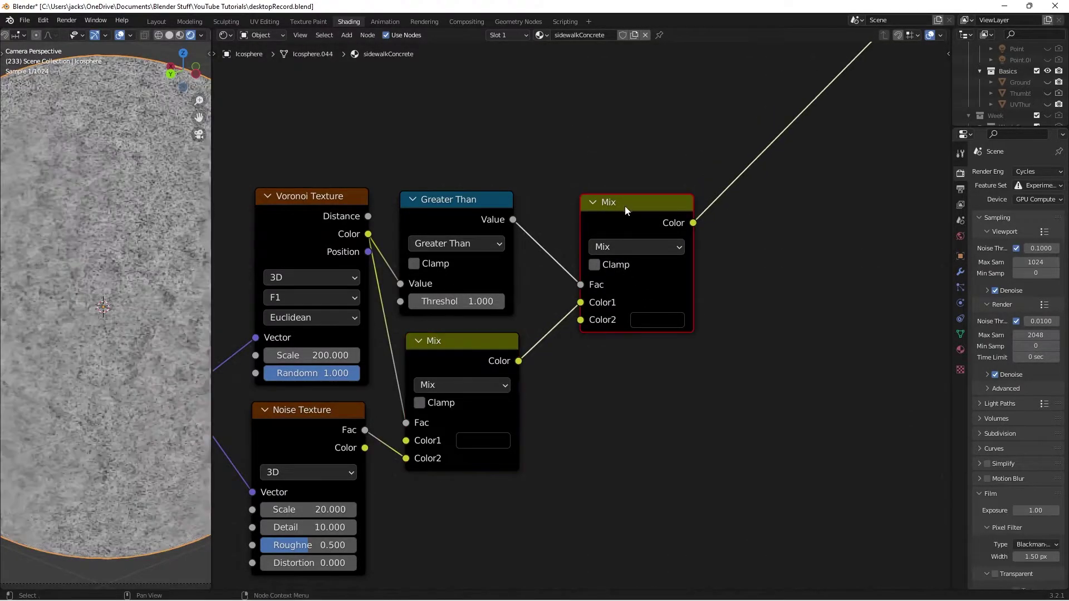
Move the first Mix node slightly closer to Greater Than and save the file
{"action": "left_click_drag", "start_coordinate": [624, 206], "coordinate": [610, 206]}
{"action": "scroll", "coordinate": [486, 269], "scroll_direction": "down", "scroll_amount": 1}
{"action": "scroll", "coordinate": [479, 262], "scroll_direction": "down", "scroll_amount": 1}
{"action": "middle_click_drag", "start_coordinate": [472, 256], "coordinate": [491, 189]}
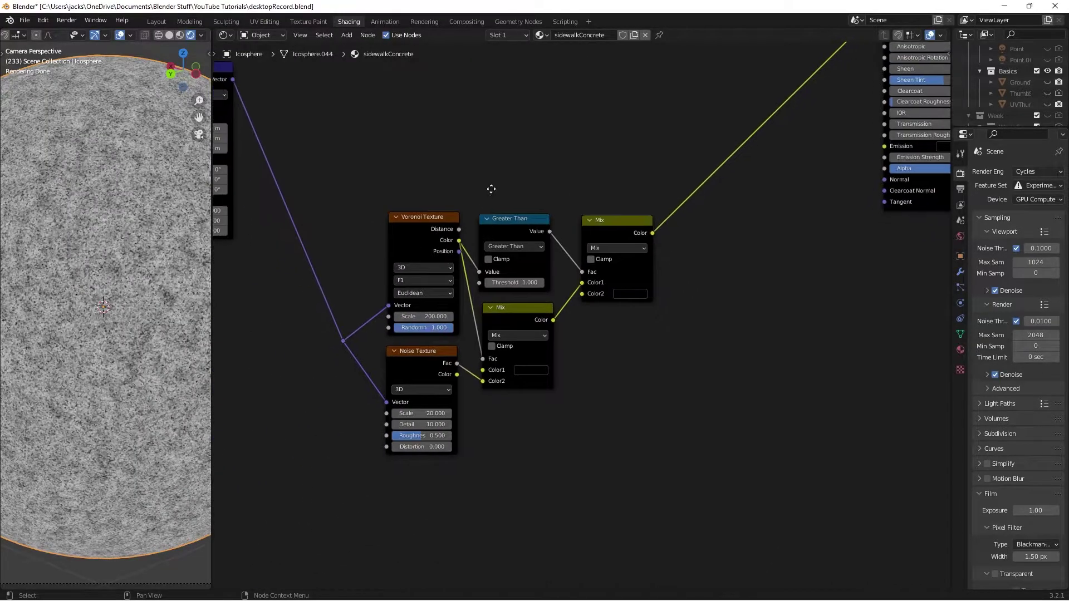
{"action": "key", "text": "ctrl+s"}
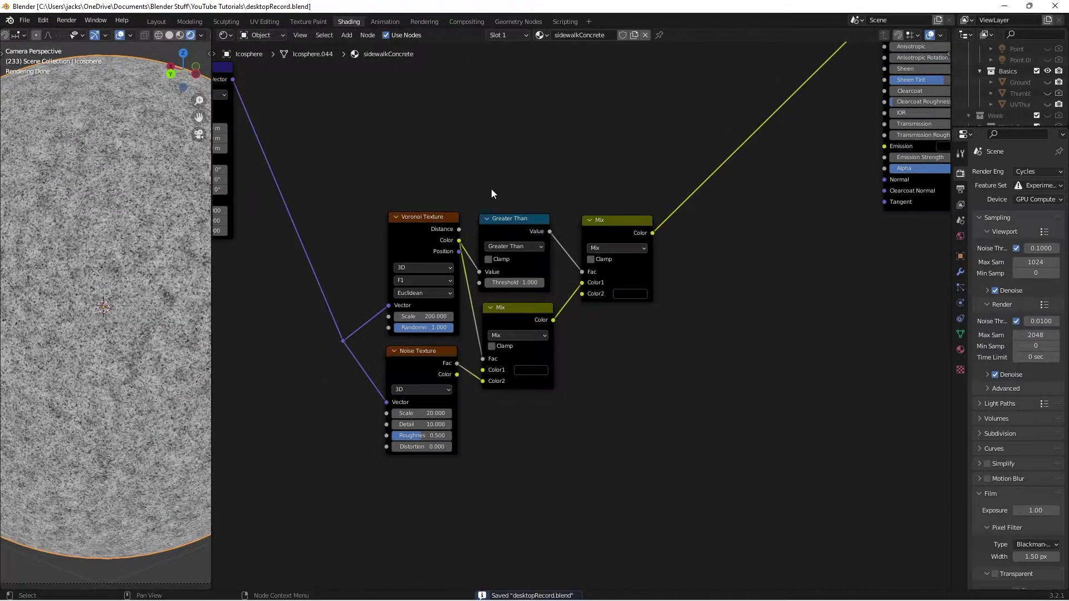
Collapse the second Mix and the Noise Texture nodes and stack them directly beneath the Greater Than node
{"action": "scroll", "coordinate": [615, 303], "scroll_direction": "up", "scroll_amount": 2}
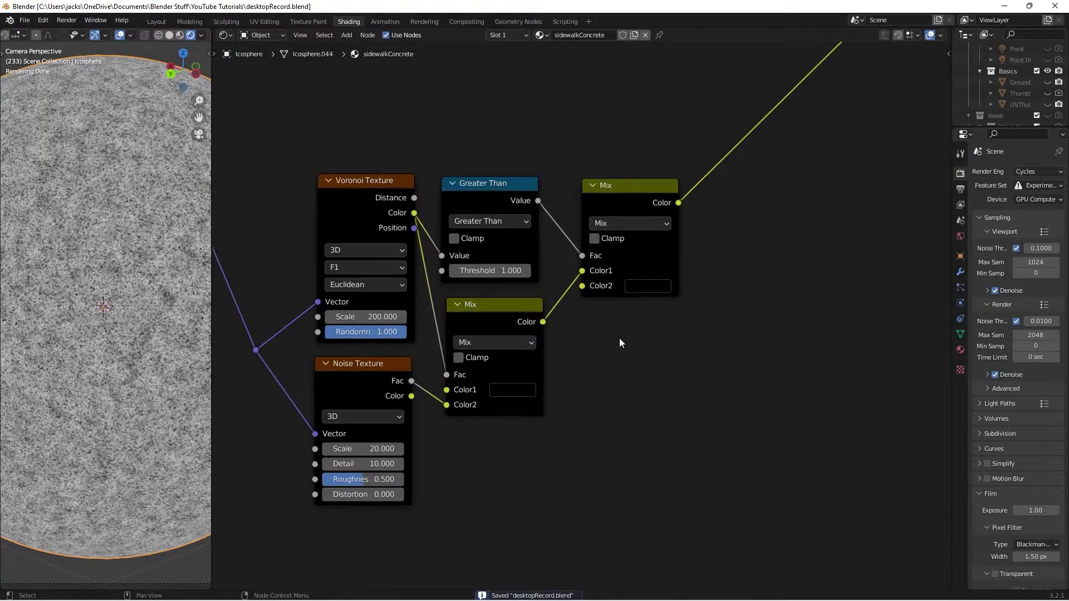
{"action": "left_click", "coordinate": [457, 305]}
{"action": "left_click_drag", "start_coordinate": [473, 303], "coordinate": [468, 297]}
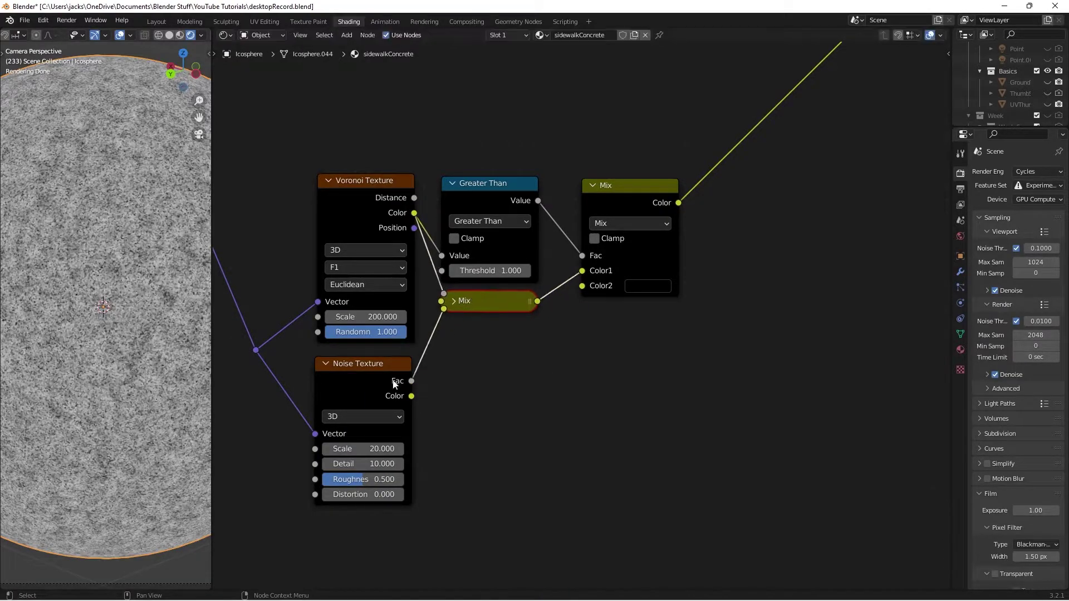
{"action": "left_click", "coordinate": [325, 363]}
{"action": "left_click_drag", "start_coordinate": [341, 366], "coordinate": [470, 333]}
{"action": "left_click_drag", "start_coordinate": [260, 363], "coordinate": [282, 318]}
{"action": "scroll", "coordinate": [483, 260], "scroll_direction": "down", "scroll_amount": 3}
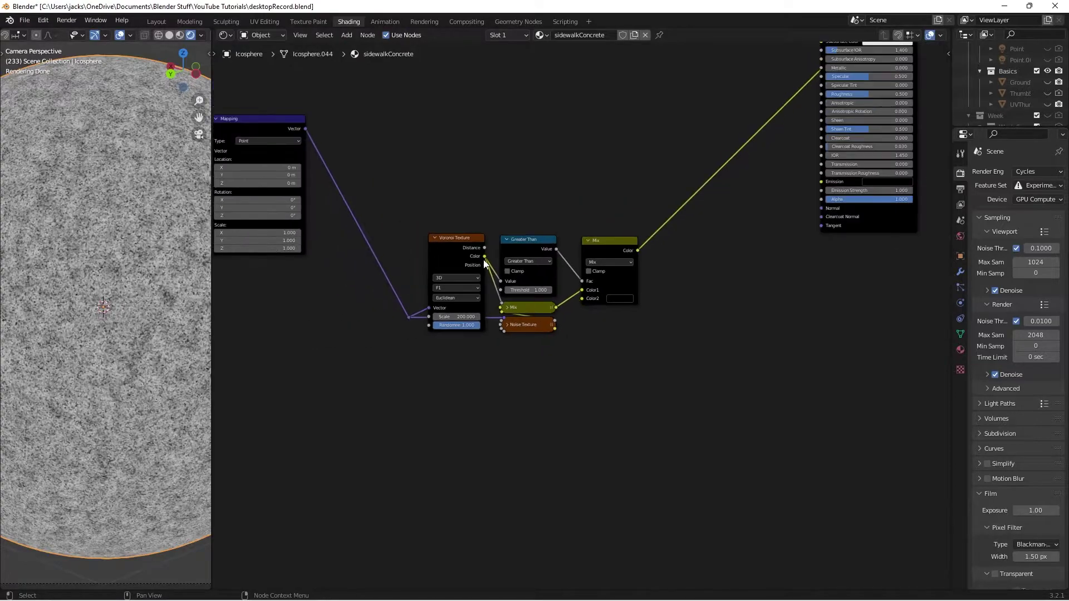
Duplicate the Voronoi, Greater Than, Mix and Noise node set with its Mapping link kept, placing the copy below the original
{"action": "left_click_drag", "start_coordinate": [378, 210], "coordinate": [635, 364]}
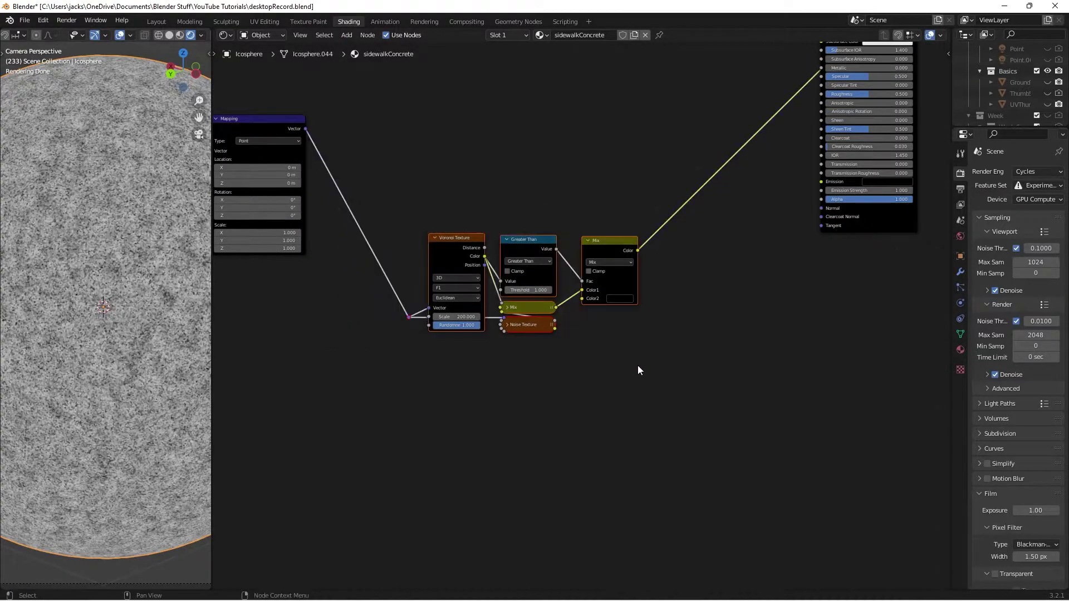
{"action": "key", "text": "shift+d"}
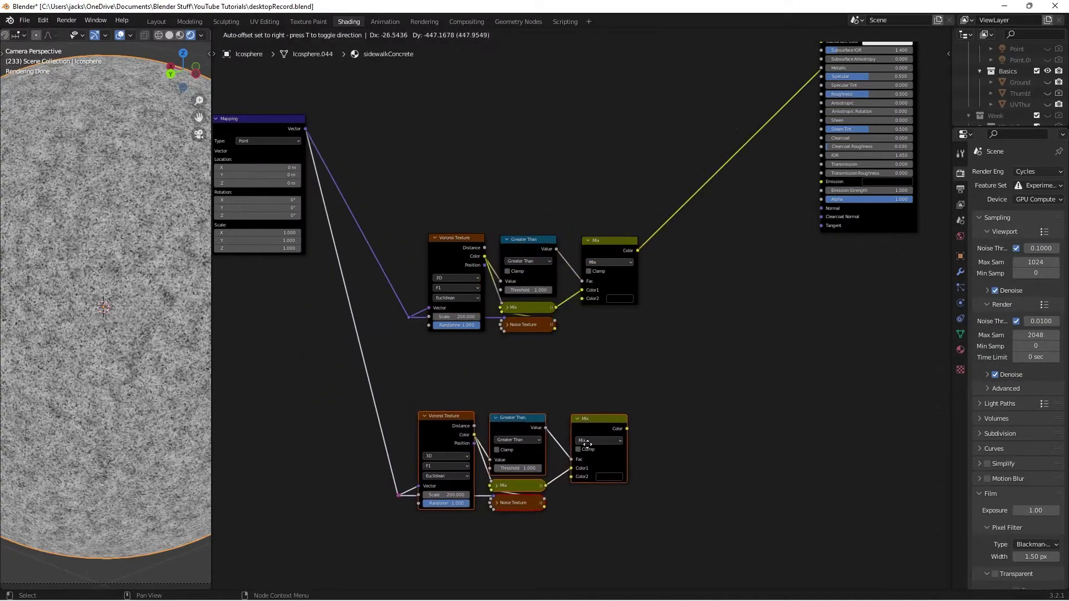
{"action": "left_click", "coordinate": [599, 392]}
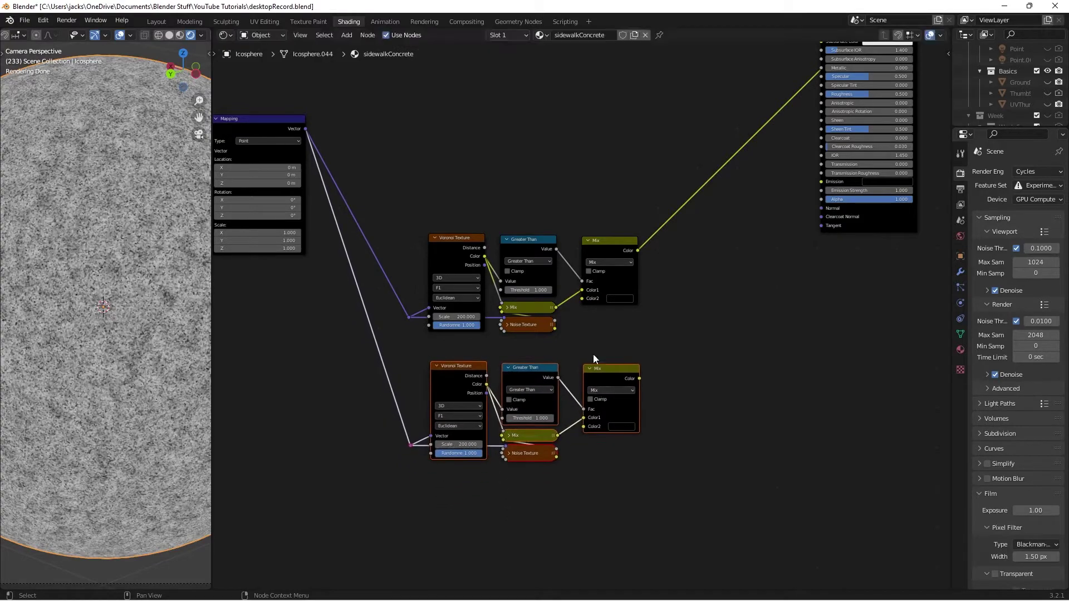
Enclose the original node set and its copy in a separate frame each
{"action": "scroll", "coordinate": [637, 346], "scroll_direction": "up", "scroll_amount": 1}
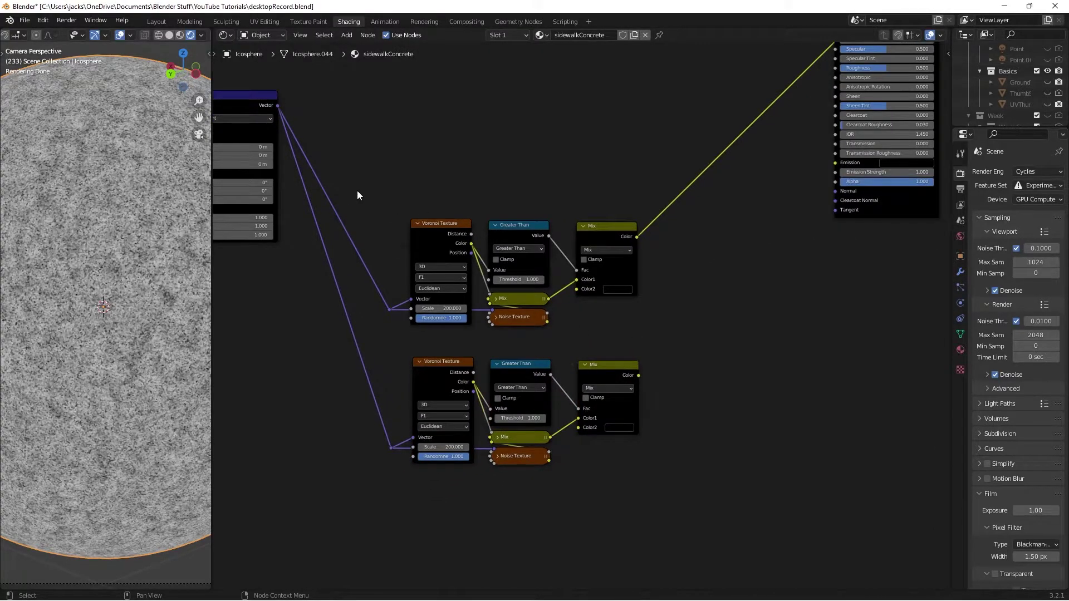
{"action": "left_click_drag", "start_coordinate": [358, 194], "coordinate": [653, 332]}
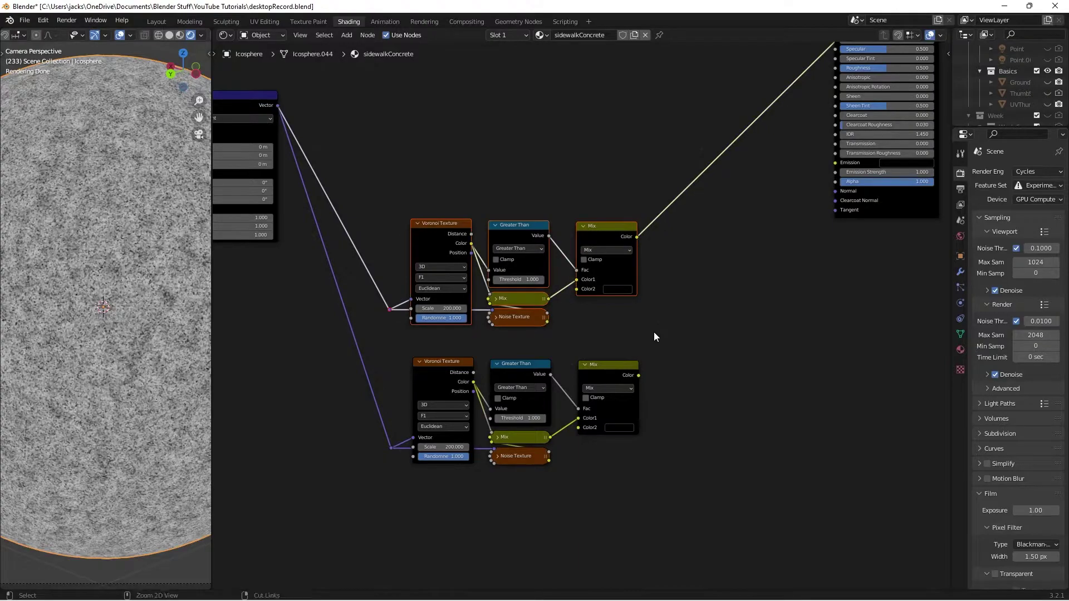
{"action": "key", "text": "ctrl+j"}
{"action": "left_click", "coordinate": [513, 167]}
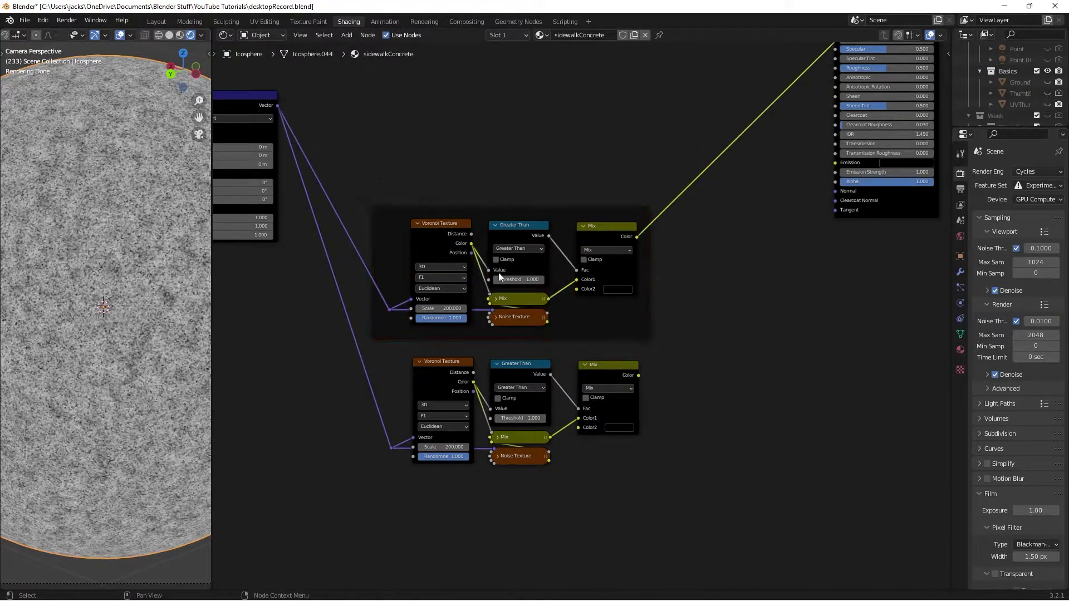
{"action": "left_click_drag", "start_coordinate": [334, 501], "coordinate": [691, 355]}
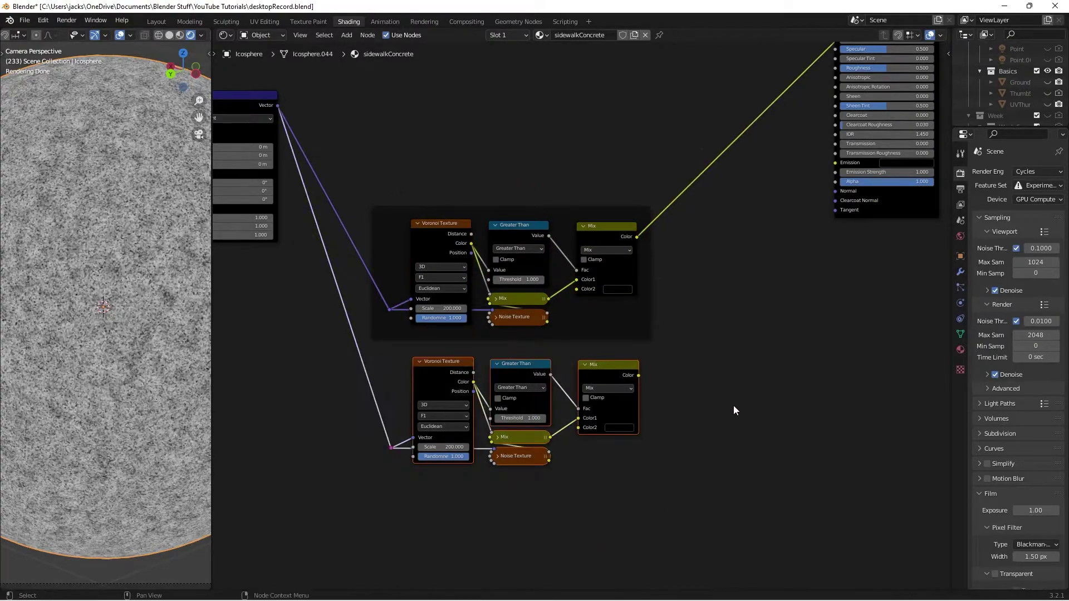
{"action": "key", "text": "ctrl+j"}
{"action": "left_click", "coordinate": [679, 405]}
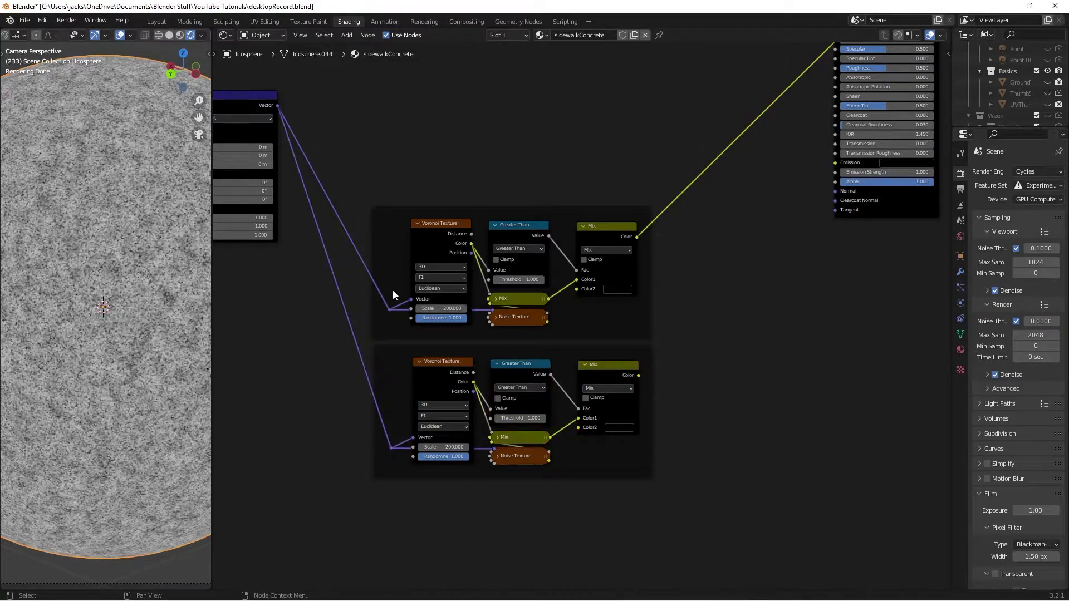
Duplicate the upper framed node set twice, stacking the copies above it for four frames, and save the file
{"action": "scroll", "coordinate": [432, 204], "scroll_direction": "down", "scroll_amount": 2}
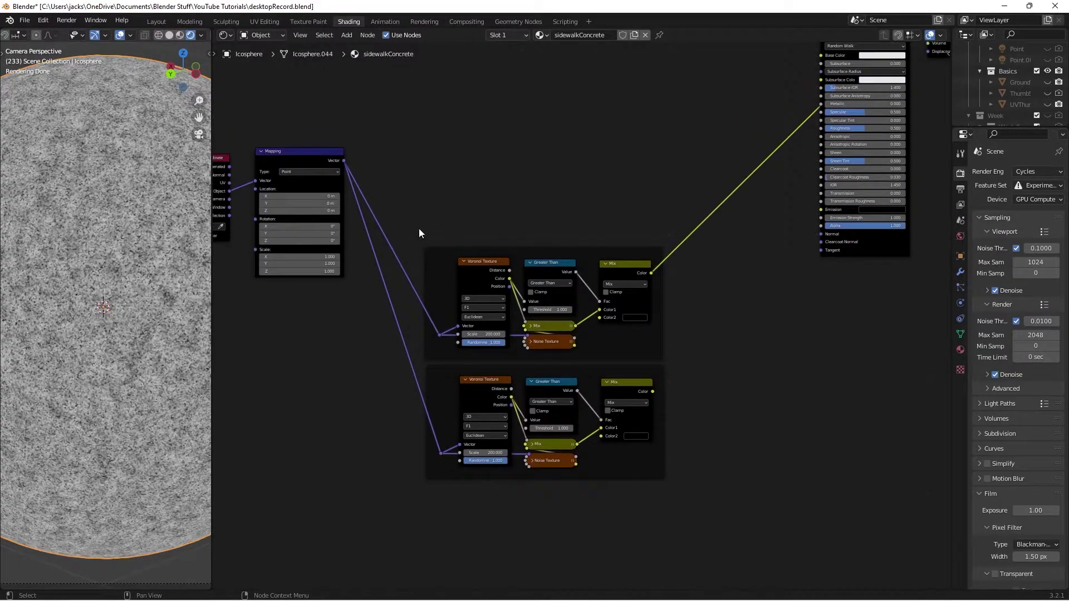
{"action": "left_click_drag", "start_coordinate": [419, 228], "coordinate": [676, 348]}
{"action": "key", "text": "shift+d"}
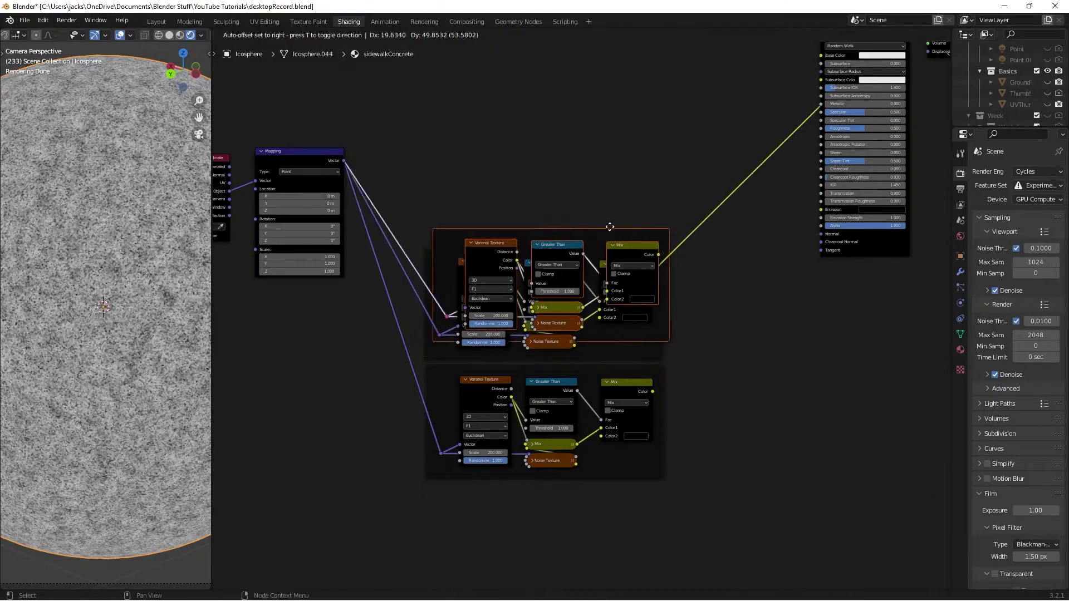
{"action": "left_click", "coordinate": [601, 144]}
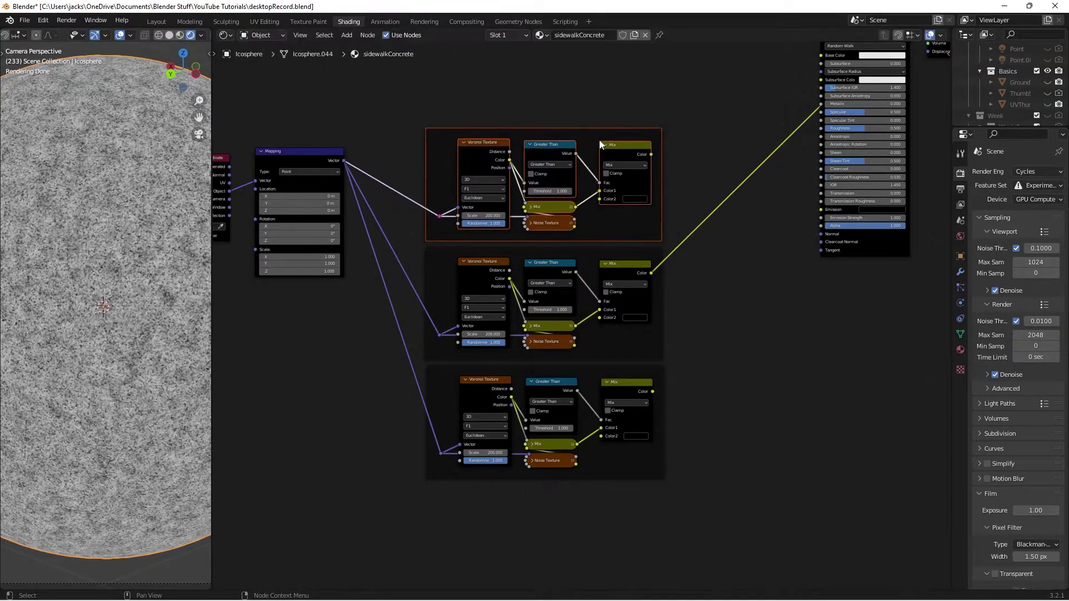
{"action": "key", "text": "shift+r"}
{"action": "left_click", "coordinate": [714, 171]}
{"action": "scroll", "coordinate": [714, 170], "scroll_direction": "down", "scroll_amount": 2}
{"action": "middle_click_drag", "start_coordinate": [730, 131], "coordinate": [711, 156]}
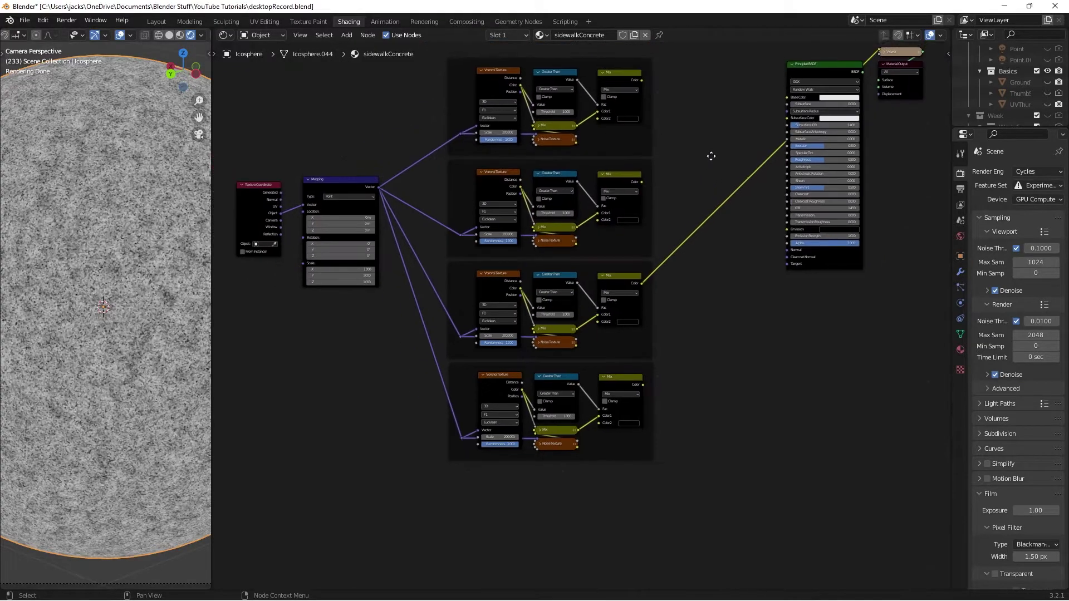
{"action": "key", "text": "ctrl+s"}
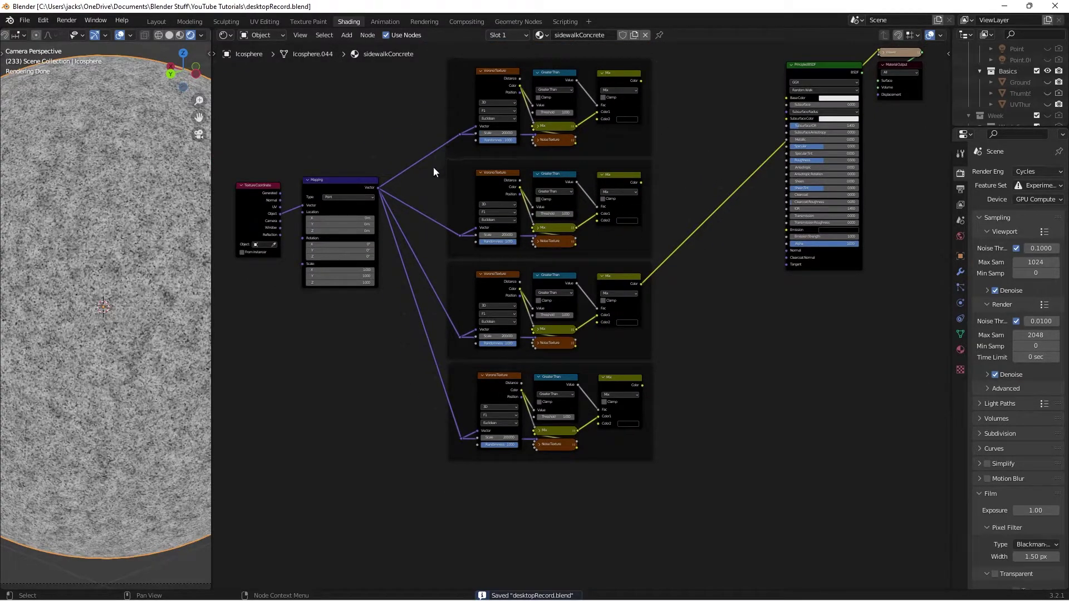
Gather the links from Mapping to the four frames into one reroute and place it between Mapping and the frames
{"action": "right_click_drag", "start_coordinate": [426, 159], "coordinate": [394, 414], "text": "shift"}
{"action": "key", "text": "g"}
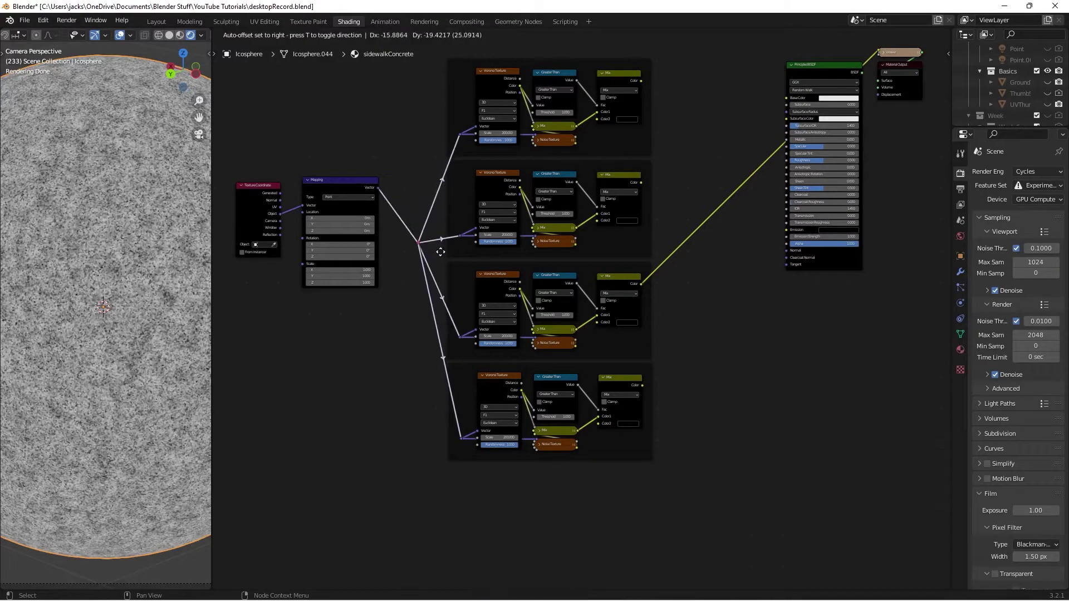
{"action": "left_click", "coordinate": [439, 264]}
{"action": "left_click", "coordinate": [415, 182]}
{"action": "scroll", "coordinate": [420, 167], "scroll_direction": "down", "scroll_amount": 1}
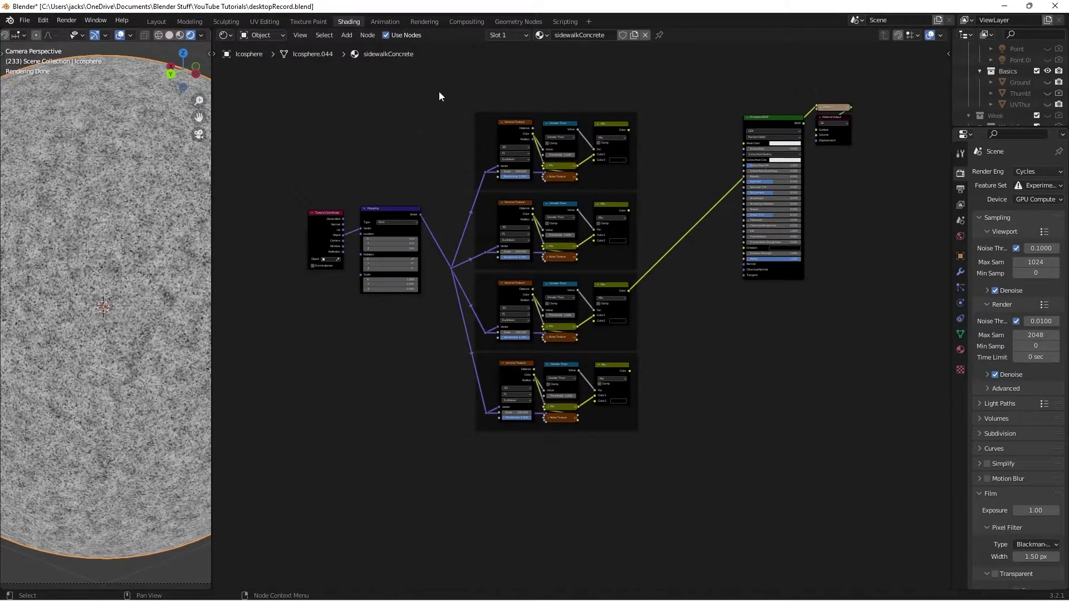
Move the four frames together with their shared reroute further down, below the level of the Mapping node
{"action": "left_click_drag", "start_coordinate": [458, 99], "coordinate": [646, 468]}
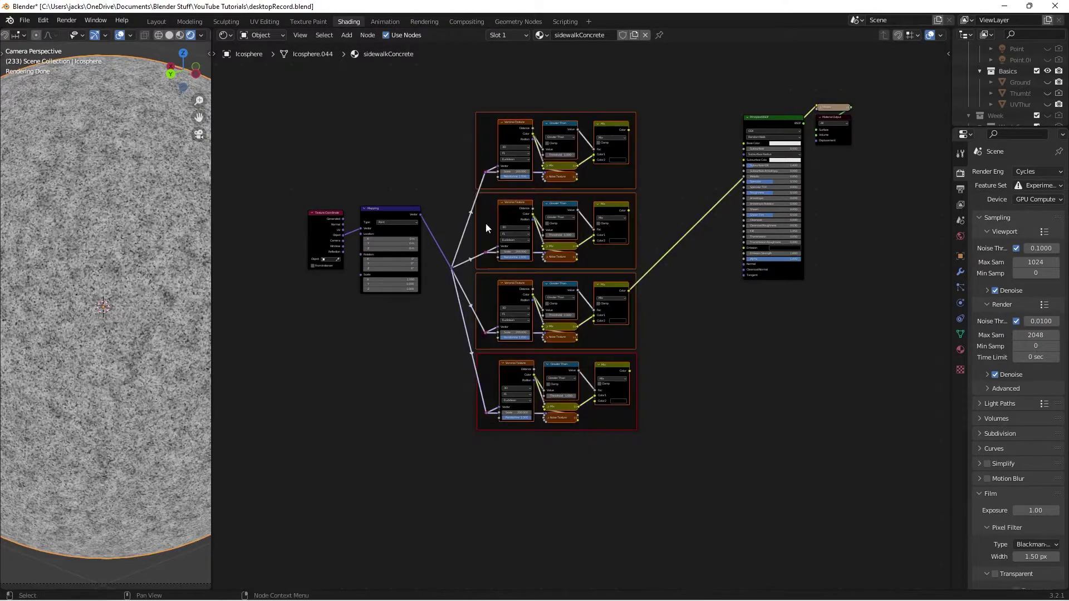
{"action": "left_click_drag", "start_coordinate": [444, 255], "coordinate": [465, 295], "text": "shift"}
{"action": "key", "text": "g"}
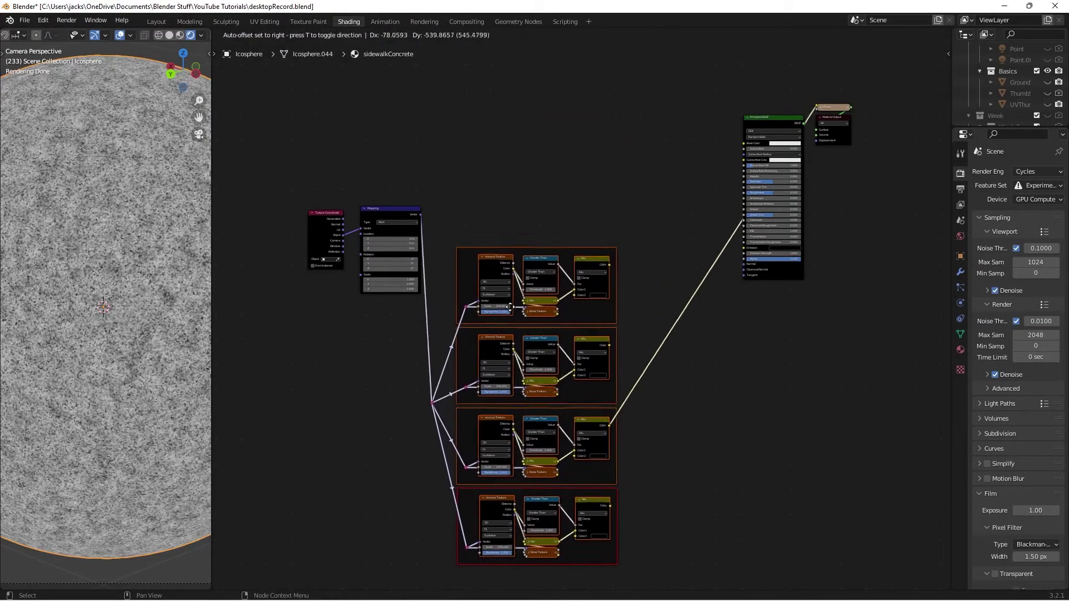
{"action": "left_click", "coordinate": [495, 305]}
{"action": "left_click", "coordinate": [534, 147]}
Preview the lowest frame's Mix, connect its Color to Color2 of the Mix in the frame above, and preview that Mix
{"action": "middle_click_drag", "start_coordinate": [641, 253], "coordinate": [631, 141]}
{"action": "scroll", "coordinate": [631, 141], "scroll_direction": "up", "scroll_amount": 7}
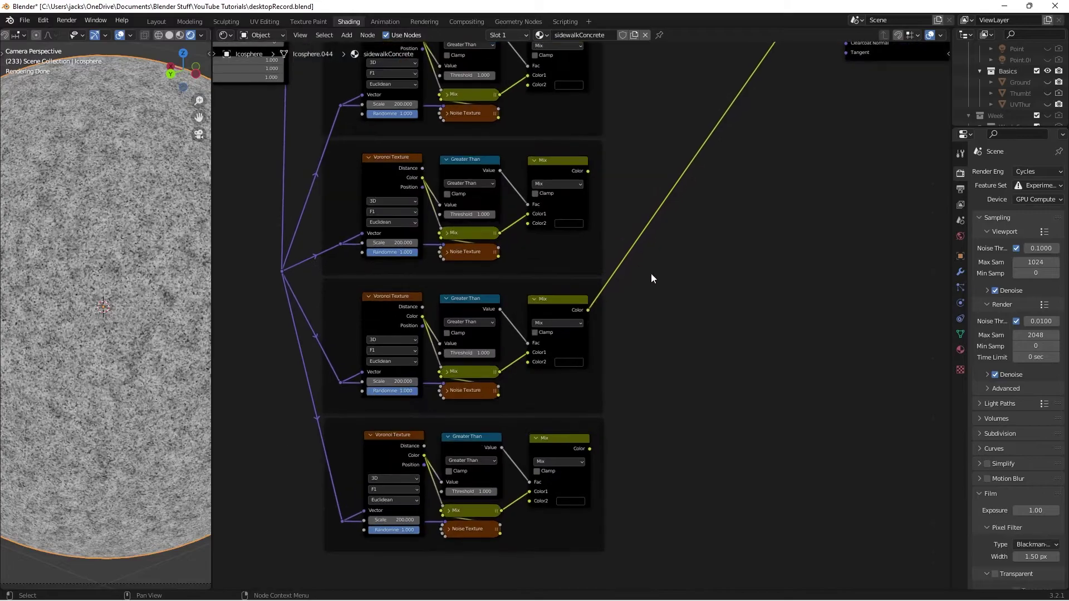
{"action": "scroll", "coordinate": [680, 323], "scroll_direction": "up", "scroll_amount": 2}
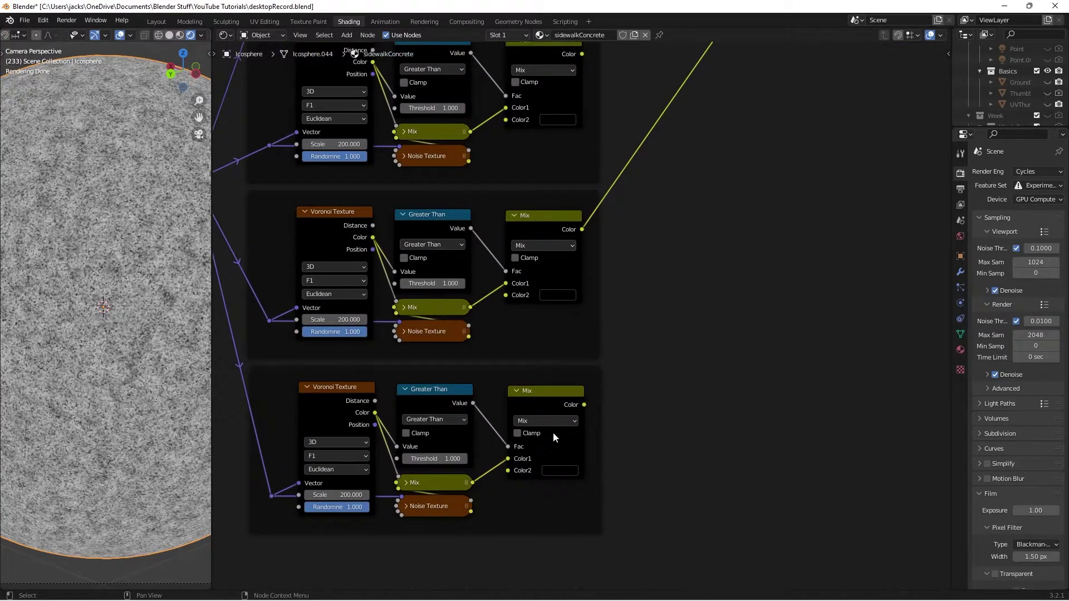
{"action": "left_click", "coordinate": [543, 402], "text": "ctrl+shift"}
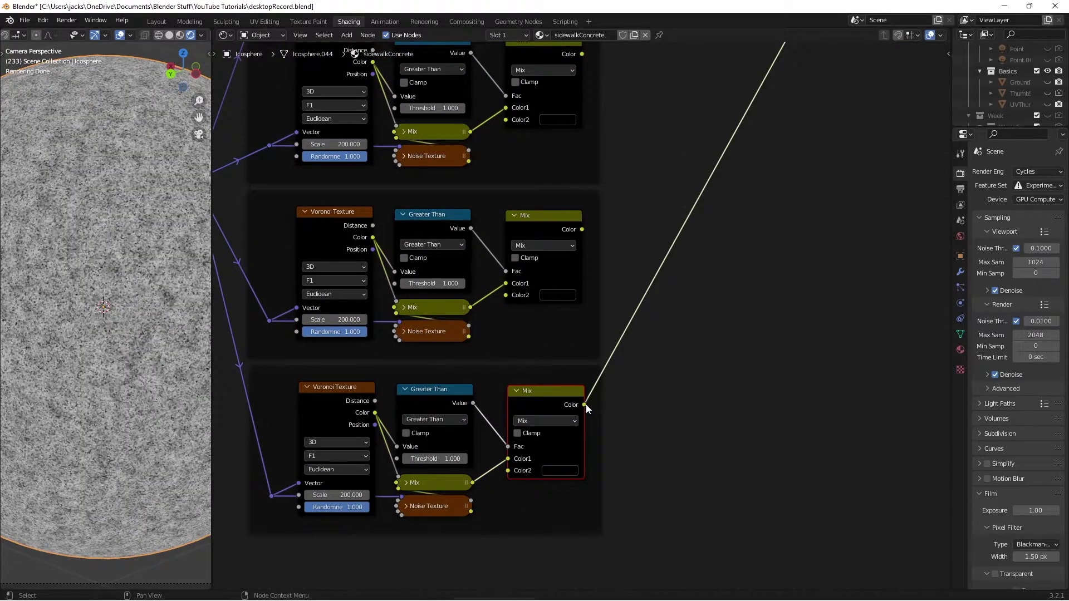
{"action": "left_click", "coordinate": [519, 231], "text": "ctrl+shift"}
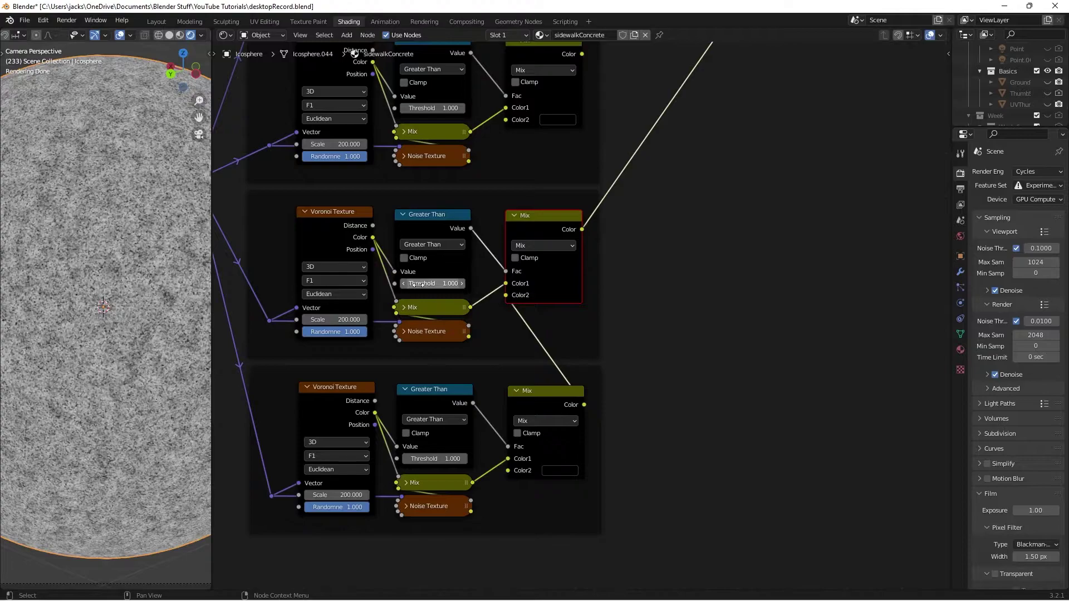
In the second-lowest frame, set the Greater Than threshold to 0.5 and the Voronoi scale to 150
{"action": "left_click", "coordinate": [417, 284]}
{"action": "type", "text": ".5"}
{"action": "key", "text": "Return"}
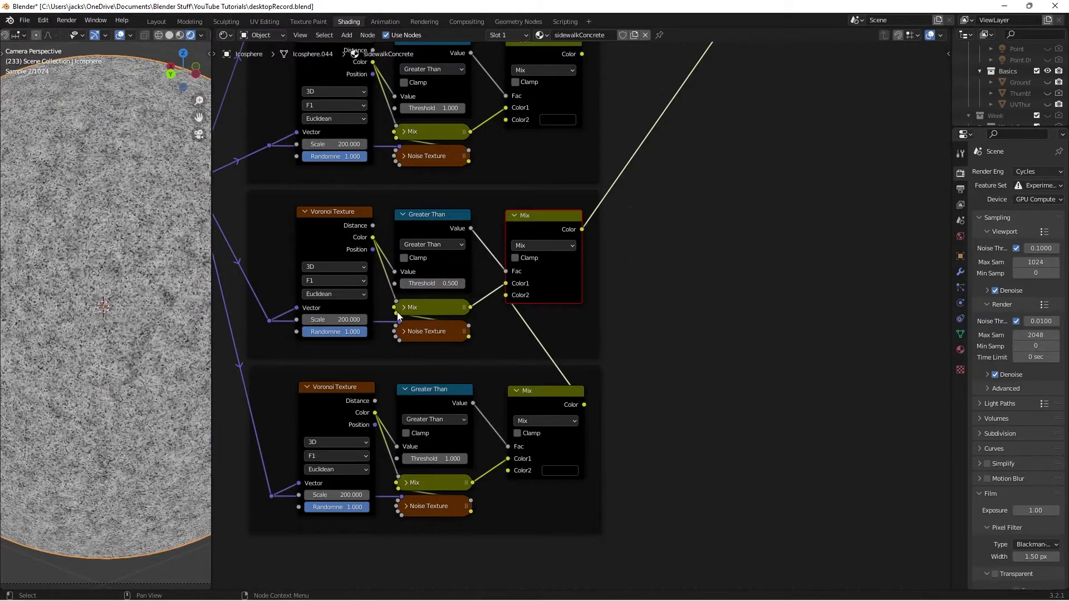
{"action": "left_click", "coordinate": [339, 320]}
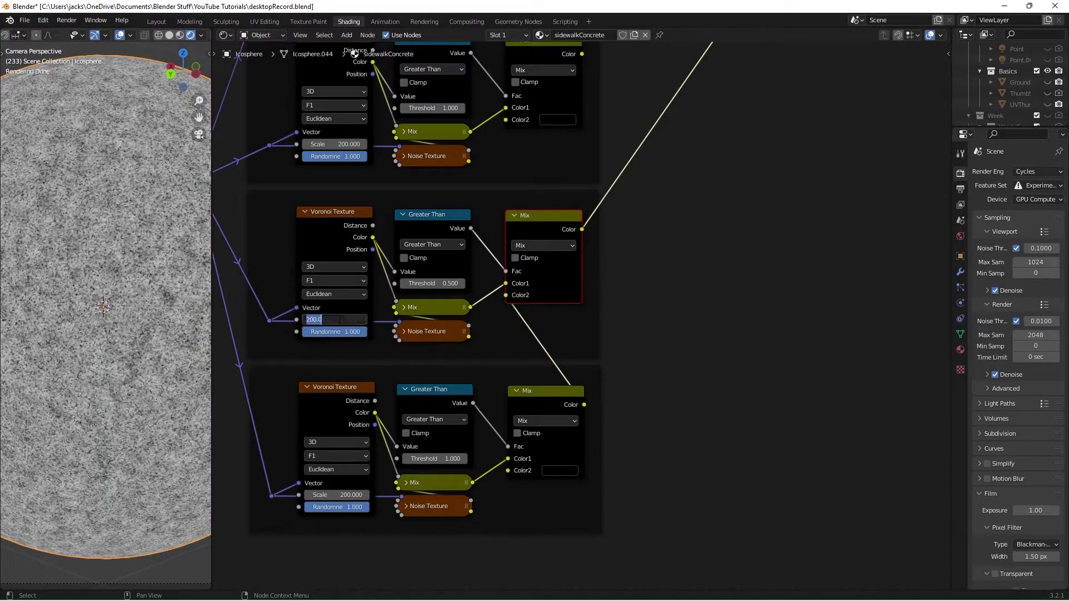
{"action": "type", "text": "150"}
{"action": "key", "text": "Return"}
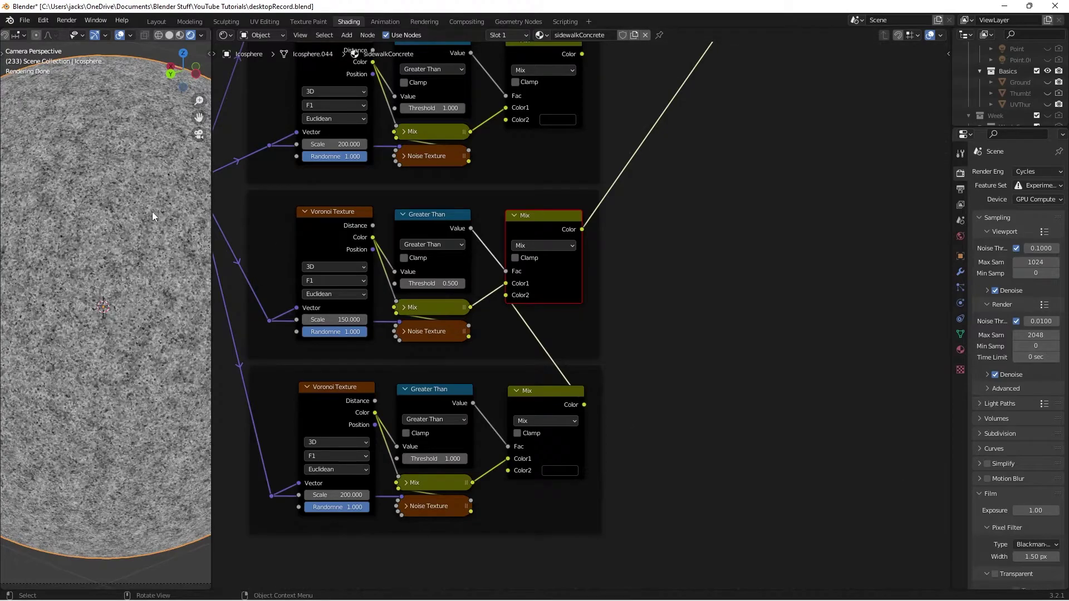
Compare previews of the two lowest frames' Greater Than and mixed noise nodes, ending on the second-lowest frame's main Mix, and save
{"action": "left_click", "coordinate": [430, 221], "text": "ctrl+shift"}
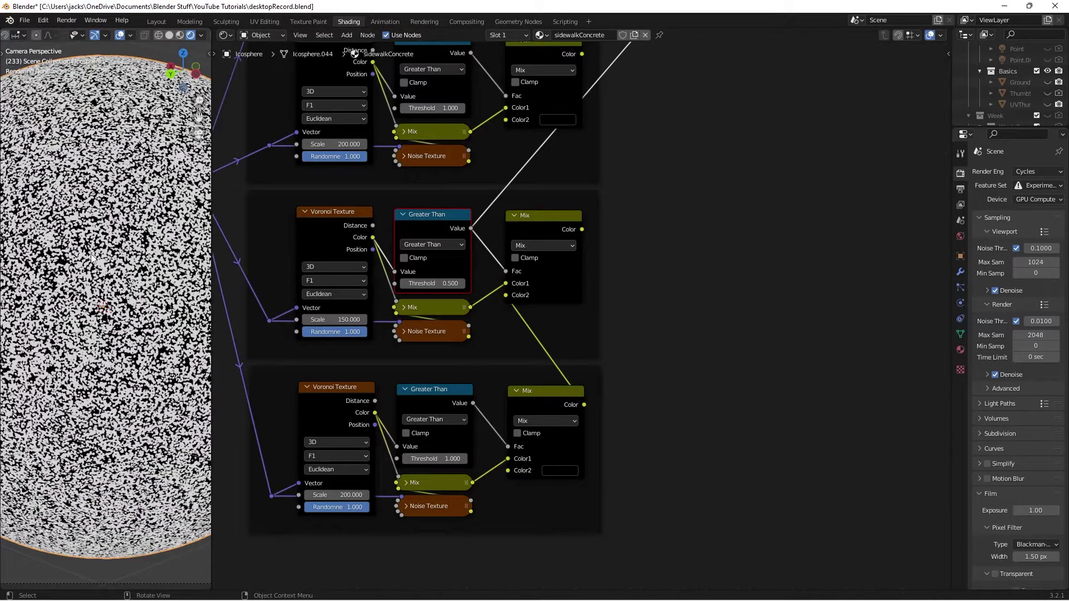
{"action": "left_click", "coordinate": [443, 396], "text": "ctrl+shift"}
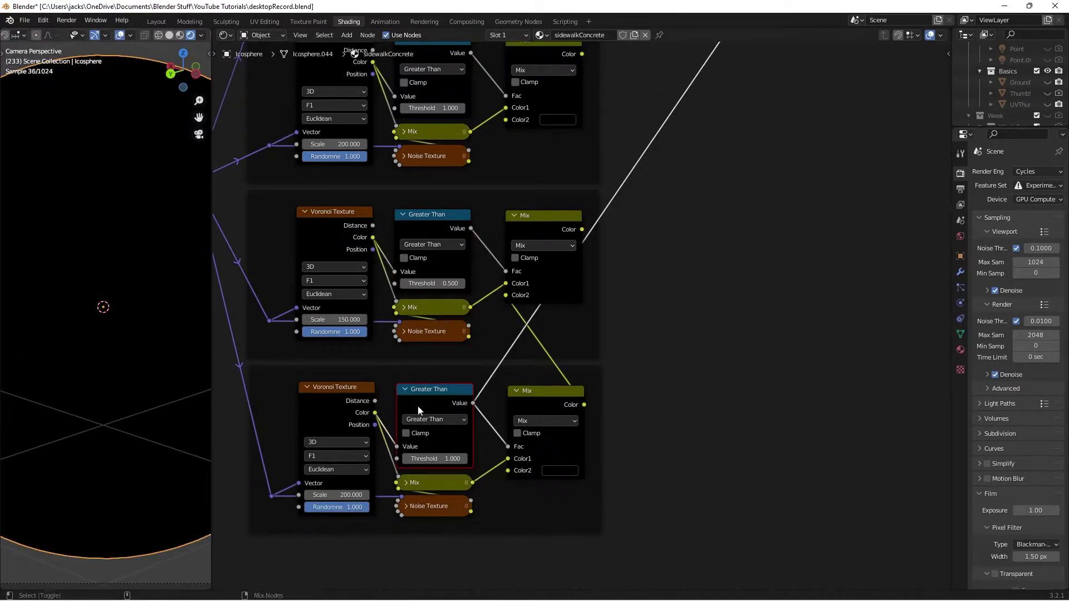
{"action": "left_click", "coordinate": [437, 502], "text": "ctrl+shift"}
{"action": "left_click", "coordinate": [434, 490], "text": "ctrl+shift"}
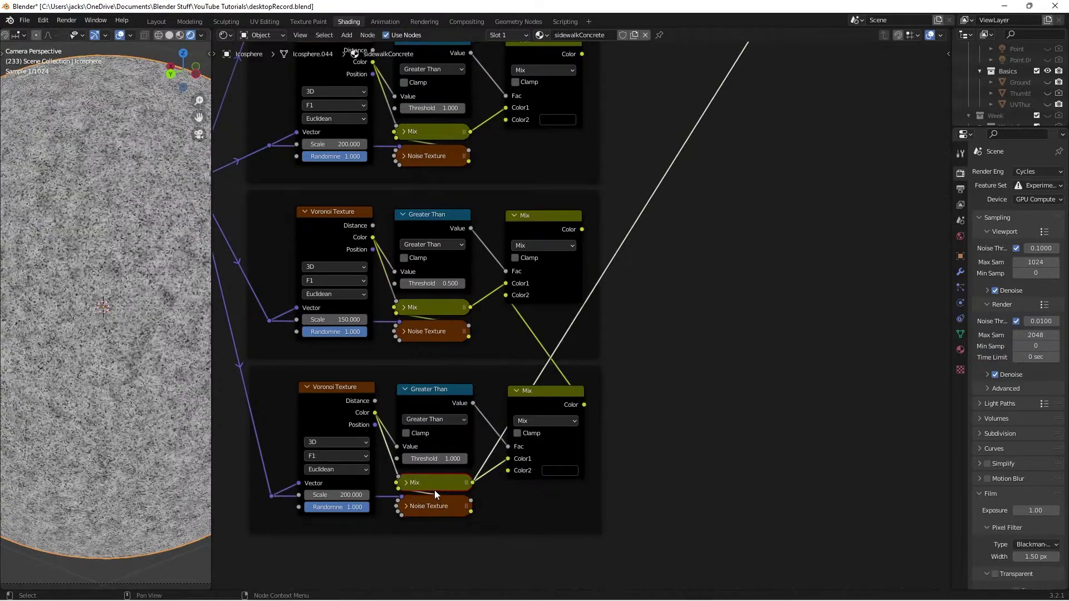
{"action": "left_click", "coordinate": [532, 234], "text": "ctrl+shift"}
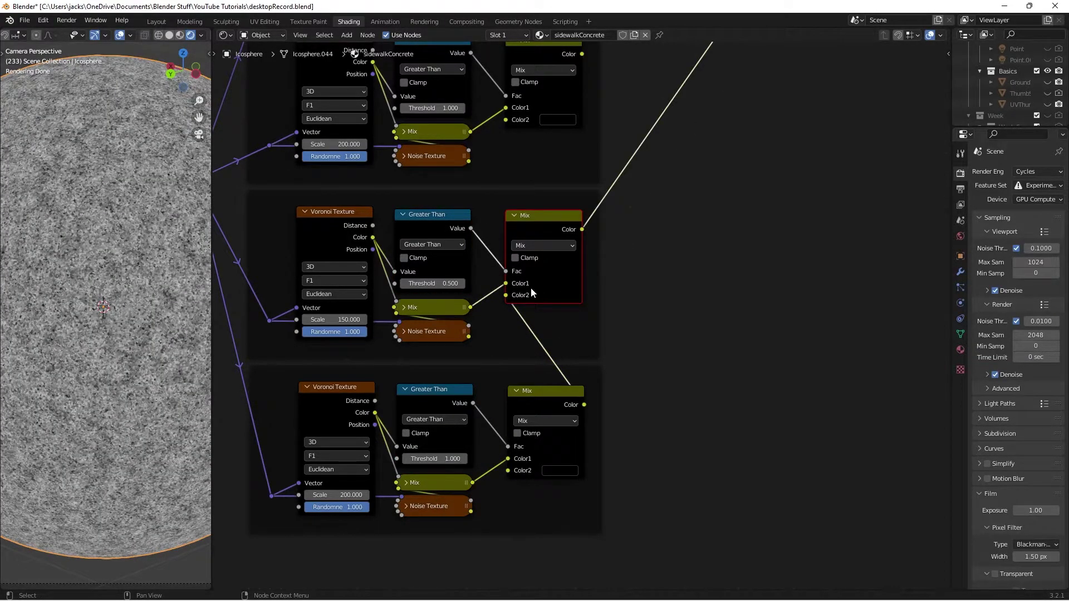
{"action": "key", "text": "ctrl+s"}
Set the Greater Than threshold in the second frame from the top to 1/3 and preview that frame's Mix
{"action": "middle_click_drag", "start_coordinate": [693, 171], "coordinate": [709, 336]}
{"action": "scroll", "coordinate": [457, 273], "scroll_direction": "up", "scroll_amount": 2}
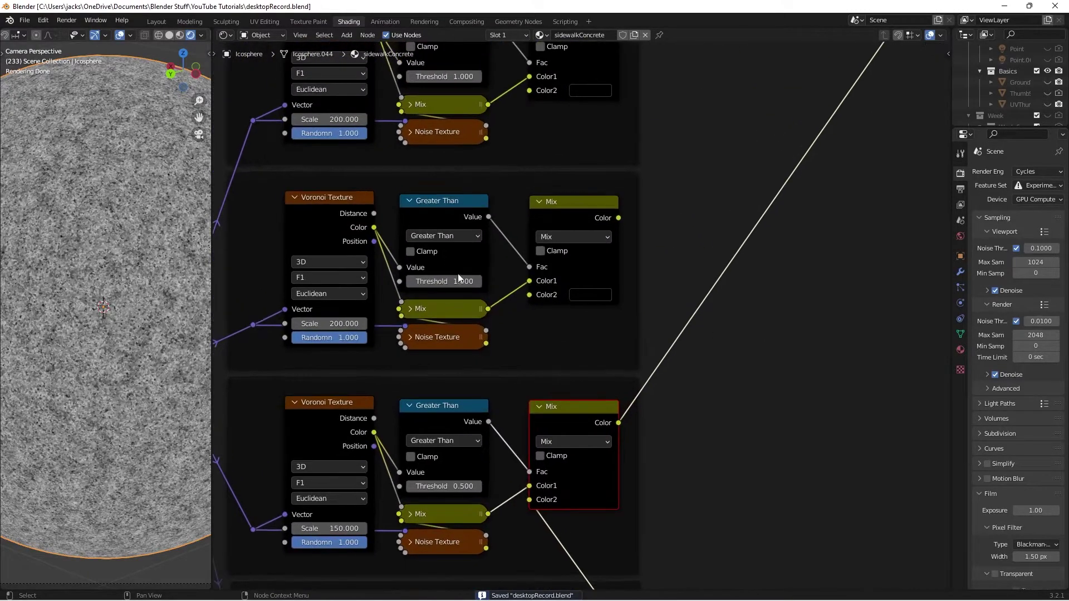
{"action": "left_click", "coordinate": [457, 280]}
{"action": "type", "text": "1/3"}
{"action": "key", "text": "Return"}
{"action": "left_click", "coordinate": [570, 218], "text": "ctrl+shift"}
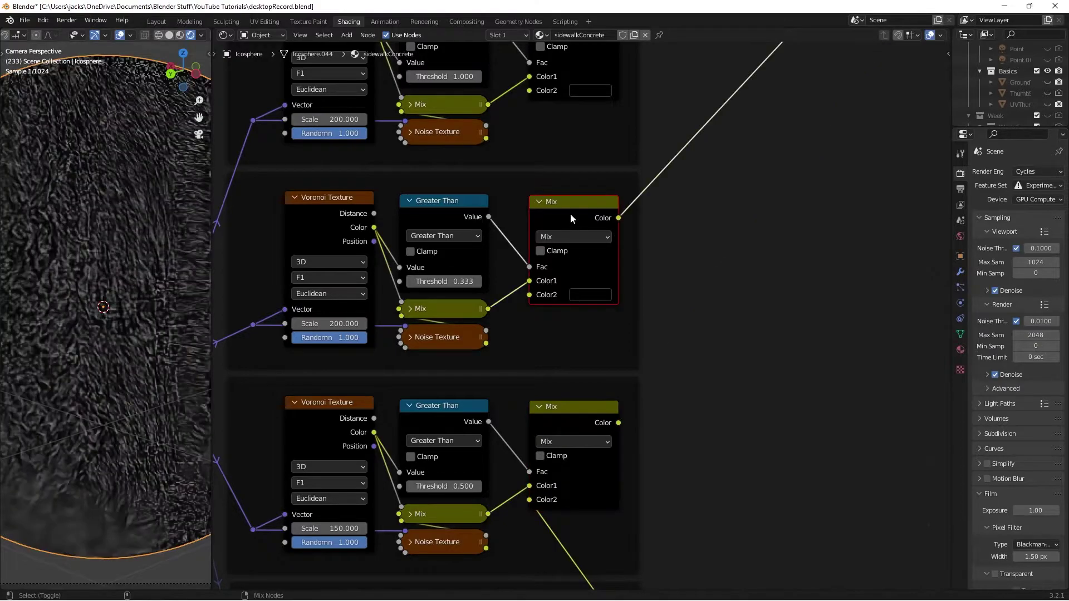
Connect the second-lowest frame's Mix Color to Color2 of the Mix above, set that upper frame's Voronoi scale to 100, and save
{"action": "left_click_drag", "start_coordinate": [618, 422], "coordinate": [529, 295]}
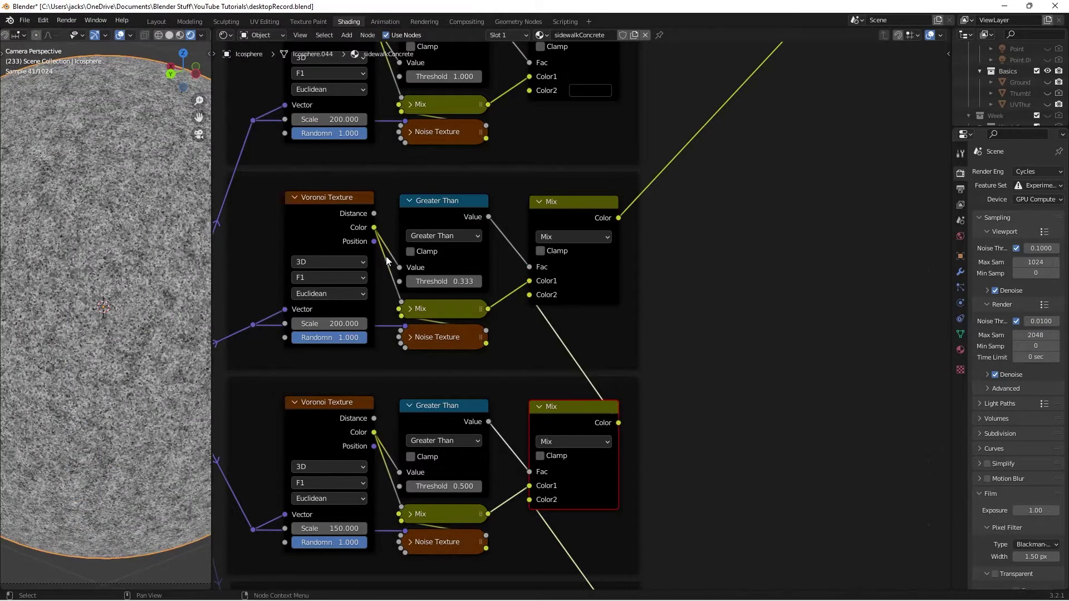
{"action": "left_click", "coordinate": [344, 325]}
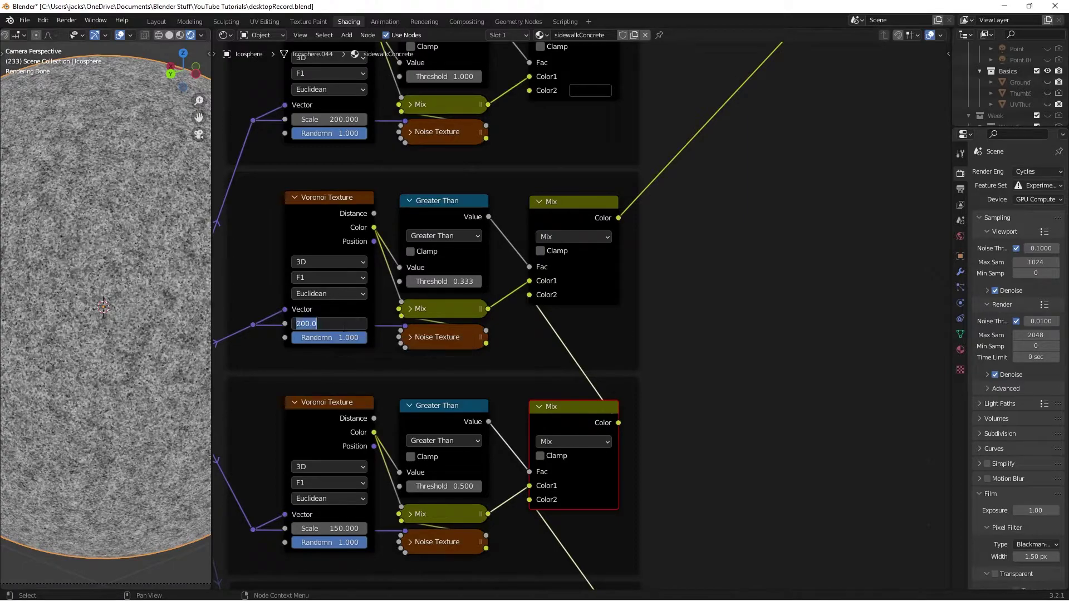
{"action": "type", "text": "100"}
{"action": "key", "text": "Return"}
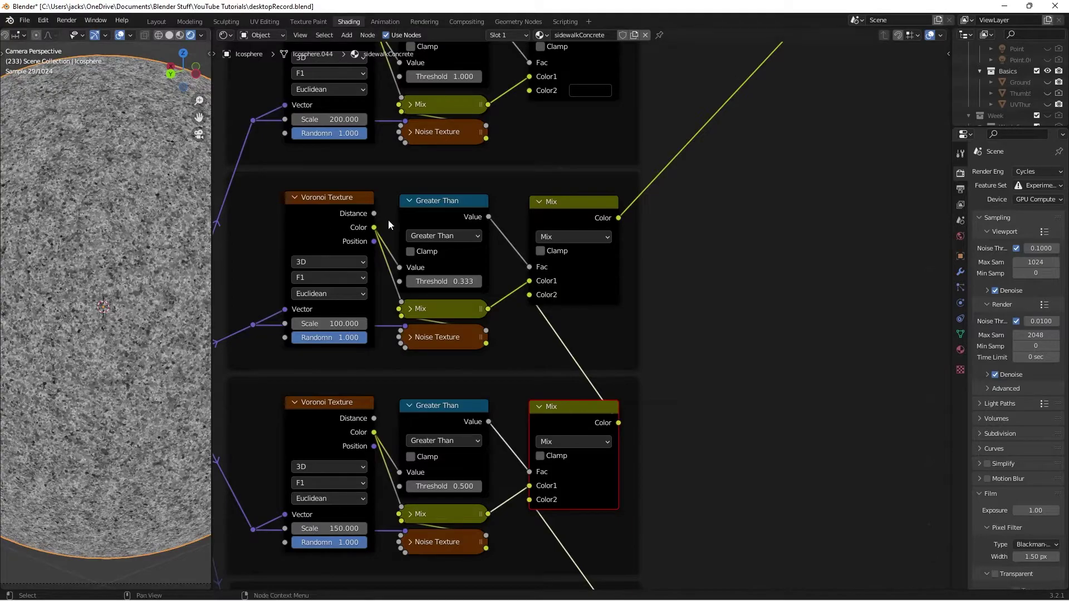
{"action": "key", "text": "ctrl+s"}
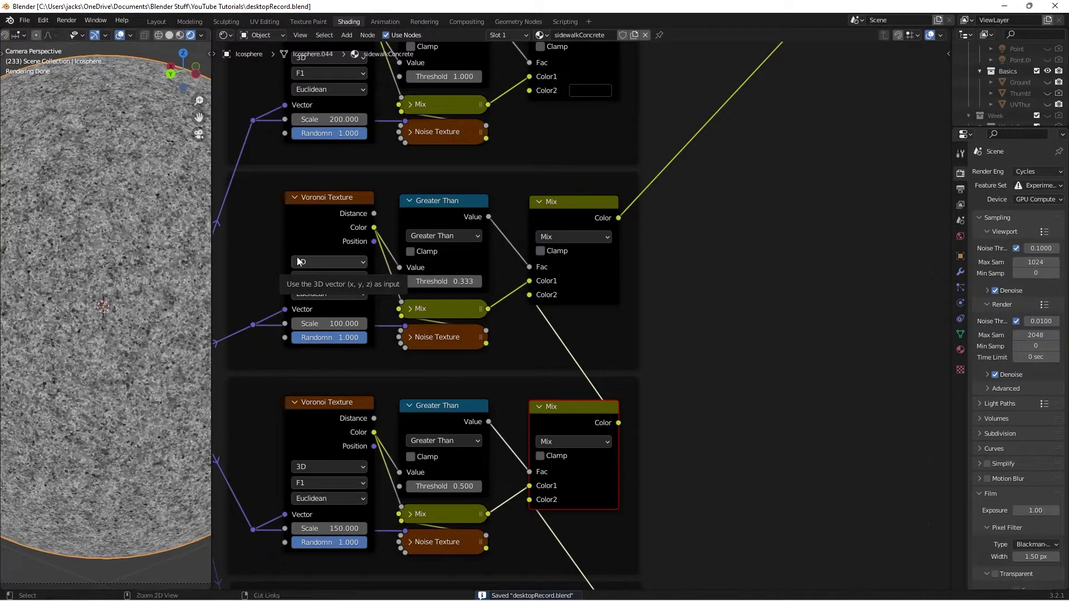
Save the file and preview the top frame's main Mix node
{"action": "left_click", "coordinate": [741, 302]}
{"action": "middle_click_drag", "start_coordinate": [785, 241], "coordinate": [750, 353]}
{"action": "scroll", "coordinate": [750, 353], "scroll_direction": "down", "scroll_amount": 3}
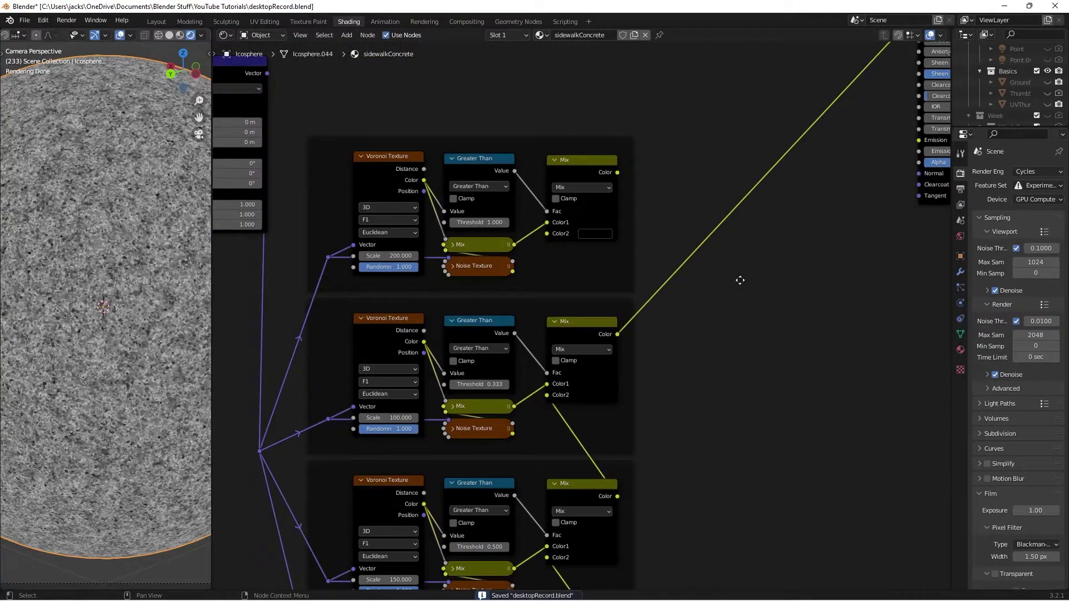
{"action": "scroll", "coordinate": [737, 336], "scroll_direction": "up", "scroll_amount": 3}
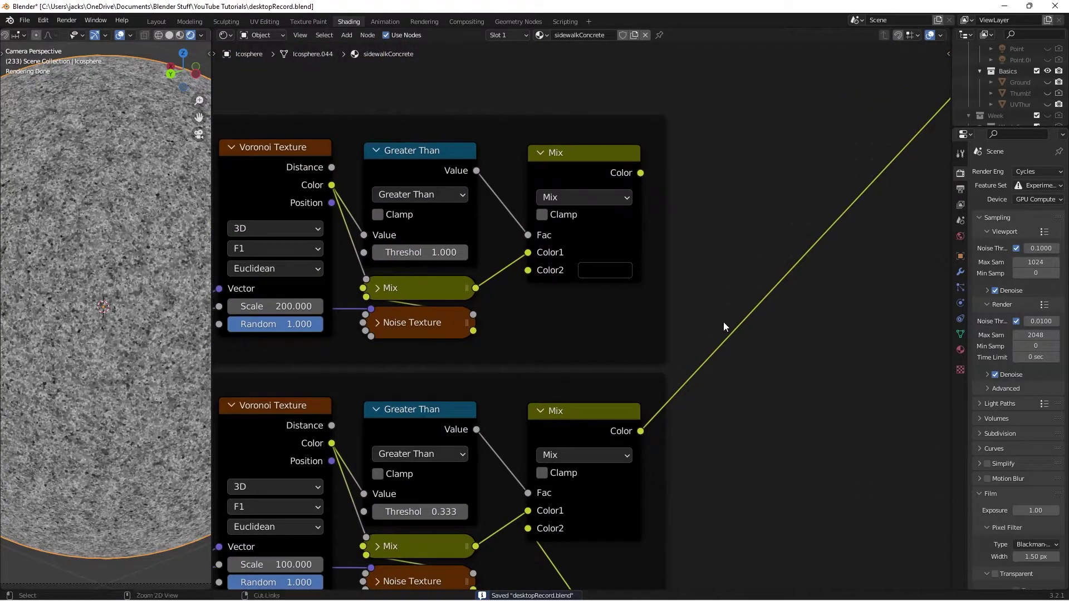
{"action": "key", "text": "ctrl+s"}
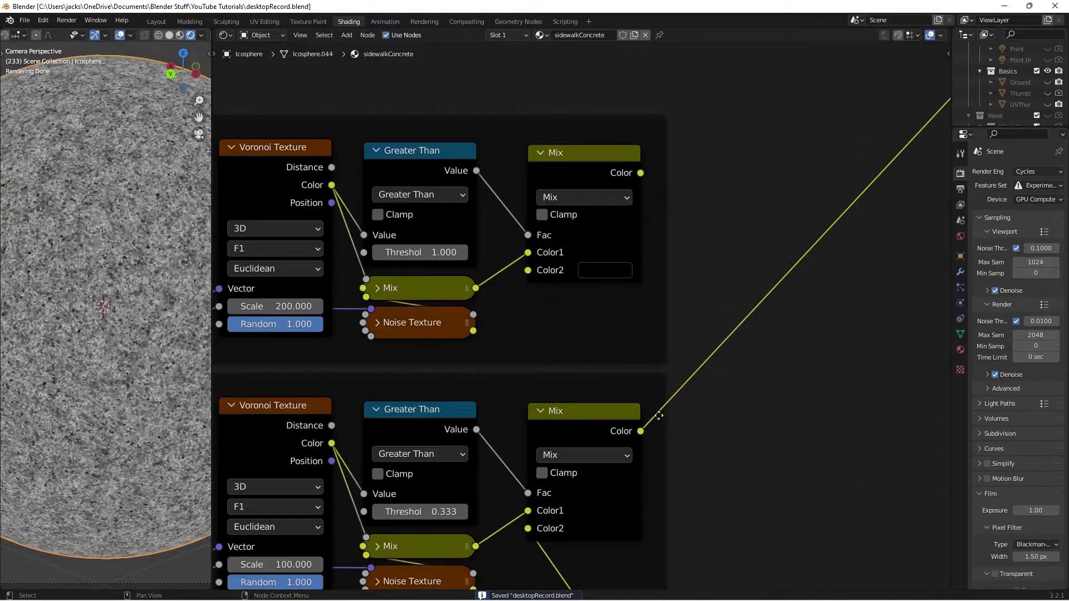
{"action": "left_click_drag", "start_coordinate": [641, 431], "coordinate": [682, 263]}
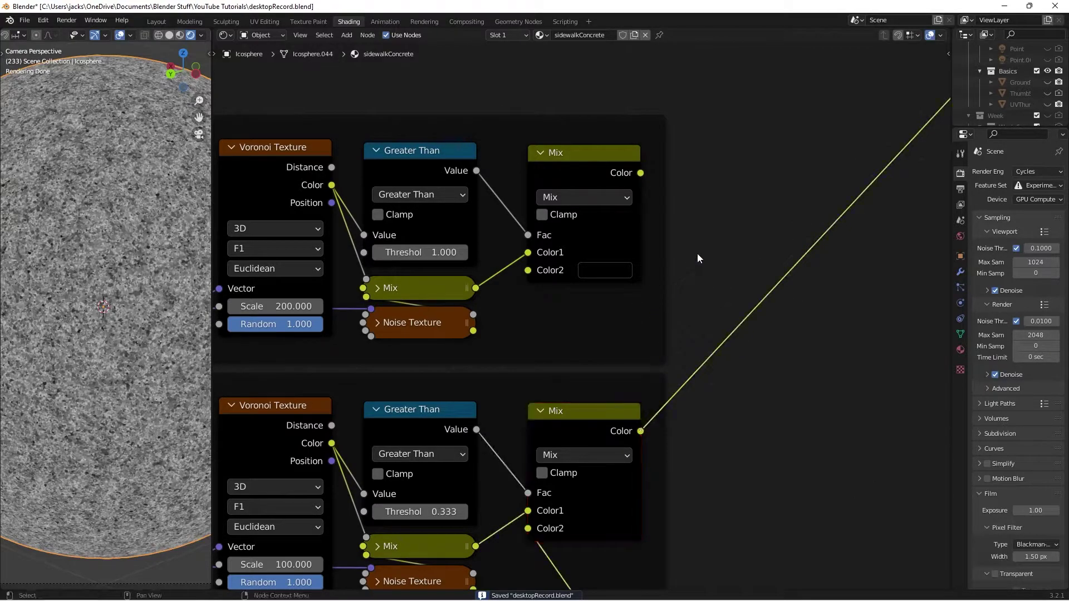
{"action": "left_click", "coordinate": [563, 174], "text": "ctrl+shift"}
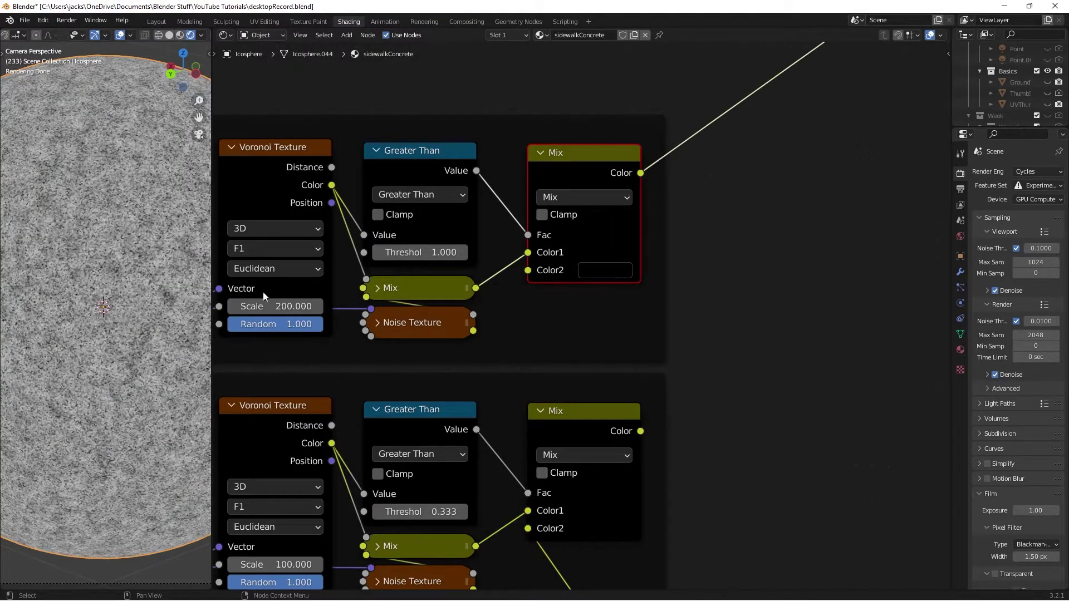
In the top frame, set the Voronoi scale to 50 and the Greater Than threshold to 0.15, and save
{"action": "left_click", "coordinate": [267, 306]}
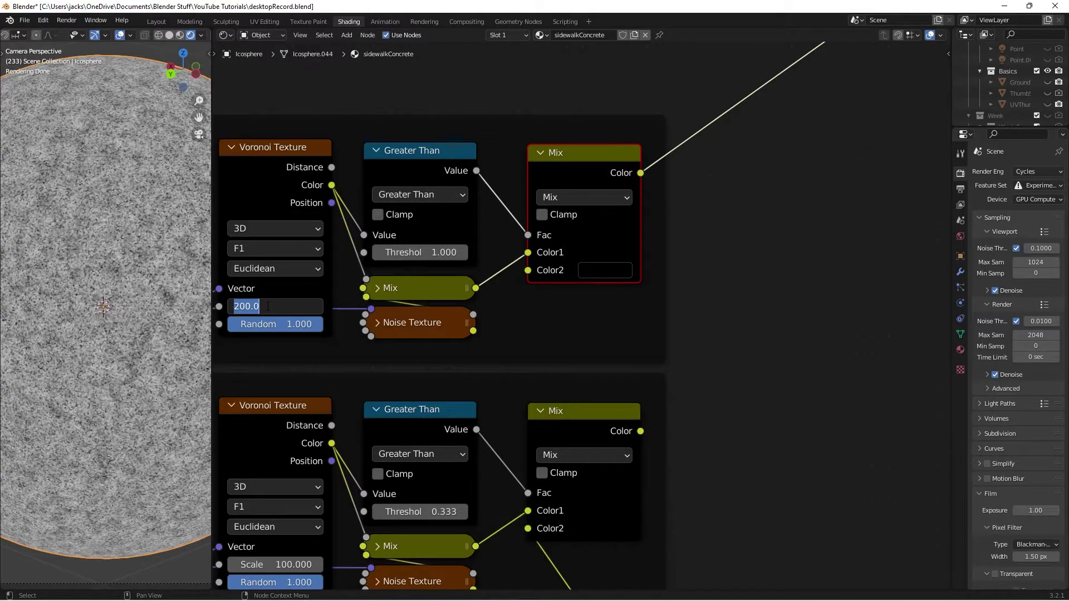
{"action": "type", "text": "50"}
{"action": "key", "text": "Return"}
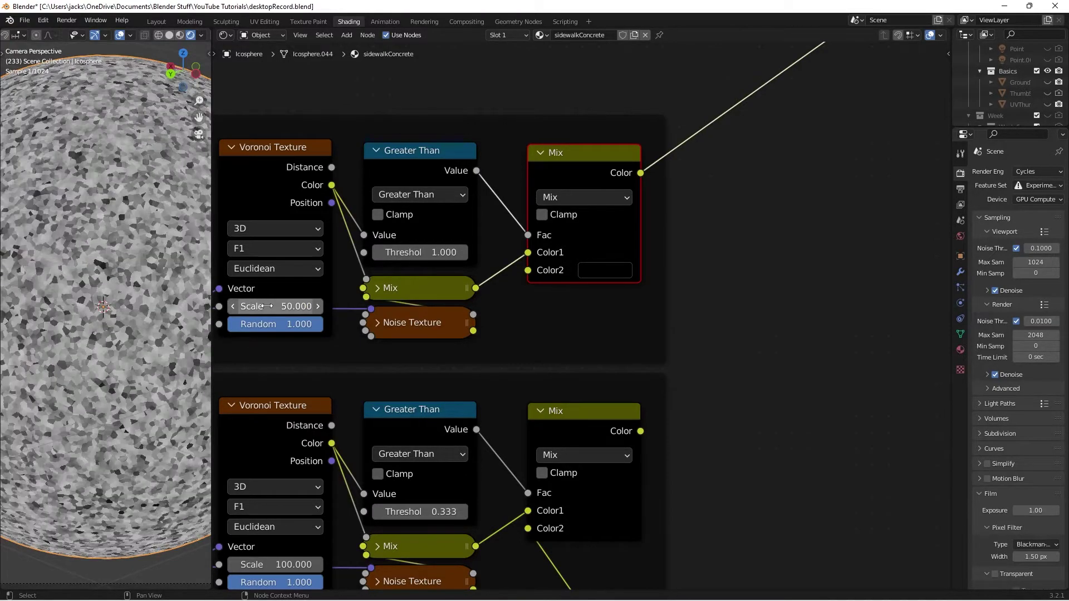
{"action": "left_click", "coordinate": [411, 251]}
{"action": "type", "text": "0.15"}
{"action": "key", "text": "Return"}
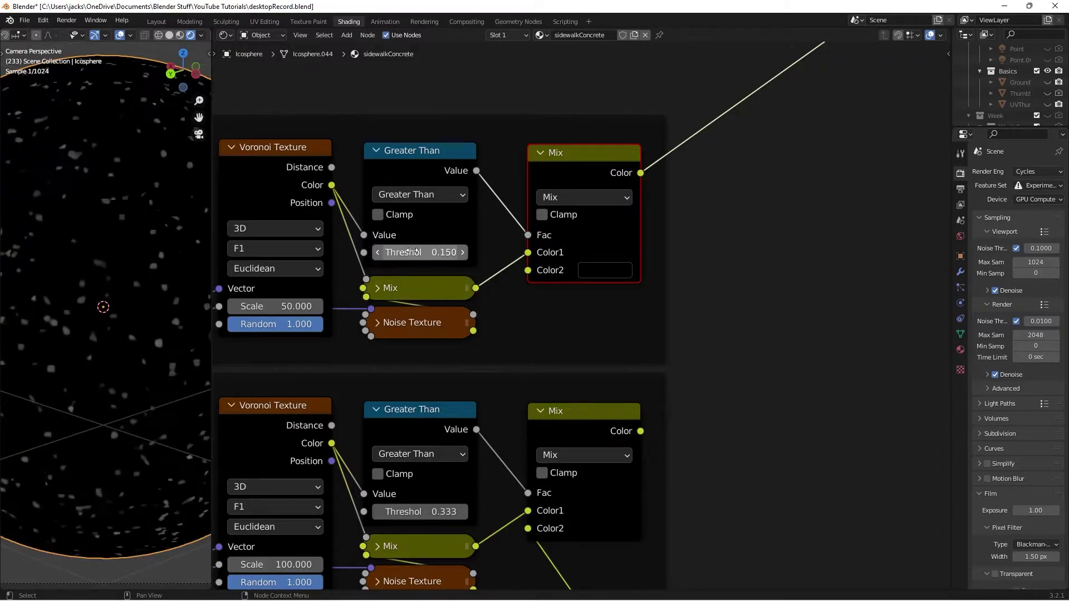
{"action": "key", "text": "ctrl+s"}
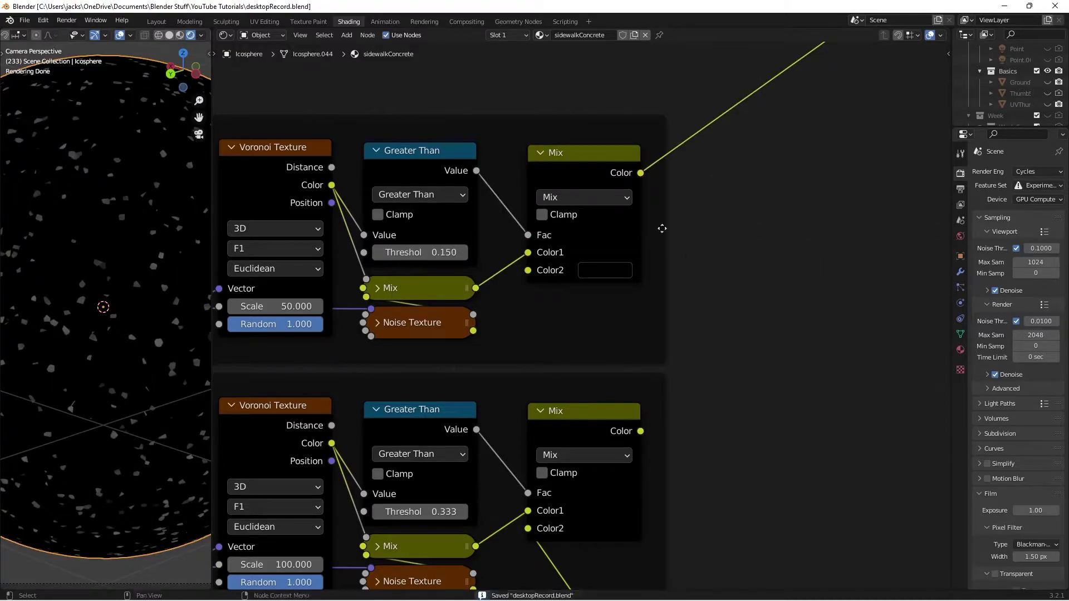
Connect the second frame's Mix Color to Color2 of the top frame's Mix and save the file
{"action": "left_click", "coordinate": [749, 349]}
{"action": "left_click_drag", "start_coordinate": [640, 433], "coordinate": [530, 272]}
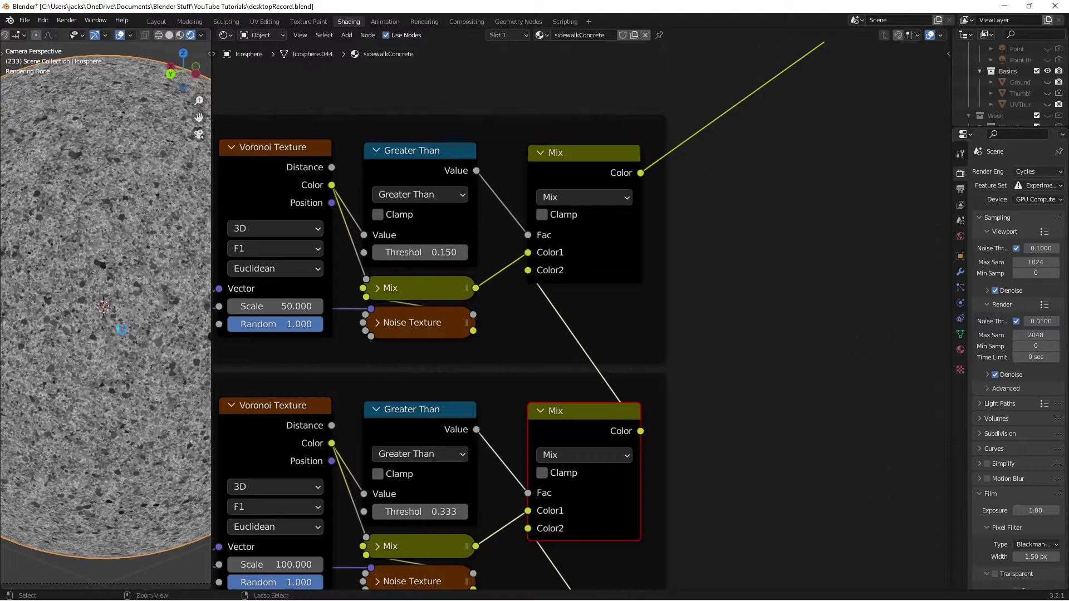
{"action": "key", "text": "ctrl+s"}
{"action": "scroll", "coordinate": [122, 302], "scroll_direction": "down", "scroll_amount": 4}
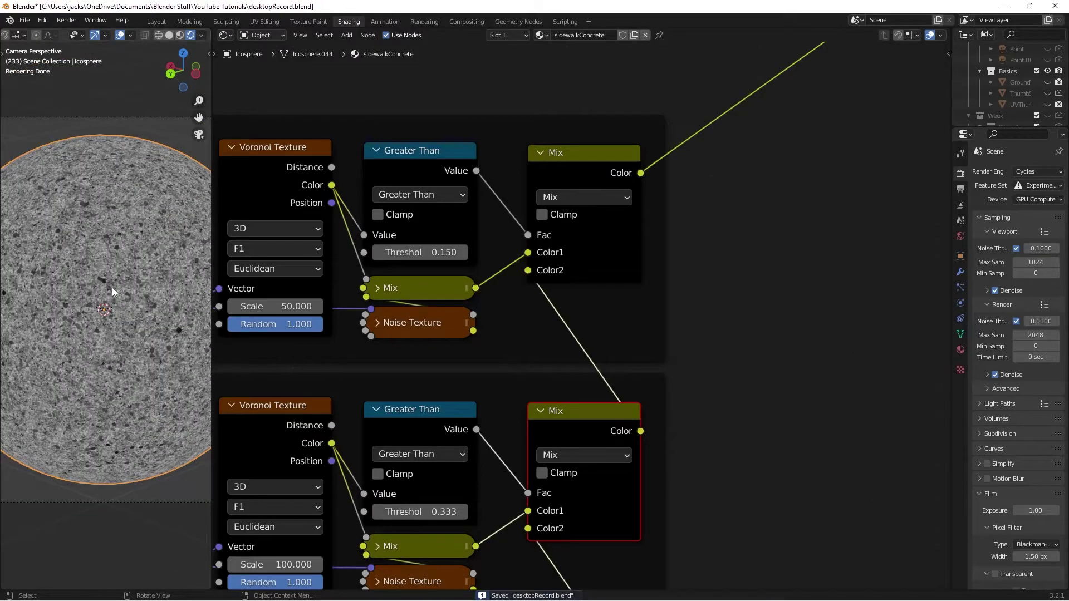
{"action": "key", "text": "ctrl+s"}
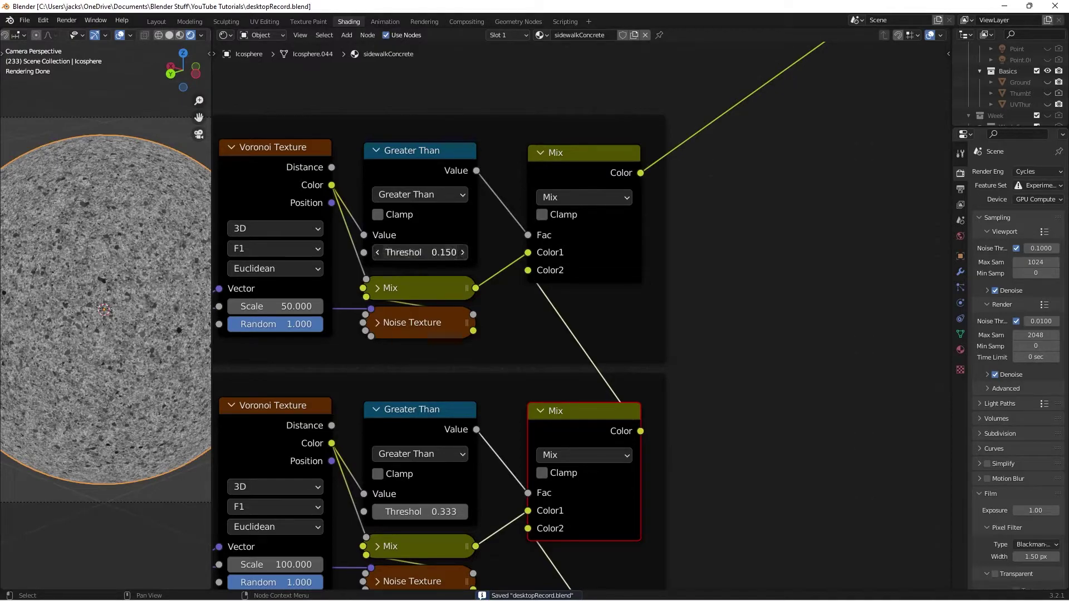
Try a Greater Than threshold of 0.25 in the top frame
{"action": "left_click", "coordinate": [392, 252]}
{"action": "type", "text": ".25"}
{"action": "key", "text": "Return"}
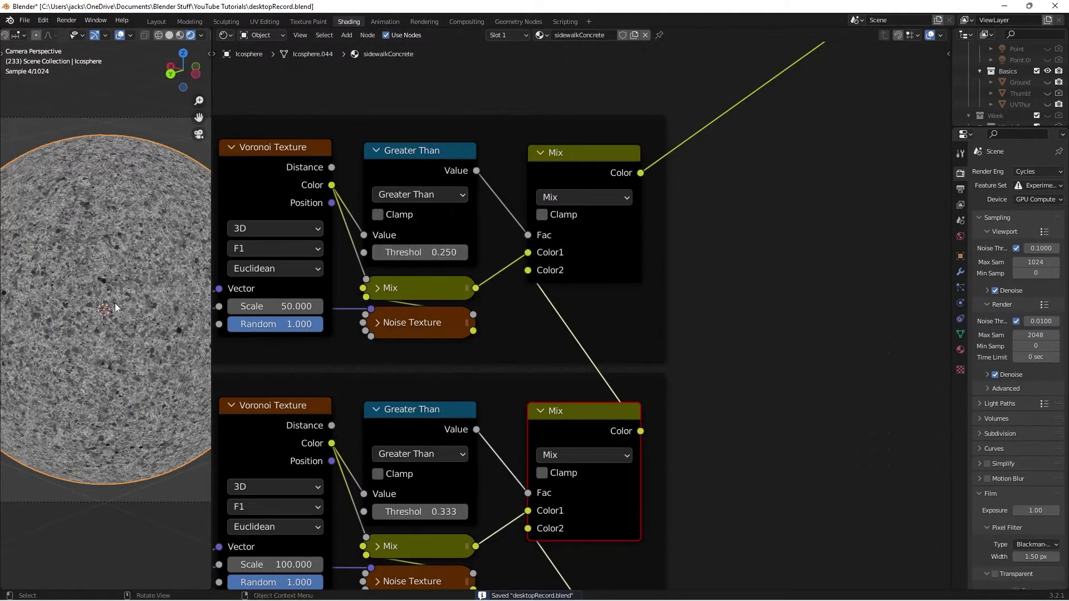
{"action": "scroll", "coordinate": [401, 252], "scroll_direction": "down", "scroll_amount": 5, "text": "shift"}
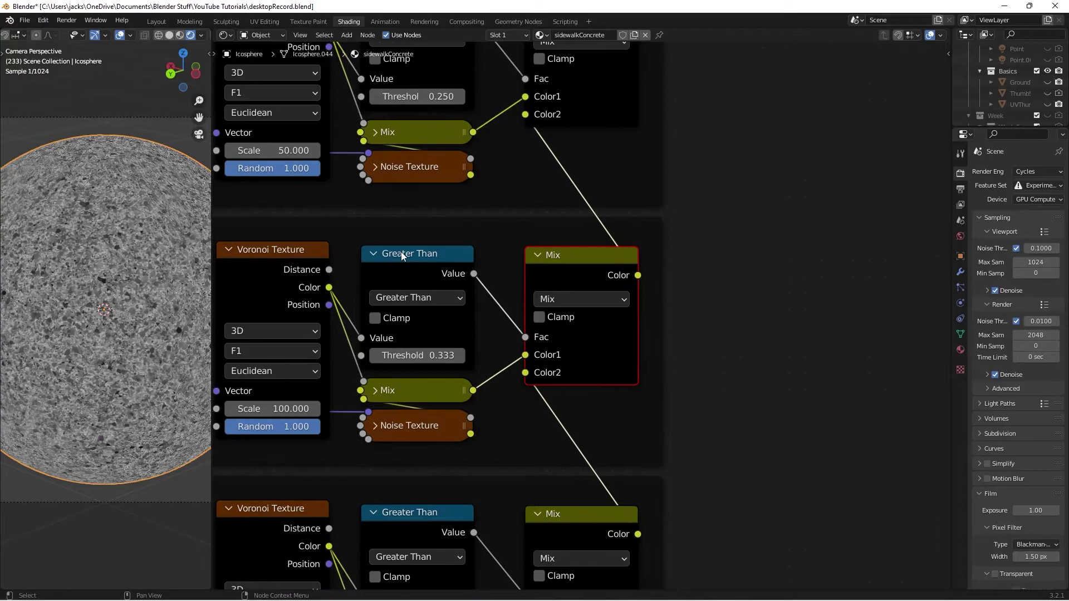
{"action": "scroll", "coordinate": [471, 82], "scroll_direction": "down", "scroll_amount": 1, "text": "shift"}
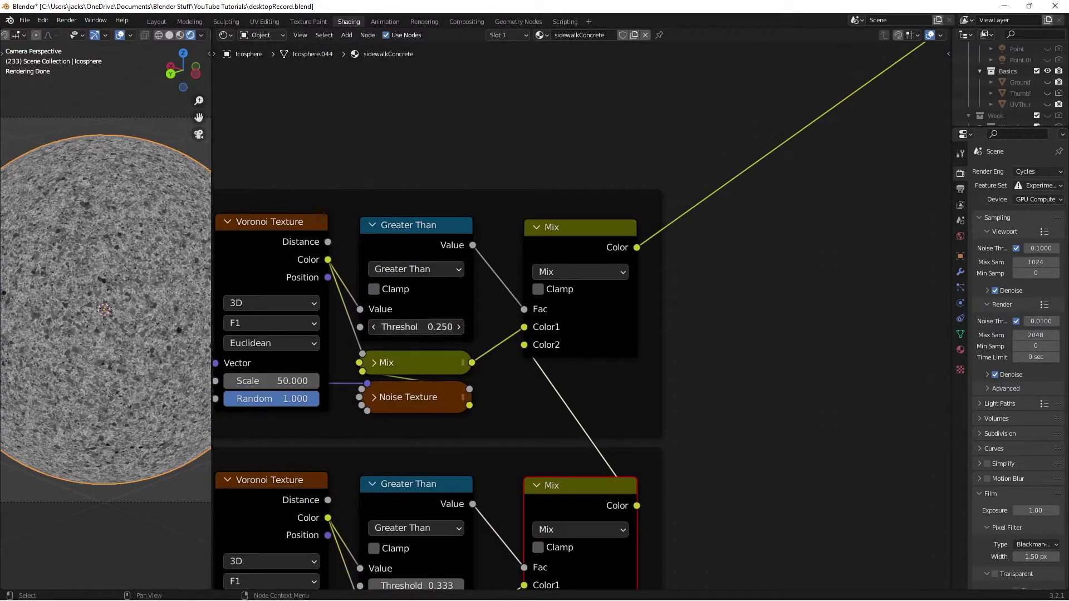
Set the top frame's Greater Than threshold back to 0.15 and save the file
{"action": "left_click", "coordinate": [448, 327]}
{"action": "type", "text": ".15"}
{"action": "key", "text": "Return"}
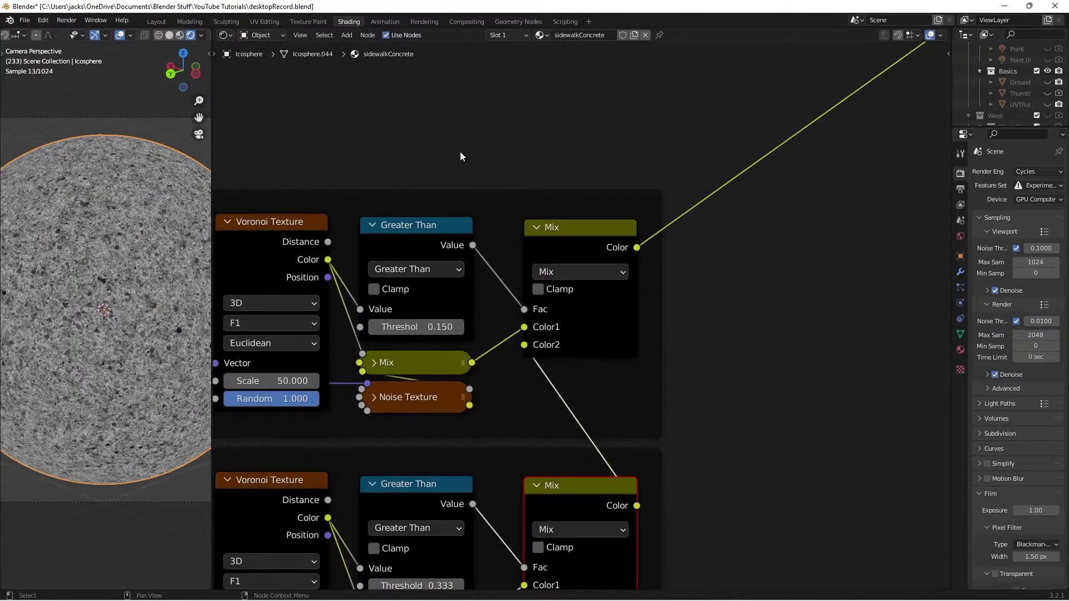
{"action": "key", "text": "ctrl+s"}
Add a Bump node, feeding the top frame's Mix Color into its Height and its Normal into the Principled BSDF's Normal
{"action": "scroll", "coordinate": [459, 151], "scroll_direction": "down", "scroll_amount": 1}
{"action": "scroll", "coordinate": [459, 152], "scroll_direction": "down", "scroll_amount": 4}
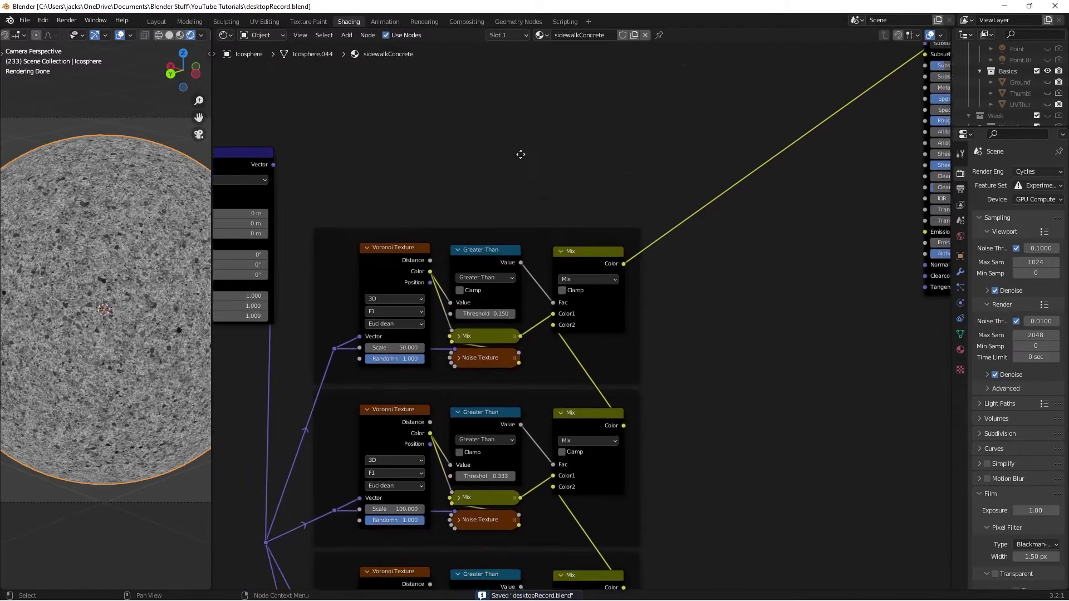
{"action": "middle_click_drag", "start_coordinate": [757, 254], "coordinate": [730, 362]}
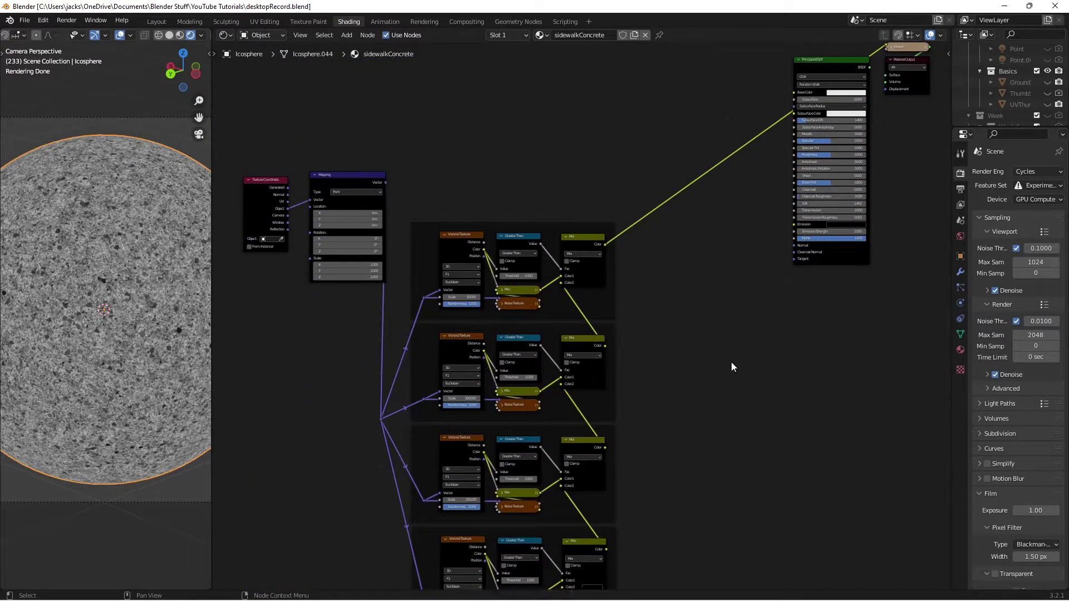
{"action": "scroll", "coordinate": [731, 362], "scroll_direction": "up", "scroll_amount": 3}
{"action": "middle_click_drag", "start_coordinate": [740, 213], "coordinate": [612, 326], "text": "shift"}
{"action": "scroll", "coordinate": [612, 327], "scroll_direction": "up", "scroll_amount": 3}
{"action": "middle_click_drag", "start_coordinate": [627, 290], "coordinate": [596, 308], "text": "shift"}
{"action": "key", "text": "F3"}
{"action": "type", "text": "bump"}
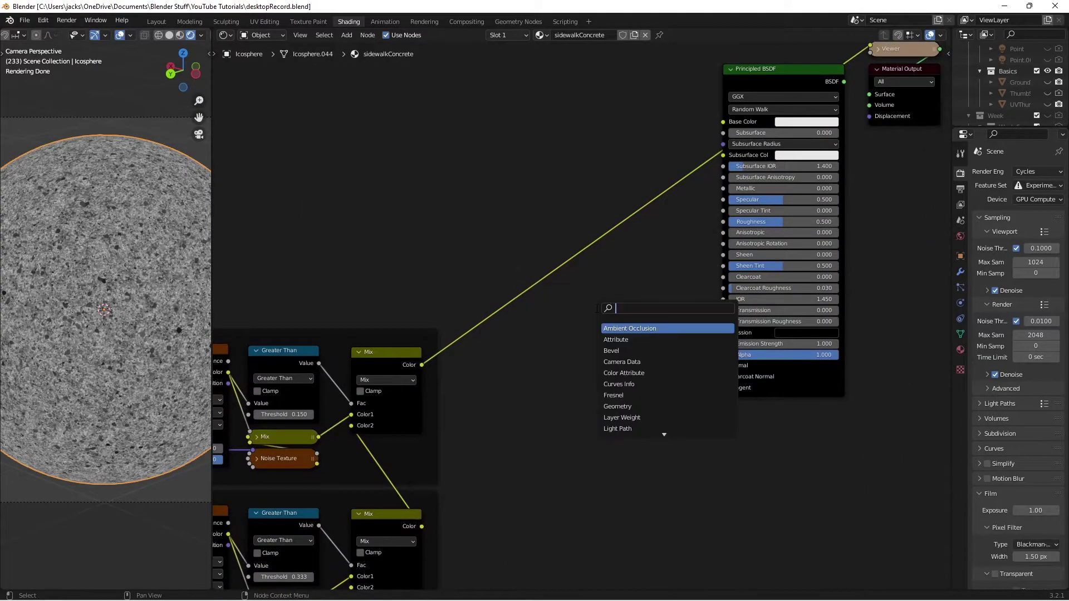
{"action": "key", "text": "Return"}
{"action": "left_click", "coordinate": [573, 331]}
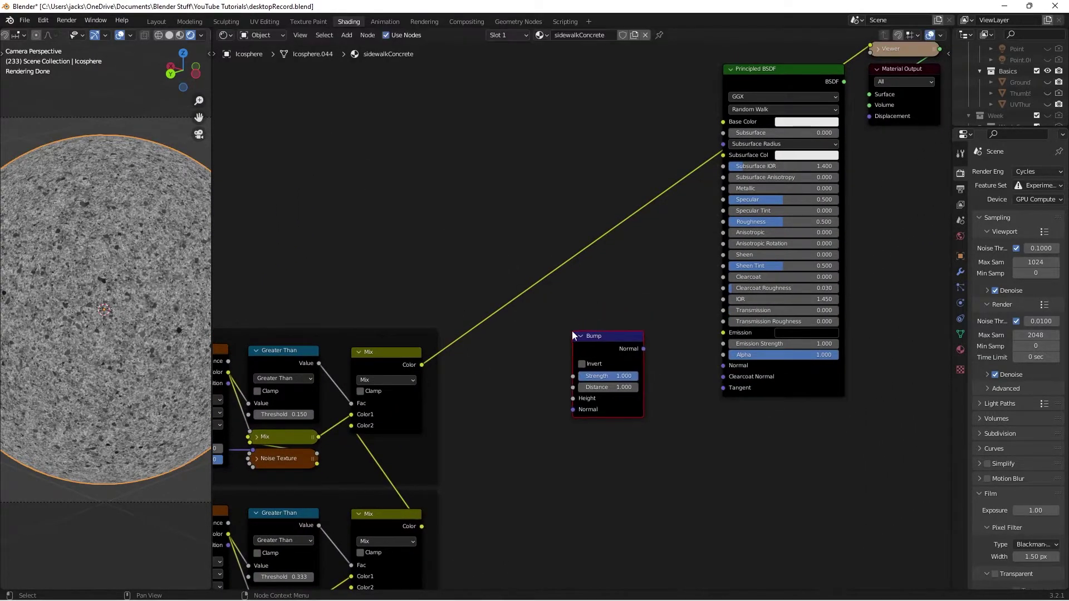
{"action": "left_click_drag", "start_coordinate": [424, 364], "coordinate": [723, 366]}
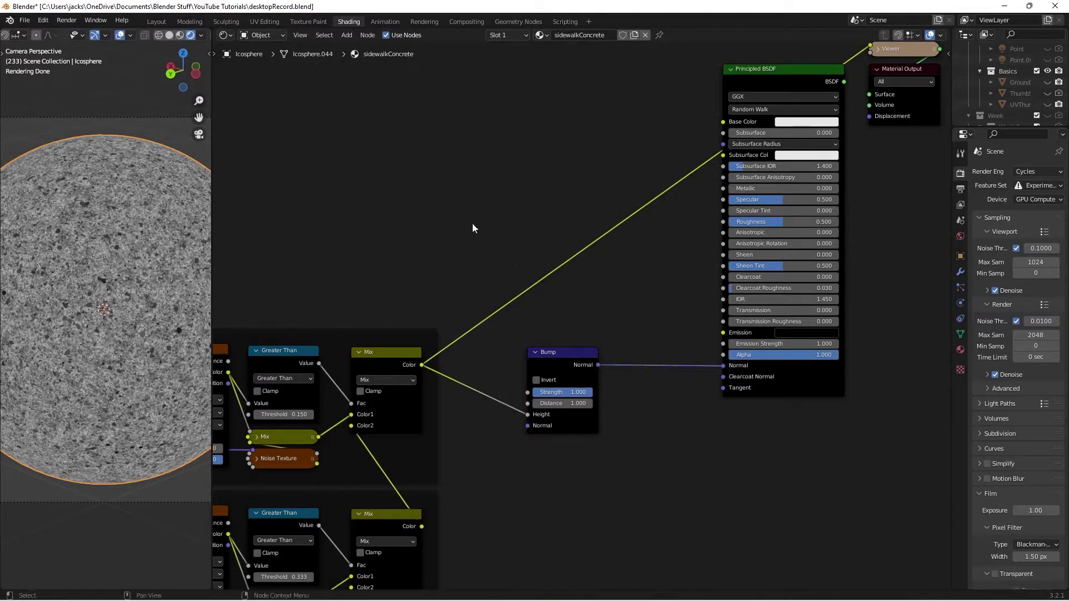
Preview the Principled BSDF, set the Bump strength to 0.5, and save the file
{"action": "left_click", "coordinate": [810, 383], "text": "ctrl+shift"}
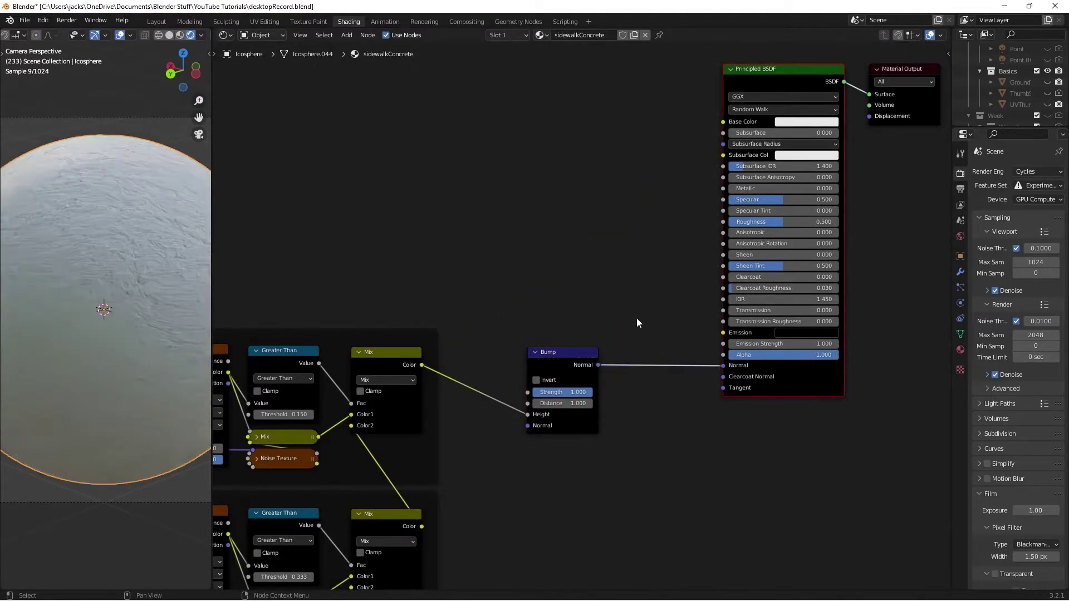
{"action": "scroll", "coordinate": [582, 250], "scroll_direction": "up", "scroll_amount": 2}
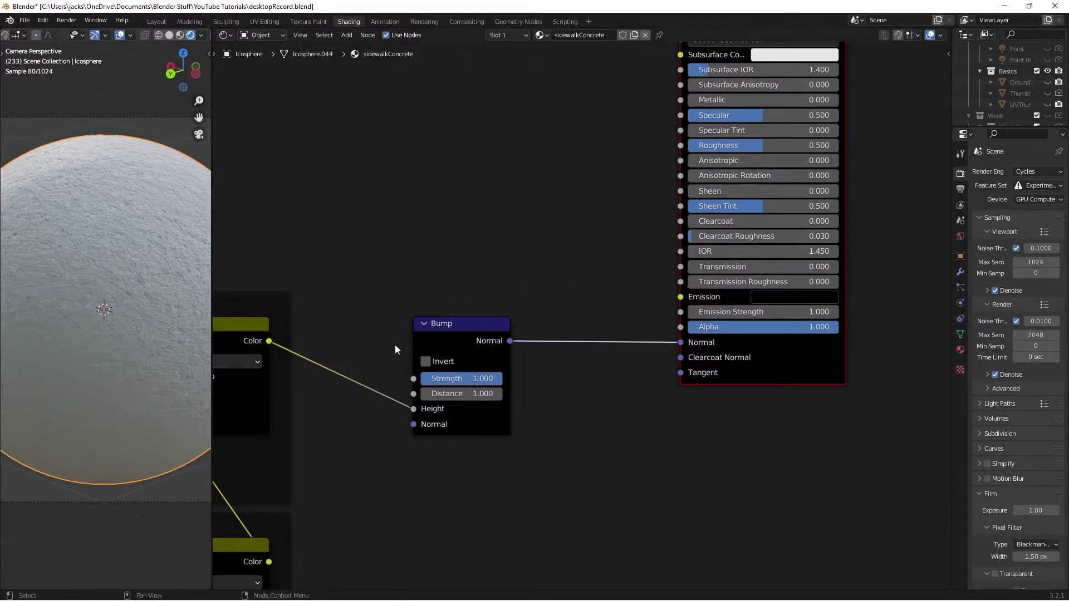
{"action": "left_click", "coordinate": [462, 378]}
{"action": "type", "text": "0.5"}
{"action": "key", "text": "Return"}
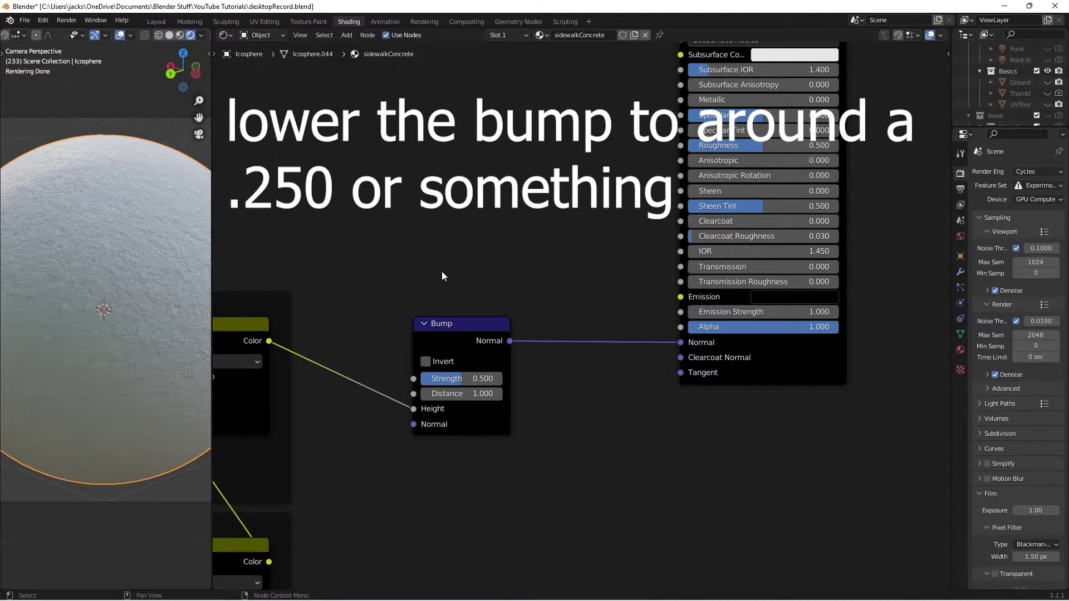
{"action": "key", "text": "ctrl+s"}
Add a Map Range node above the Bump node and connect the top frame's Mix Color to its Value
{"action": "middle_click_drag", "start_coordinate": [439, 192], "coordinate": [563, 291]}
{"action": "scroll", "coordinate": [563, 292], "scroll_direction": "down", "scroll_amount": 1}
{"action": "key", "text": "shift+a"}
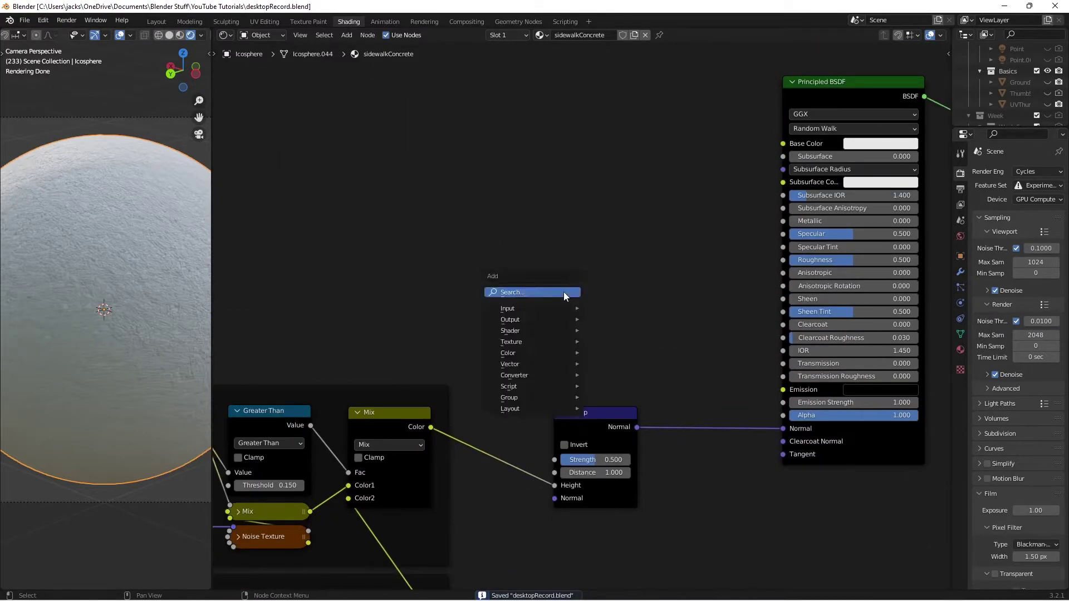
{"action": "left_click", "coordinate": [564, 292]}
{"action": "type", "text": "map"}
{"action": "key", "text": "Return"}
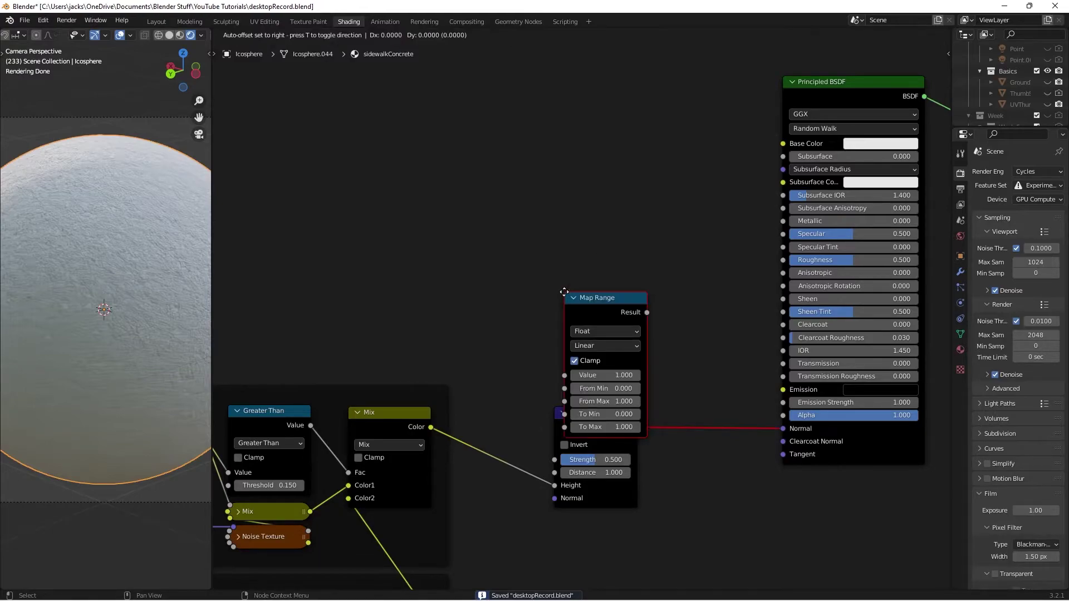
{"action": "left_click", "coordinate": [563, 213]}
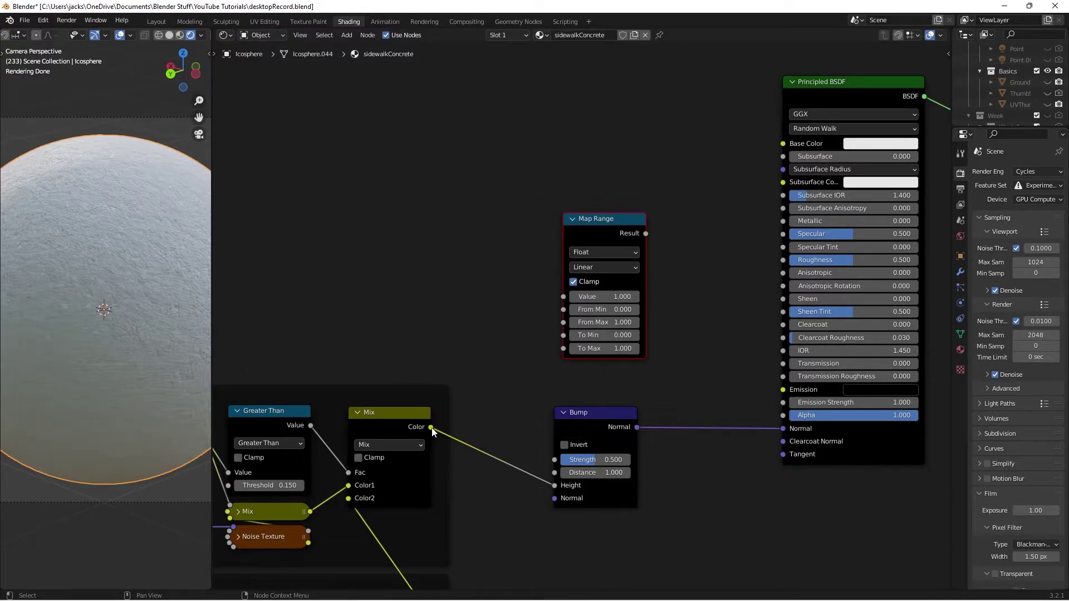
{"action": "left_click_drag", "start_coordinate": [432, 428], "coordinate": [563, 296]}
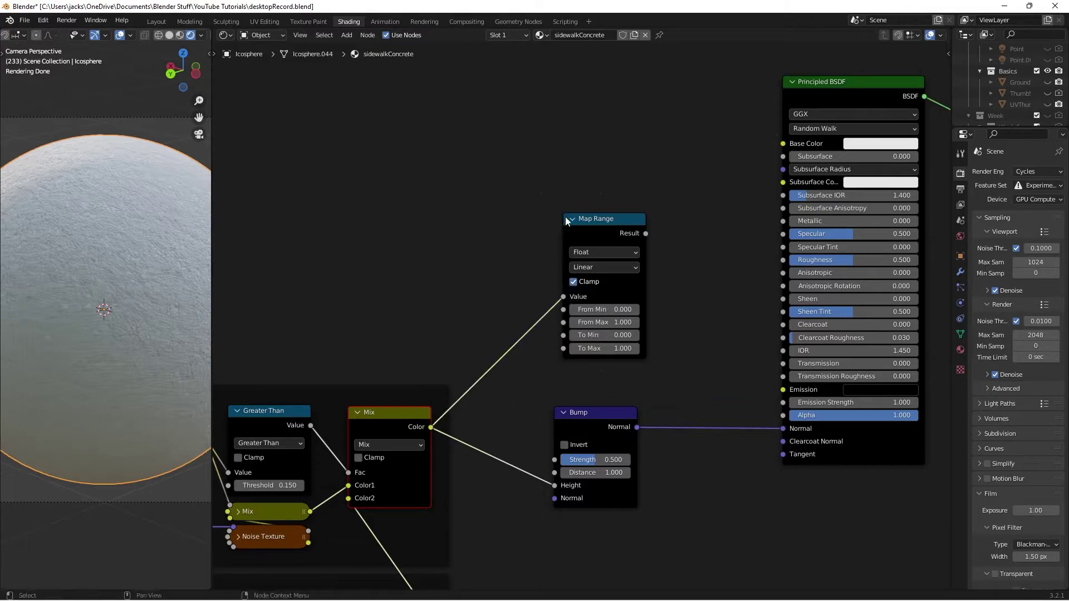
Preview the Map Range node and set its To Min to 0.6
{"action": "left_click_drag", "start_coordinate": [646, 233], "coordinate": [782, 156]}
{"action": "scroll", "coordinate": [676, 273], "scroll_direction": "up", "scroll_amount": 4}
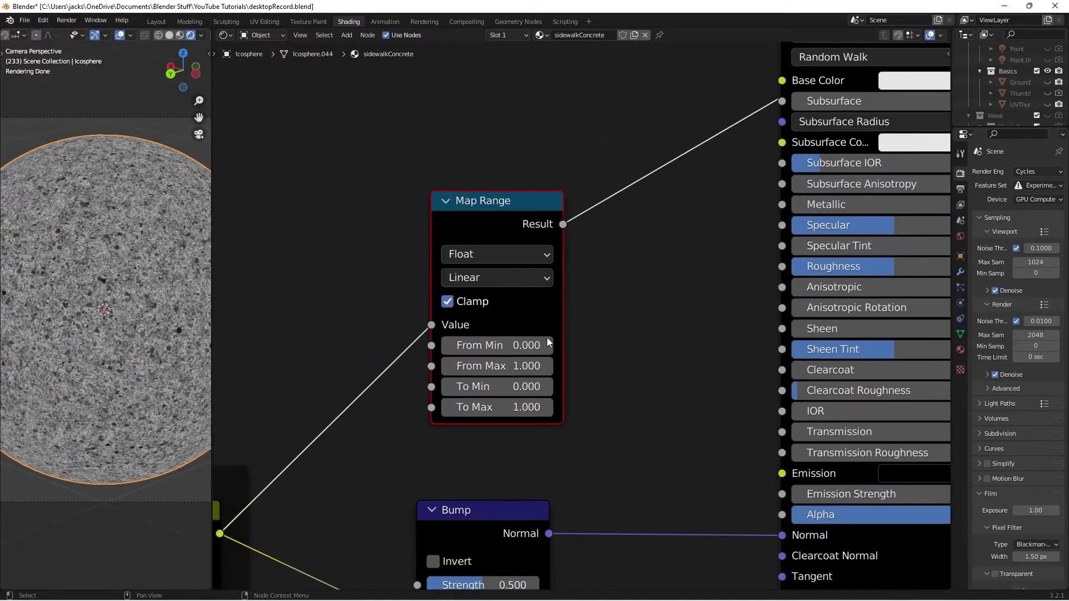
{"action": "left_click", "coordinate": [518, 386]}
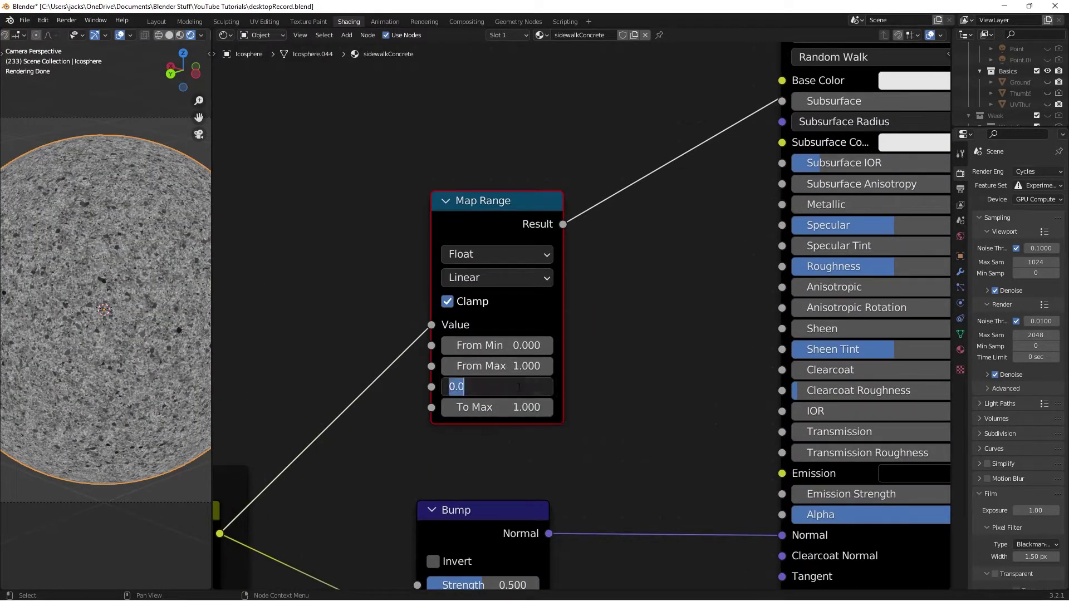
{"action": "type", "text": "0.6"}
{"action": "key", "text": "Return"}
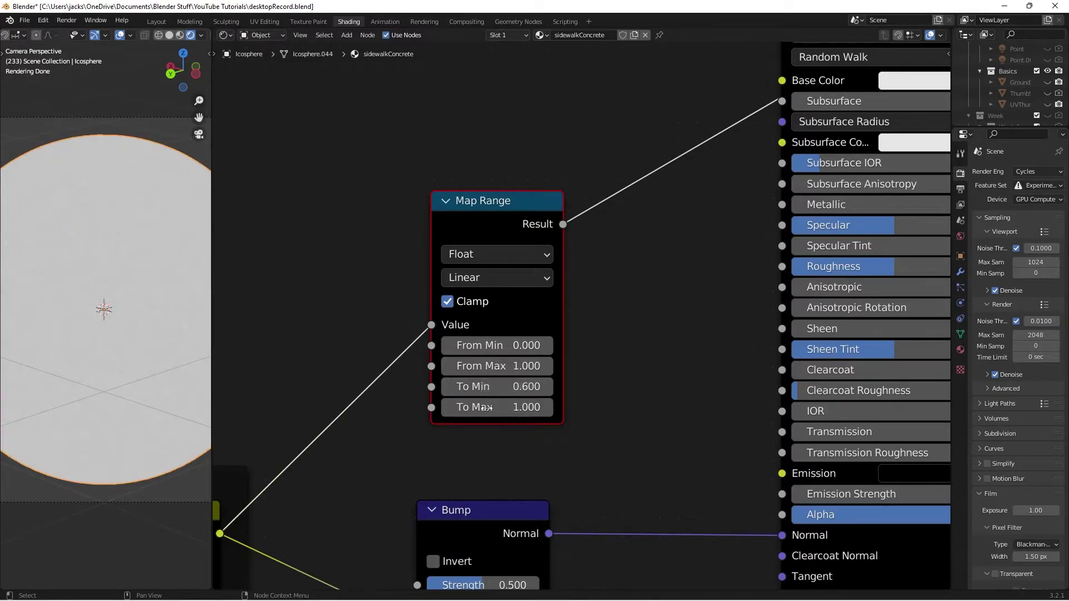
{"action": "left_click_drag", "start_coordinate": [492, 222], "coordinate": [496, 220]}
Connect the Map Range Result to the Principled BSDF's Roughness and preview the full shader
{"action": "left_click", "coordinate": [626, 263]}
{"action": "middle_click_drag", "start_coordinate": [652, 268], "coordinate": [546, 306]}
{"action": "scroll", "coordinate": [604, 281], "scroll_direction": "down", "scroll_amount": 2}
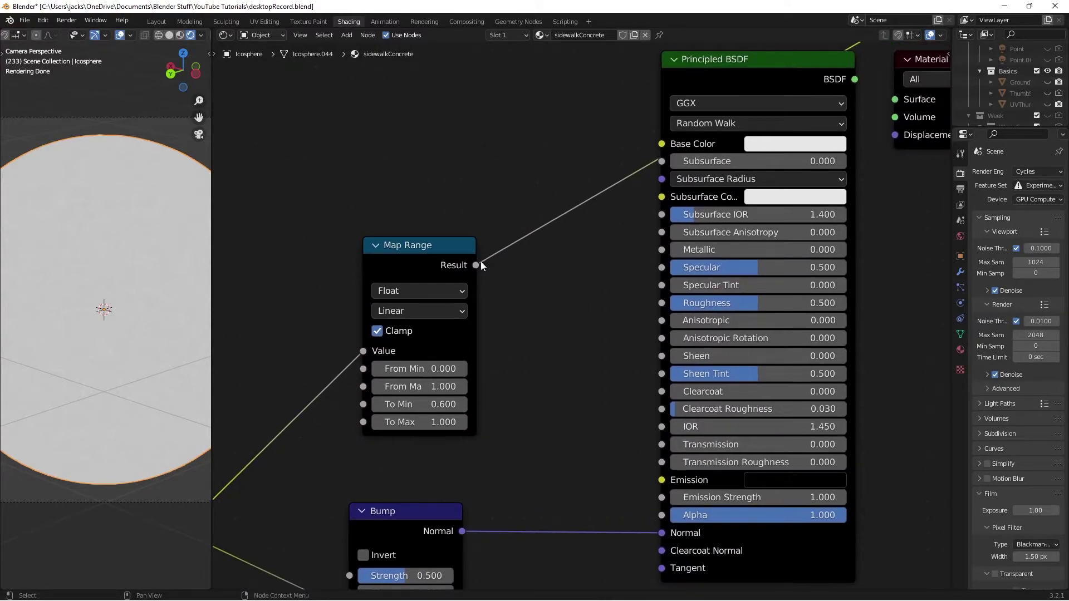
{"action": "left_click_drag", "start_coordinate": [479, 265], "coordinate": [674, 302]}
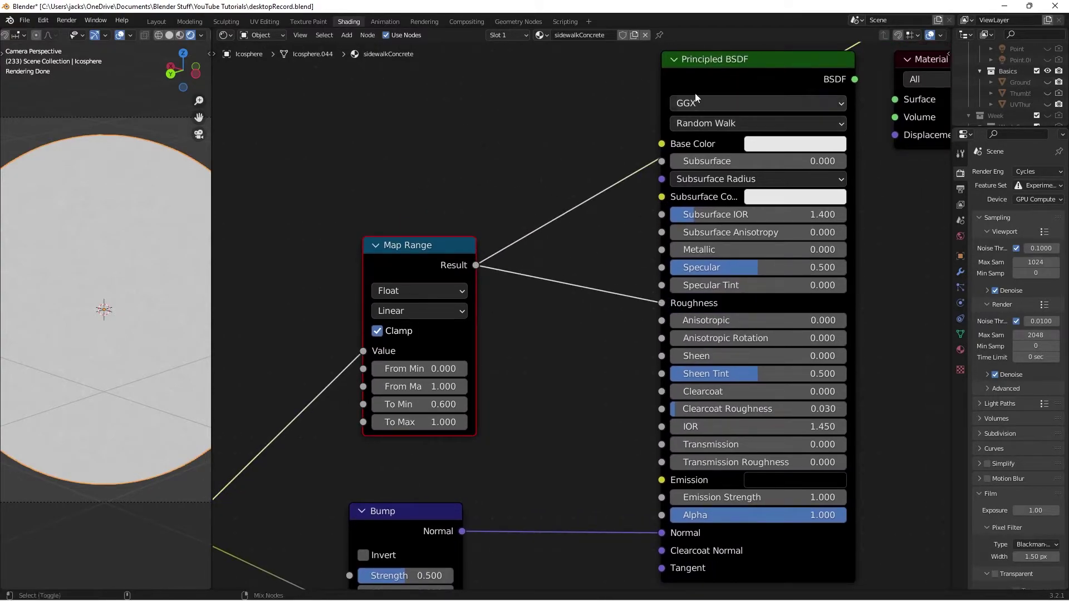
{"action": "left_click", "coordinate": [703, 65], "text": "ctrl+shift"}
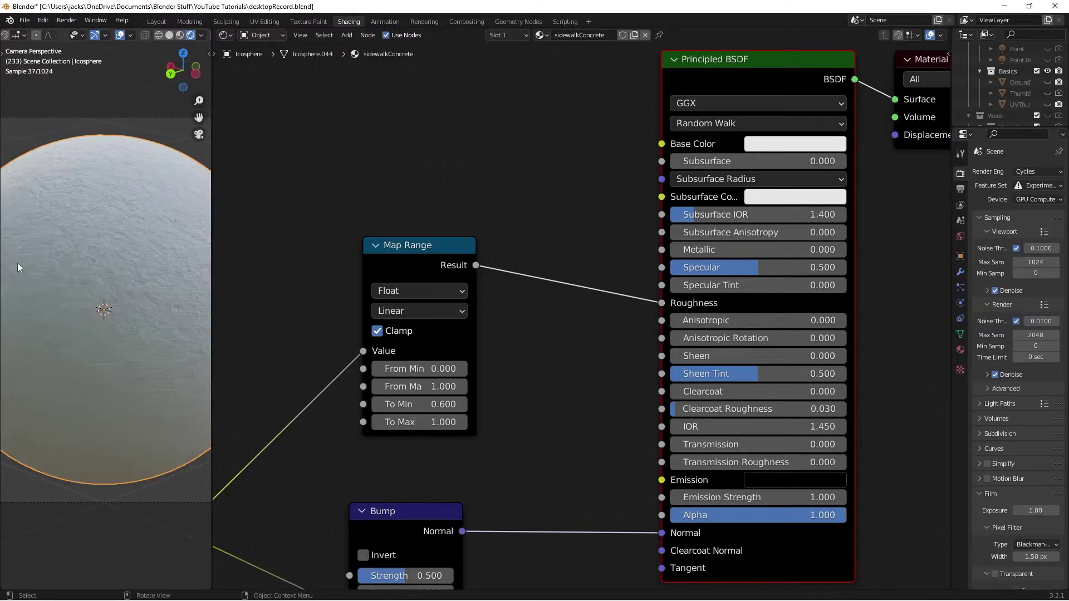
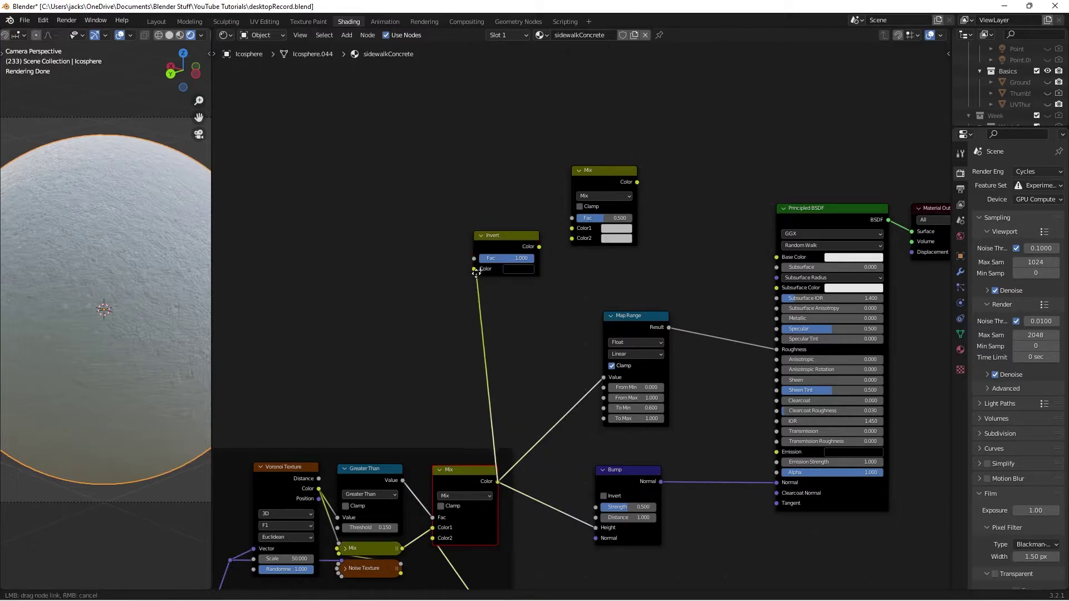
Connect the Invert node's Color to the Mix node's Fac and preview the Mix node
{"action": "left_click_drag", "start_coordinate": [539, 247], "coordinate": [571, 218]}
{"action": "left_click", "coordinate": [612, 183], "text": "ctrl+shift"}
{"action": "scroll", "coordinate": [703, 262], "scroll_direction": "up", "scroll_amount": 2}
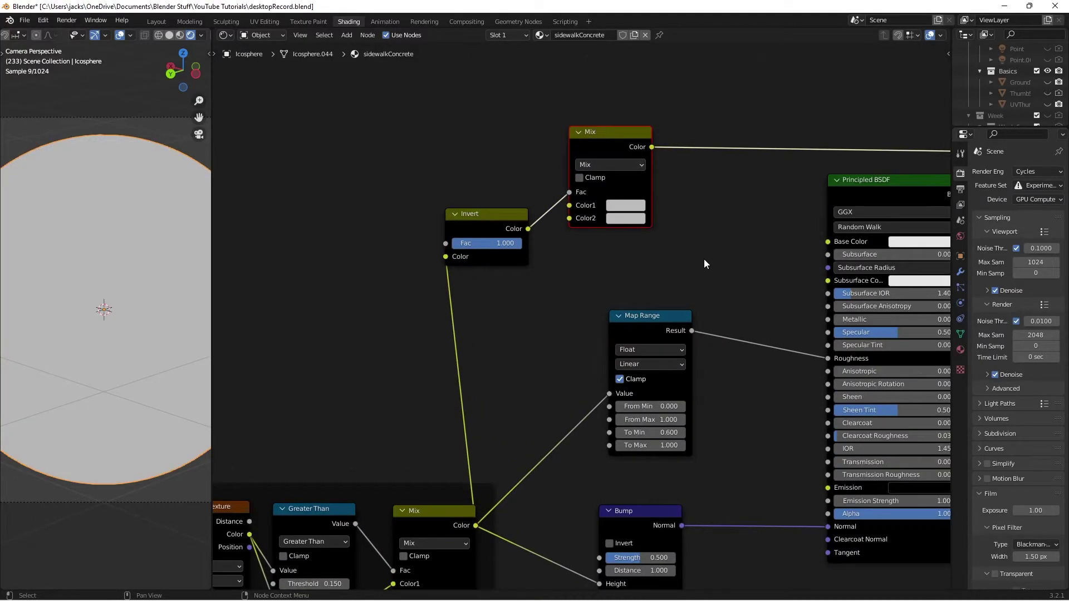
{"action": "scroll", "coordinate": [623, 333], "scroll_direction": "up", "scroll_amount": 2}
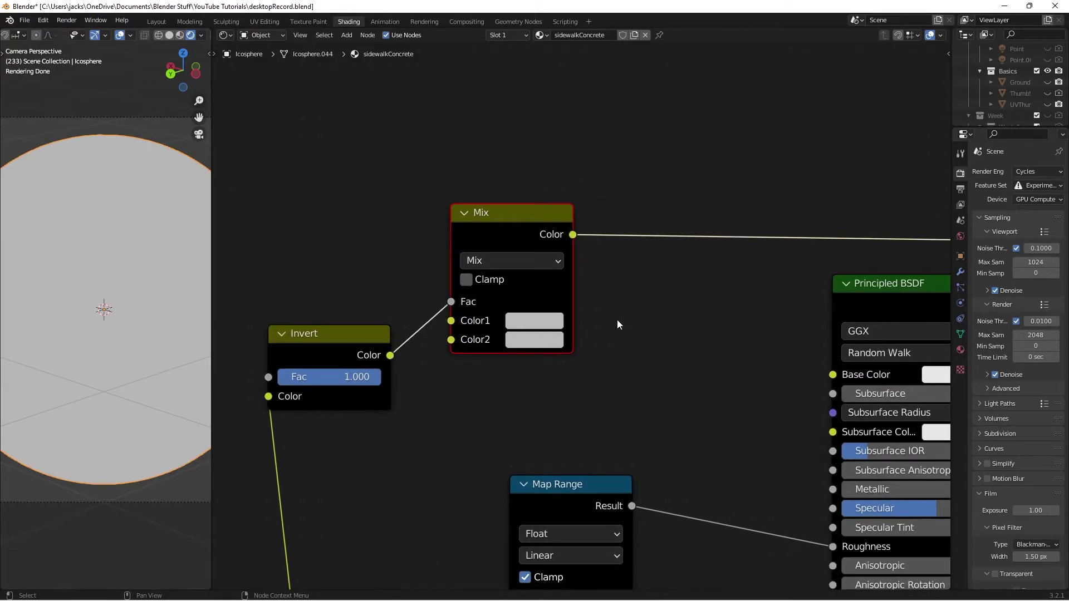
Set the Mix node's Color1 to hex F0E8D8
{"action": "left_click", "coordinate": [542, 322]}
{"action": "left_click", "coordinate": [623, 216]}
{"action": "left_click", "coordinate": [598, 245]}
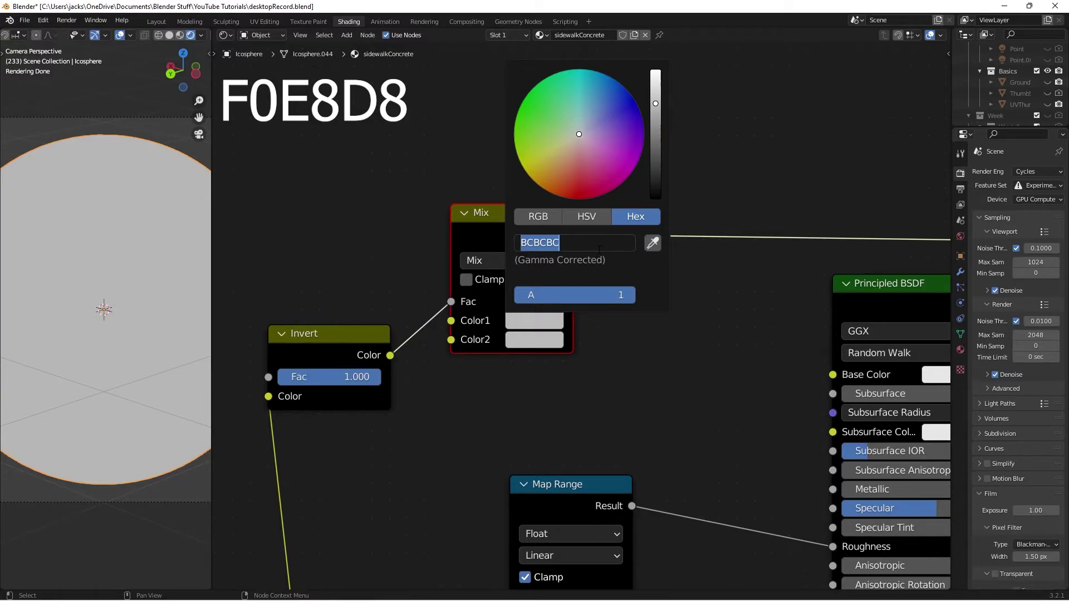
{"action": "type", "text": "F0E8"}
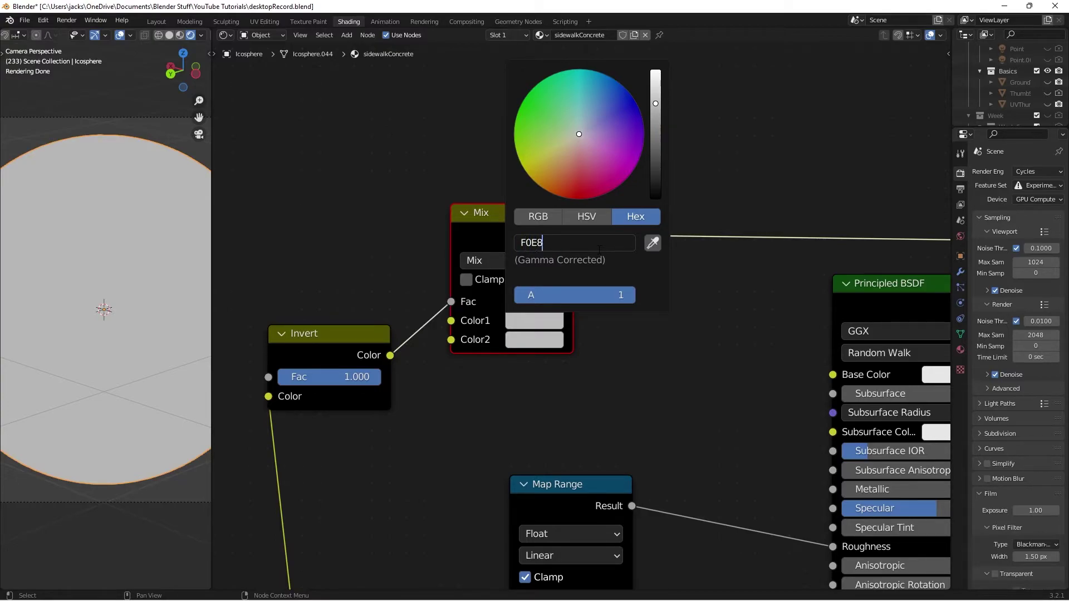
{"action": "type", "text": "D8"}
{"action": "key", "text": "Return"}
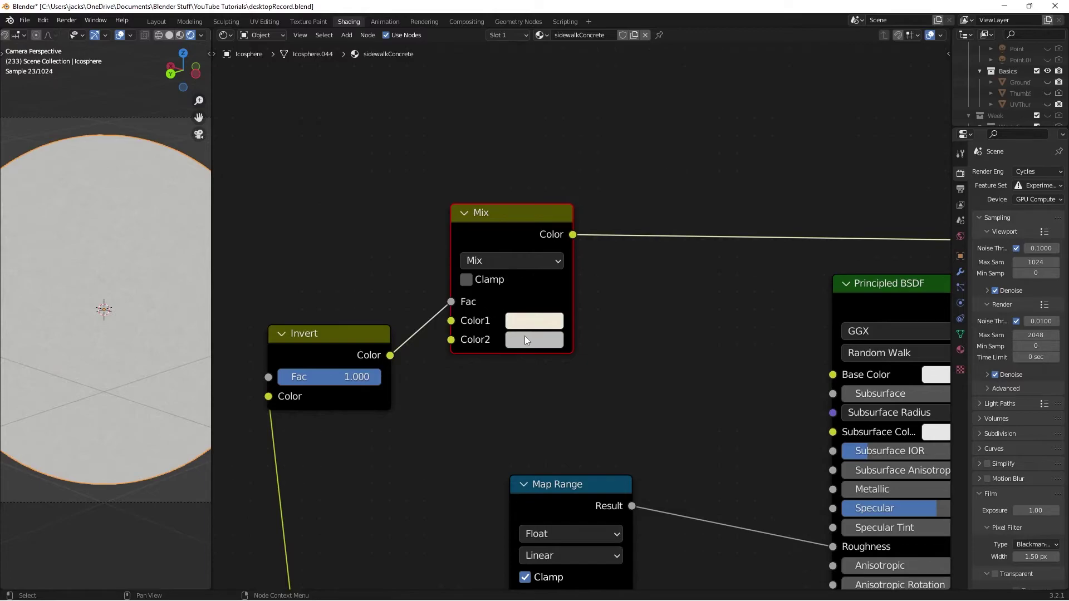
Set the Mix node's Color2 to hex 554E42 and save the file
{"action": "left_click", "coordinate": [533, 336]}
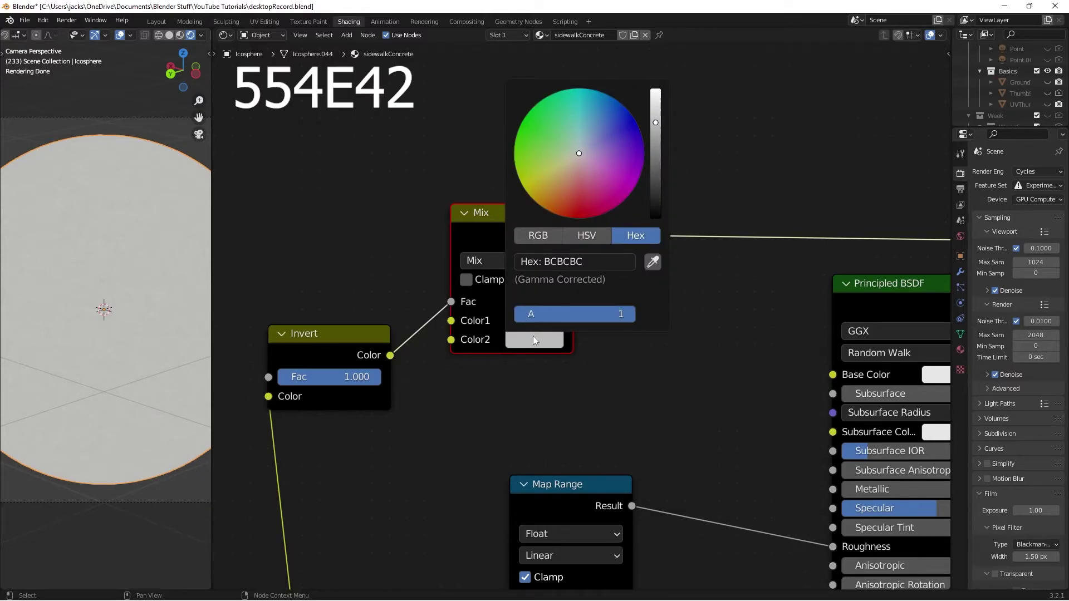
{"action": "left_click", "coordinate": [600, 266]}
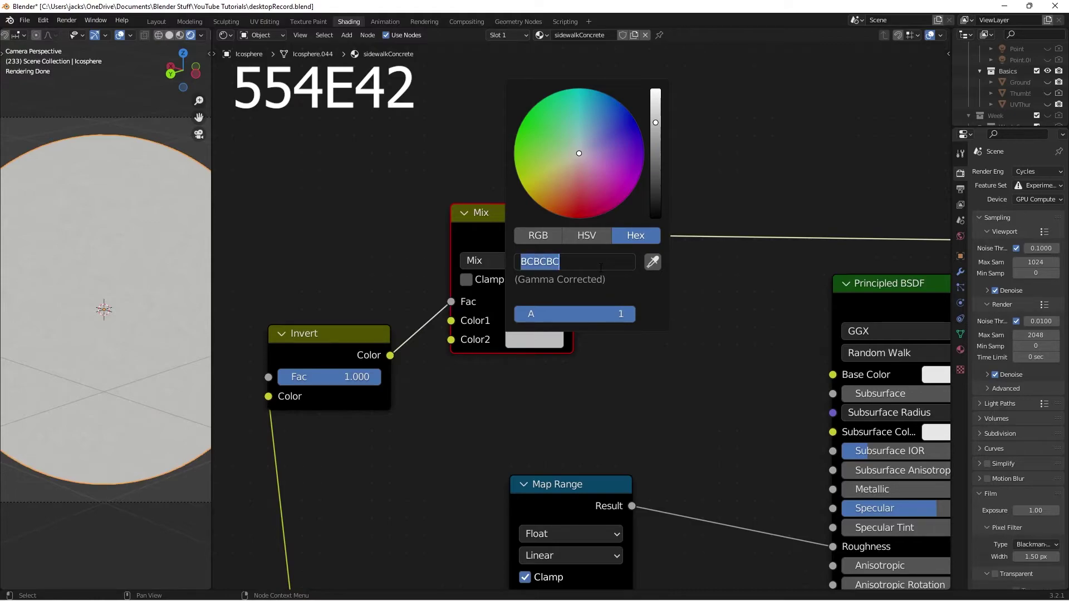
{"action": "type", "text": "554E42"}
{"action": "key", "text": "Return"}
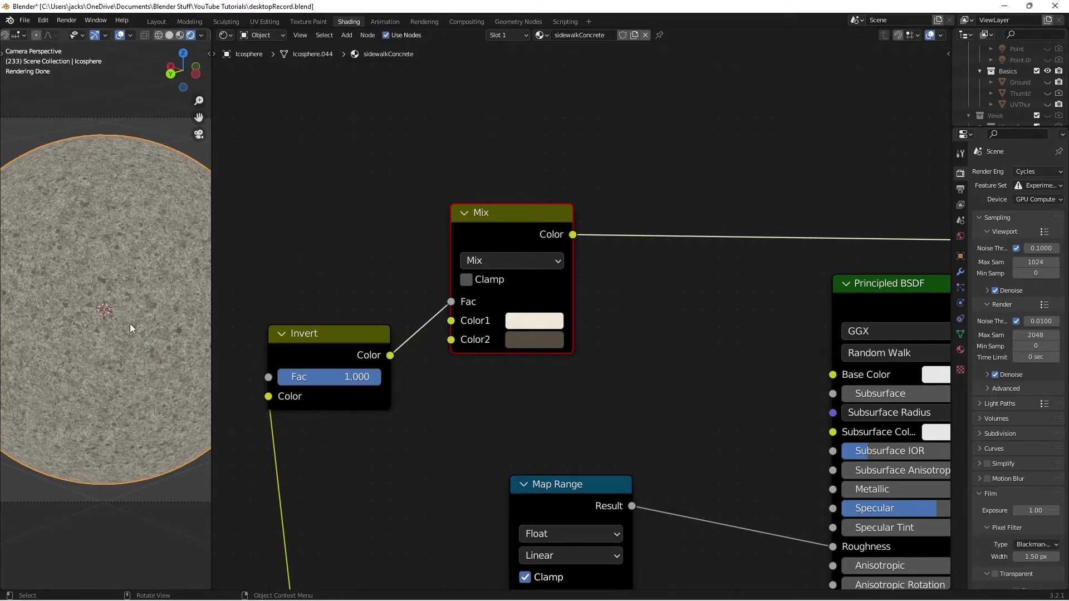
{"action": "key", "text": "ctrl+s"}
Insert a Hue Saturation Value node between the Mix node and the Viewer, placed close beside the Mix node
{"action": "scroll", "coordinate": [519, 382], "scroll_direction": "down", "scroll_amount": 1}
{"action": "left_click", "coordinate": [642, 386]}
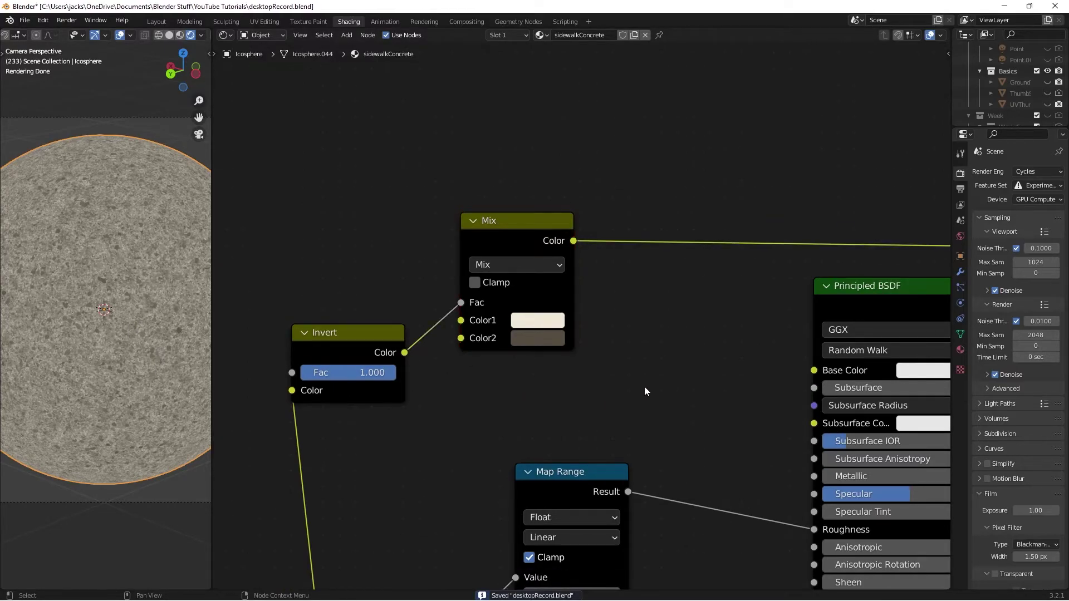
{"action": "scroll", "coordinate": [645, 385], "scroll_direction": "down", "scroll_amount": 4}
{"action": "middle_click_drag", "start_coordinate": [672, 377], "coordinate": [622, 336]}
{"action": "key", "text": "shift+a"}
{"action": "type", "text": "s"}
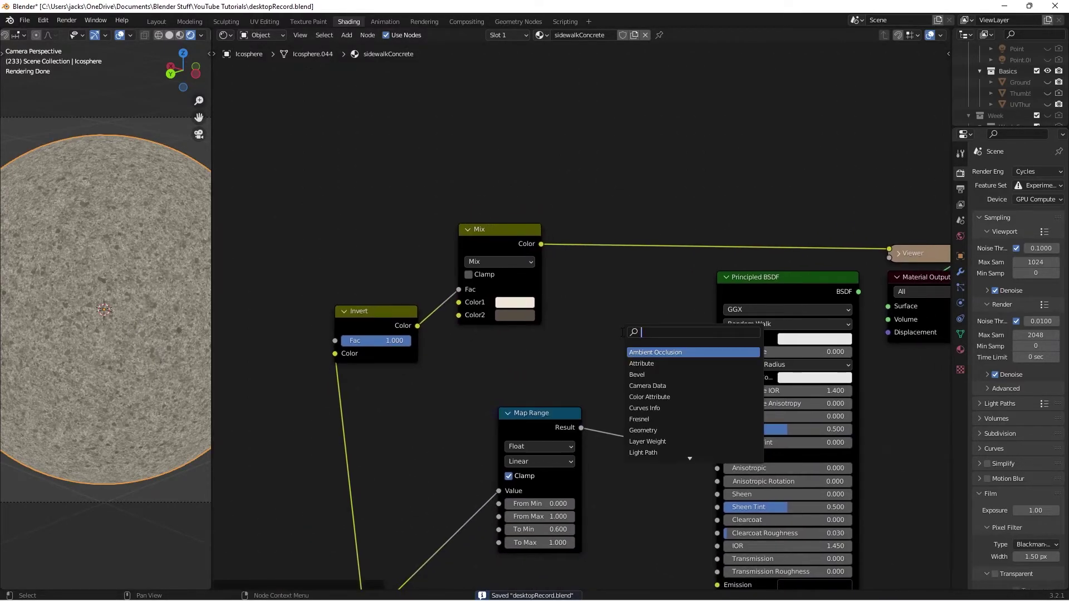
{"action": "type", "text": "hue"}
{"action": "key", "text": "Return"}
{"action": "left_click", "coordinate": [601, 252]}
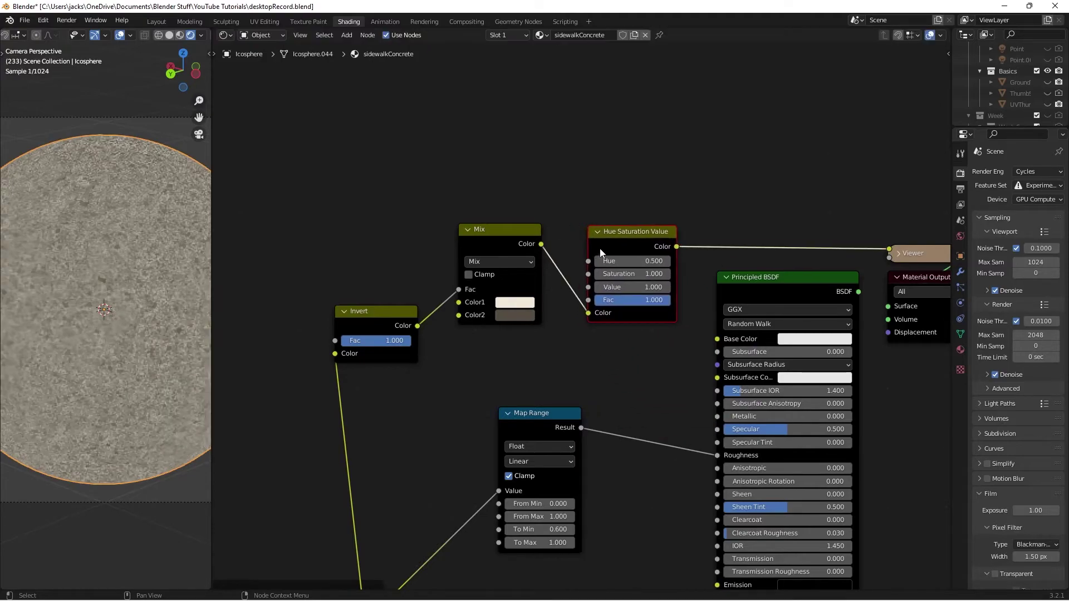
{"action": "left_click_drag", "start_coordinate": [600, 240], "coordinate": [570, 236]}
{"action": "left_click", "coordinate": [570, 197]}
Move the Invert, Mix and Hue Saturation Value nodes together away from the Principled BSDF to make room
{"action": "left_click_drag", "start_coordinate": [342, 218], "coordinate": [623, 373]}
{"action": "key", "text": "g"}
{"action": "left_click", "coordinate": [513, 333]}
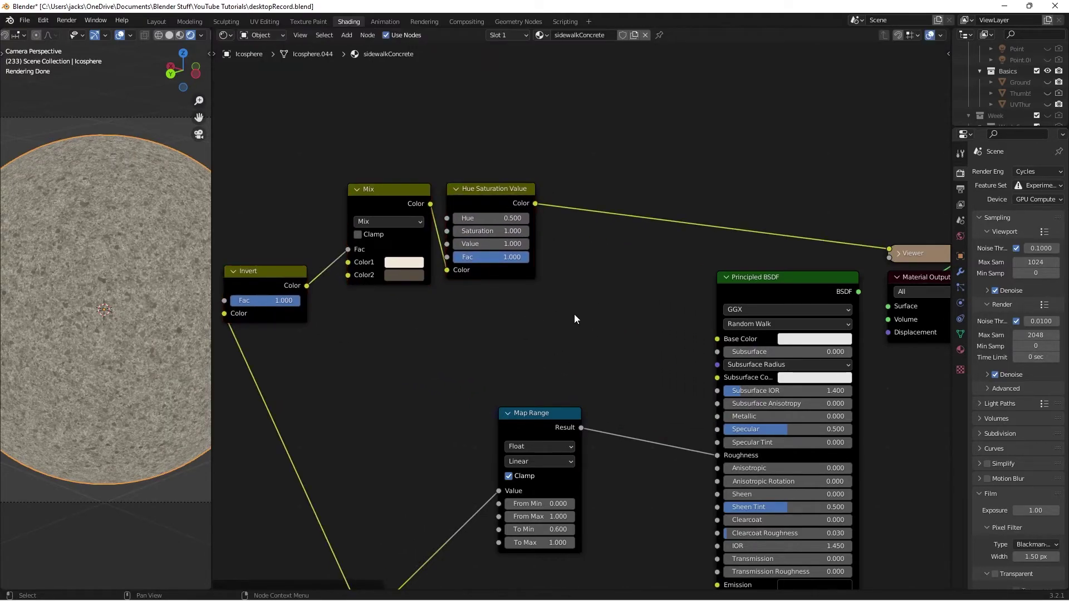
Insert a Bright/Contrast node between the Hue Saturation Value node and the Viewer, and save the file
{"action": "key", "text": "shift+a"}
{"action": "left_click", "coordinate": [575, 319]}
{"action": "type", "text": "bri"}
{"action": "key", "text": "Return"}
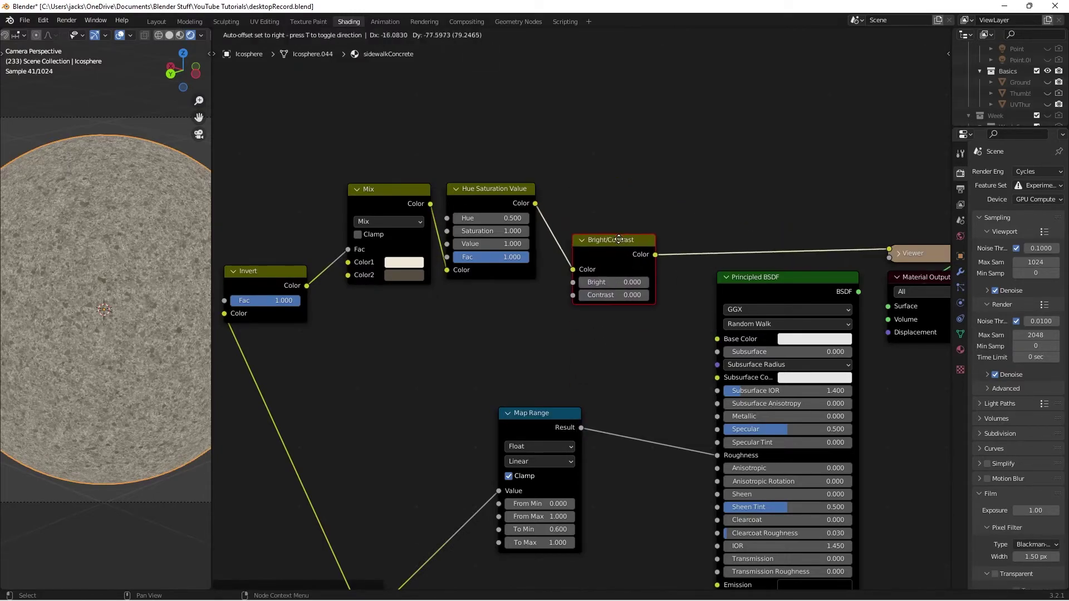
{"action": "left_click", "coordinate": [622, 282]}
{"action": "middle_click_drag", "start_coordinate": [662, 284], "coordinate": [607, 256]}
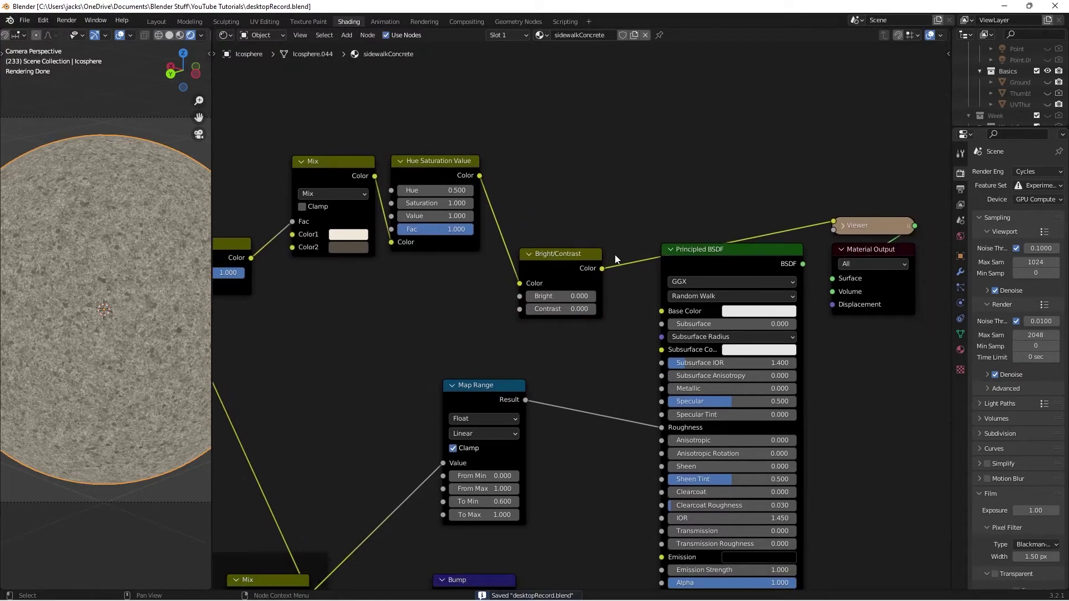
{"action": "key", "text": "ctrl+s"}
Connect the Bright/Contrast Color to the Principled BSDF's Base Color and preview the full shader on the sphere
{"action": "left_click_drag", "start_coordinate": [602, 270], "coordinate": [663, 310]}
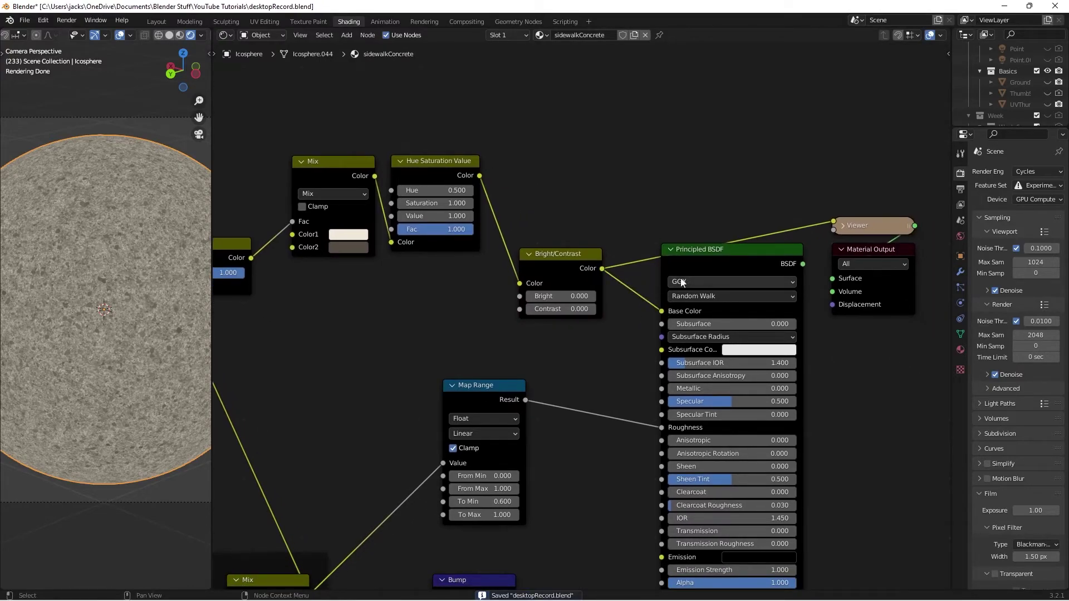
{"action": "left_click", "coordinate": [700, 252], "text": "ctrl+shift"}
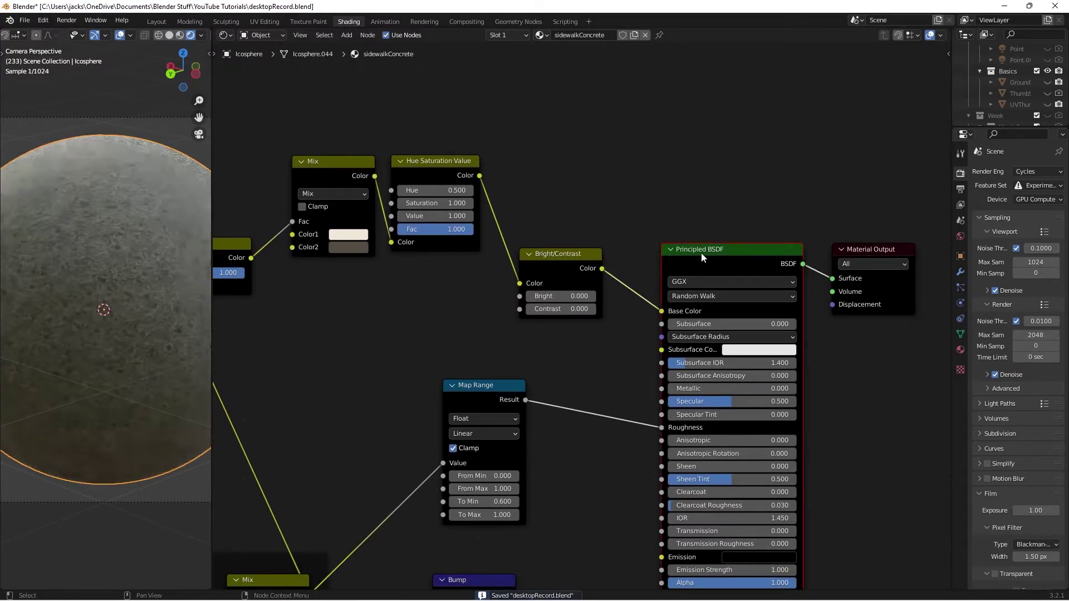
{"action": "middle_click_drag", "start_coordinate": [432, 307], "coordinate": [481, 344]}
{"action": "scroll", "coordinate": [481, 344], "scroll_direction": "up", "scroll_amount": 4}
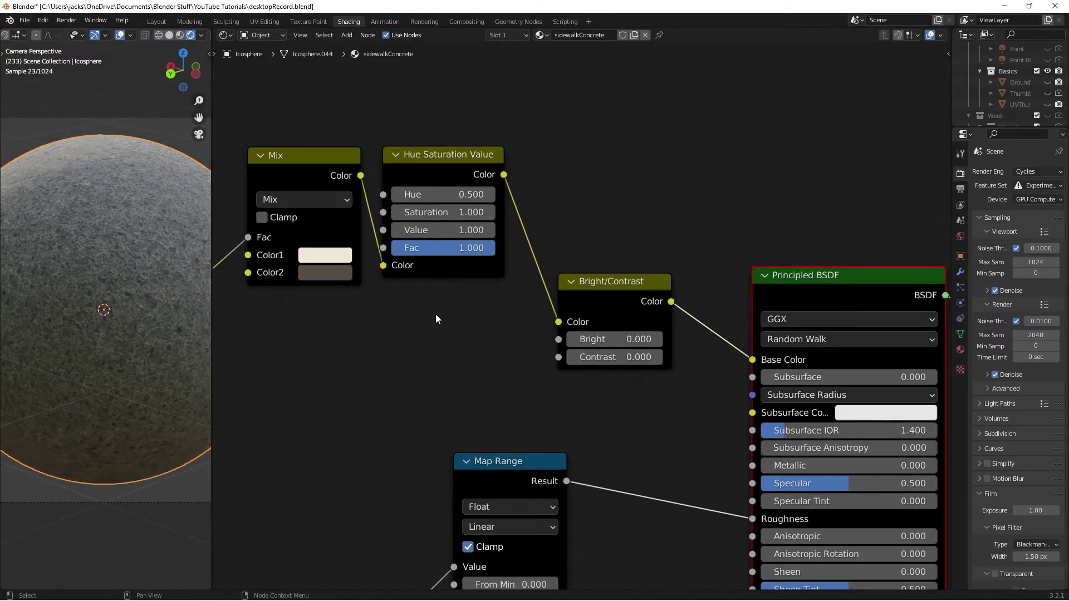
{"action": "middle_click_drag", "start_coordinate": [435, 314], "coordinate": [472, 363]}
{"action": "scroll", "coordinate": [472, 362], "scroll_direction": "up", "scroll_amount": 2}
{"action": "scroll", "coordinate": [472, 363], "scroll_direction": "up", "scroll_amount": 2}
{"action": "scroll", "coordinate": [154, 307], "scroll_direction": "down", "scroll_amount": 2}
{"action": "middle_click_drag", "start_coordinate": [156, 307], "coordinate": [133, 310]}
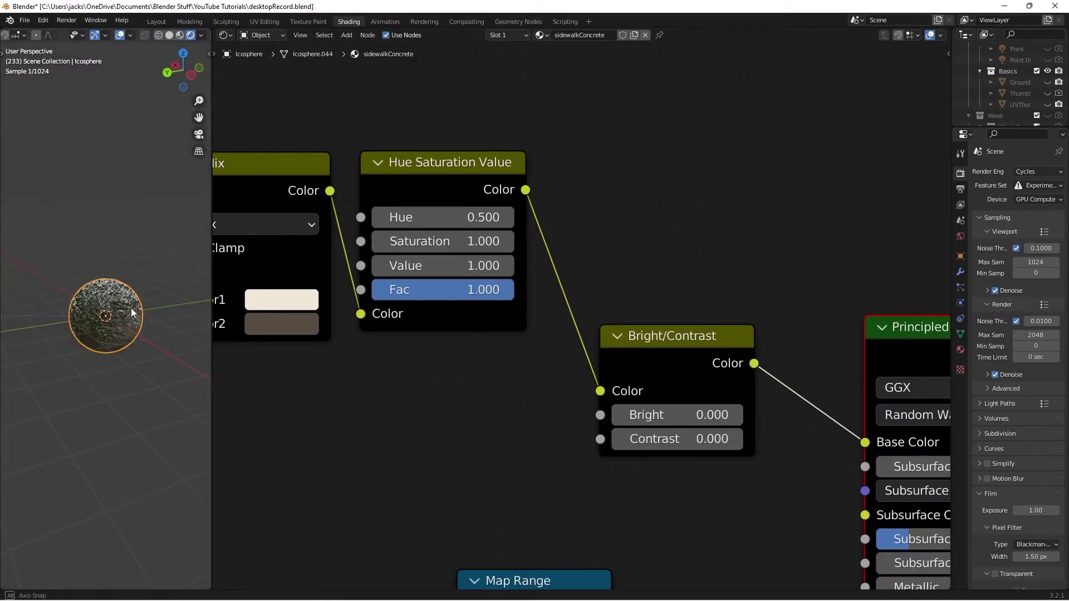
{"action": "scroll", "coordinate": [131, 309], "scroll_direction": "up", "scroll_amount": 3}
{"action": "scroll", "coordinate": [132, 308], "scroll_direction": "up", "scroll_amount": 3}
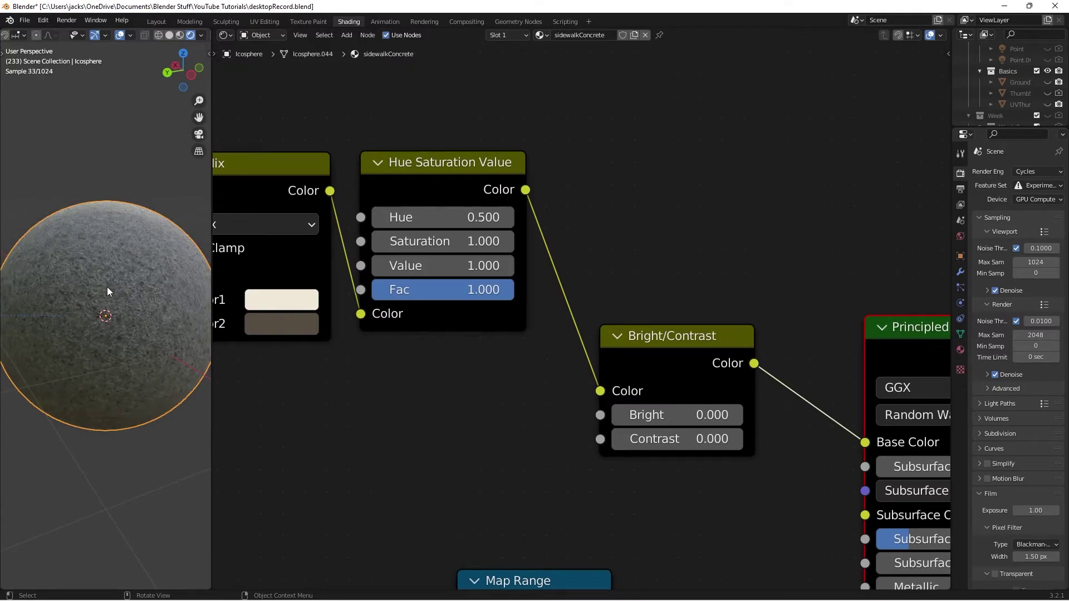
{"action": "scroll", "coordinate": [114, 344], "scroll_direction": "up", "scroll_amount": 1}
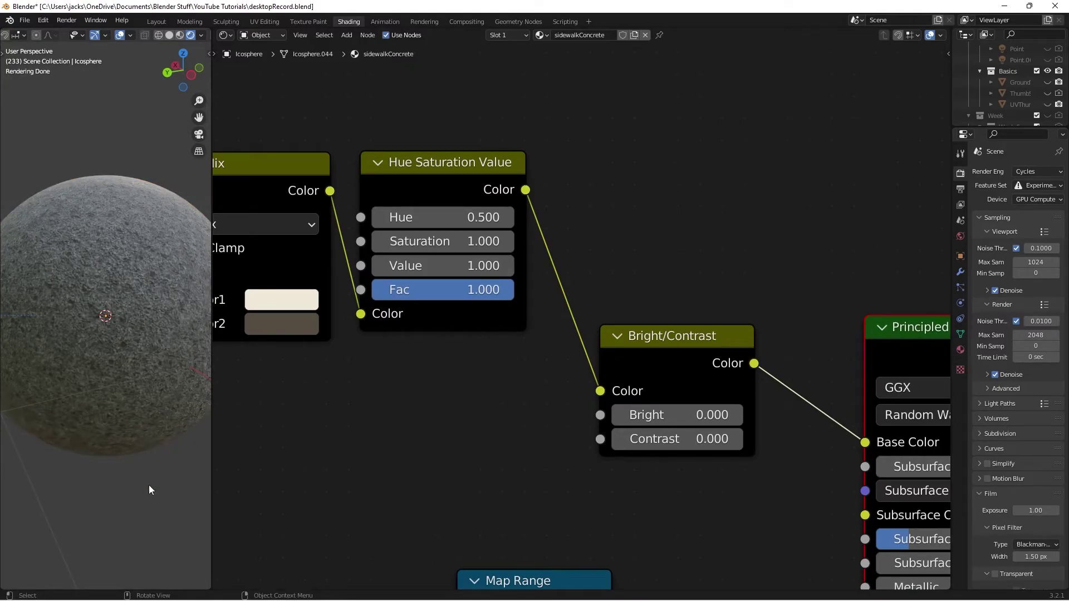
Set the Hue Saturation Value node's Value to 2 and its Saturation to 0.7
{"action": "left_click", "coordinate": [480, 266]}
{"action": "type", "text": "2"}
{"action": "key", "text": "Return"}
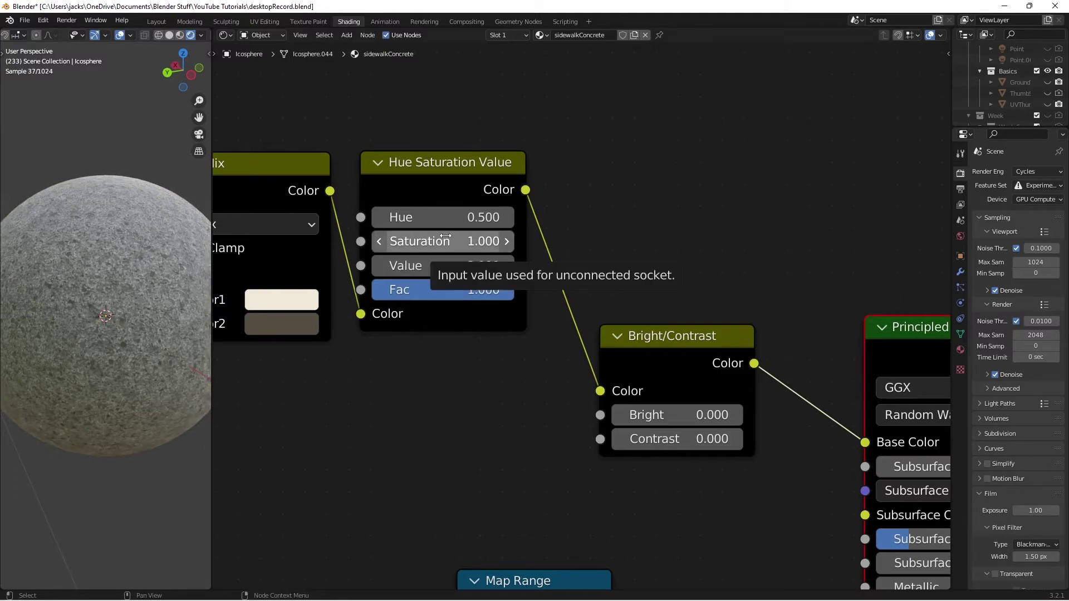
{"action": "left_click_drag", "start_coordinate": [392, 238], "coordinate": [377, 234]}
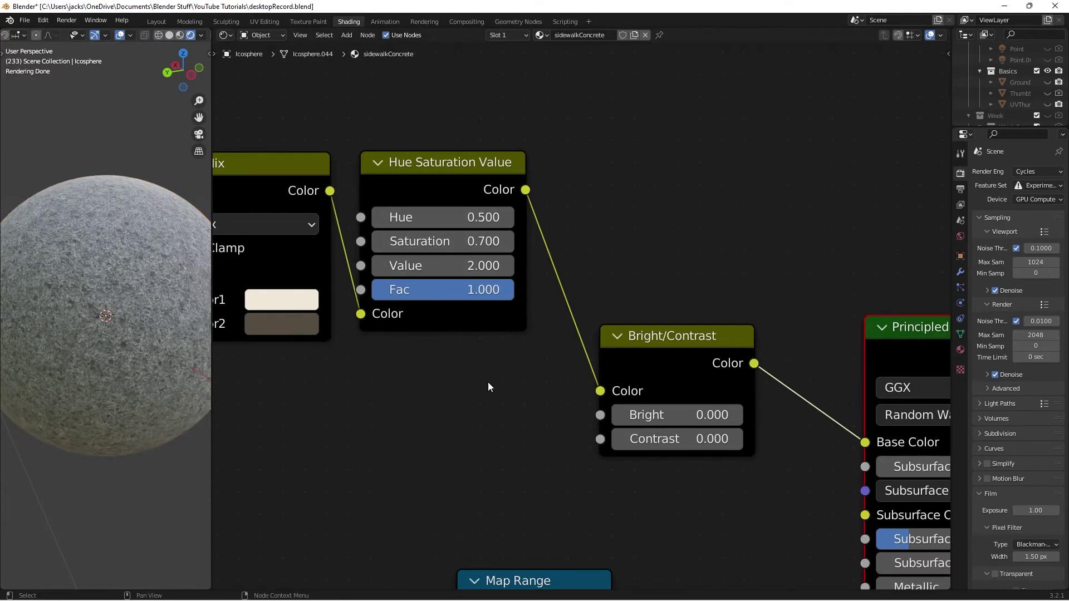
Try a Bright value of 0.05 on the Bright/Contrast node and reset it to 0
{"action": "middle_click_drag", "start_coordinate": [606, 388], "coordinate": [453, 353]}
{"action": "scroll", "coordinate": [582, 334], "scroll_direction": "up", "scroll_amount": 2}
{"action": "left_click", "coordinate": [547, 390]}
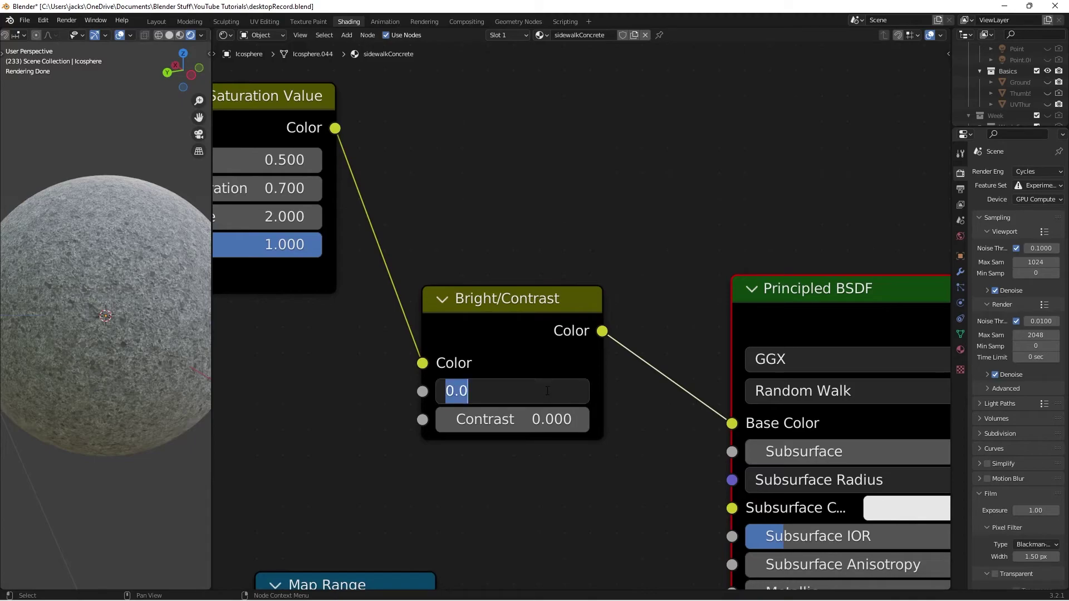
{"action": "type", "text": ".05"}
{"action": "key", "text": "Return"}
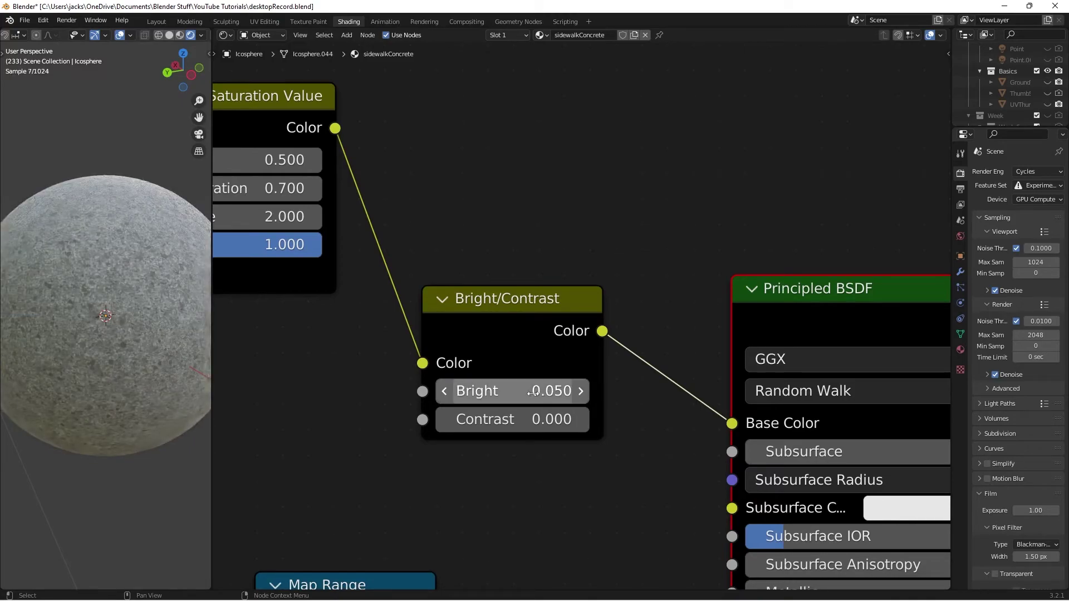
{"action": "left_click", "coordinate": [532, 393]}
{"action": "type", "text": "0"}
{"action": "key", "text": "Return"}
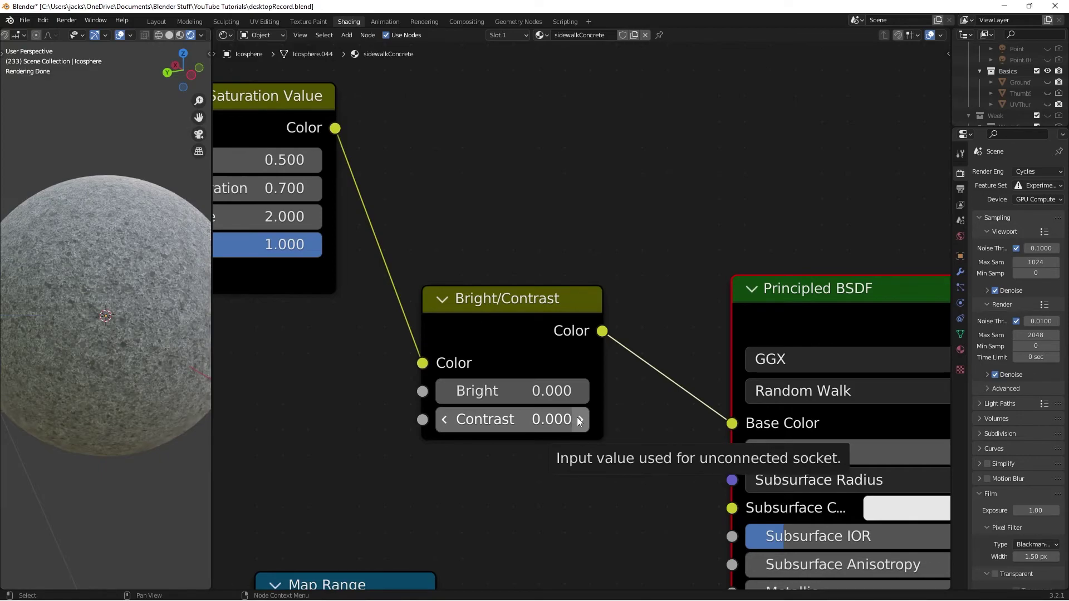
Try Contrast values of 0.4, 0.7 and 2 on the Bright/Contrast node
{"action": "left_click", "coordinate": [579, 419]}
{"action": "left_click", "coordinate": [579, 420]}
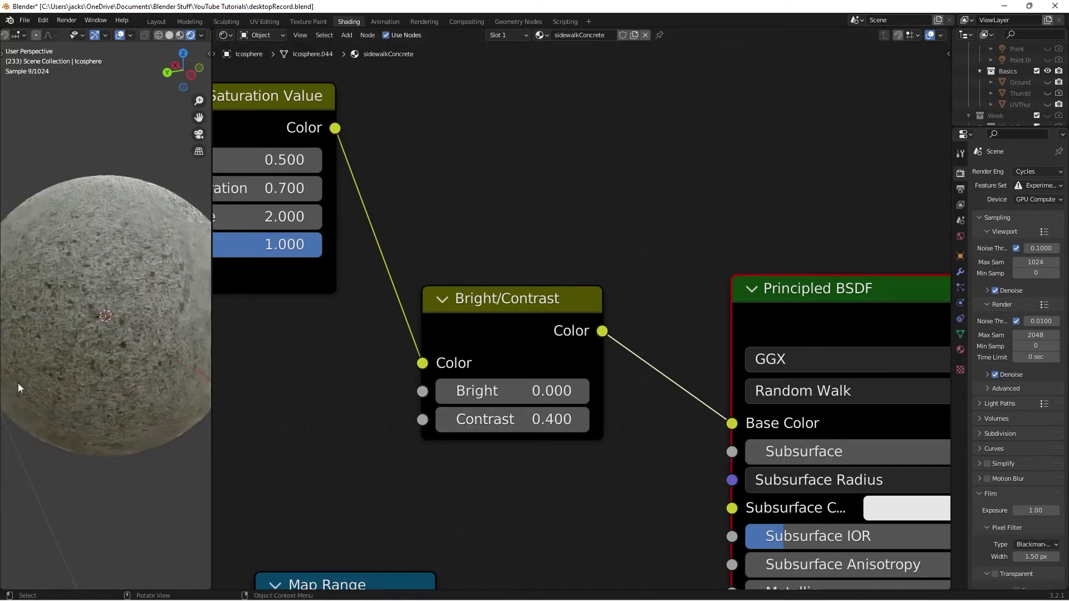
{"action": "left_click", "coordinate": [113, 297]}
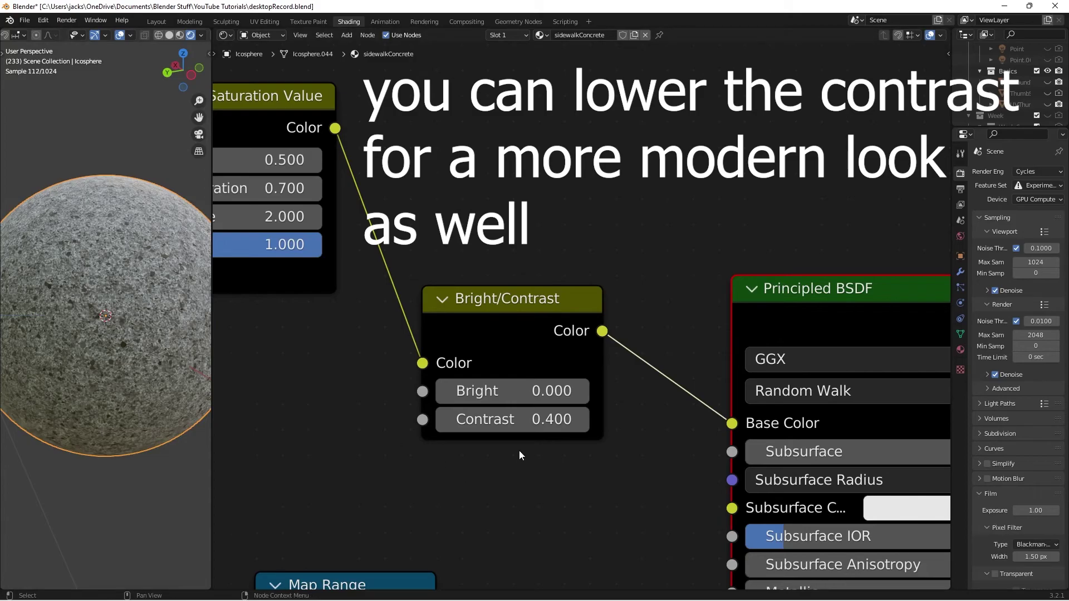
{"action": "left_click", "coordinate": [499, 419]}
{"action": "key", "text": "BackSpace"}
{"action": "type", "text": "0.7"}
{"action": "key", "text": "Return"}
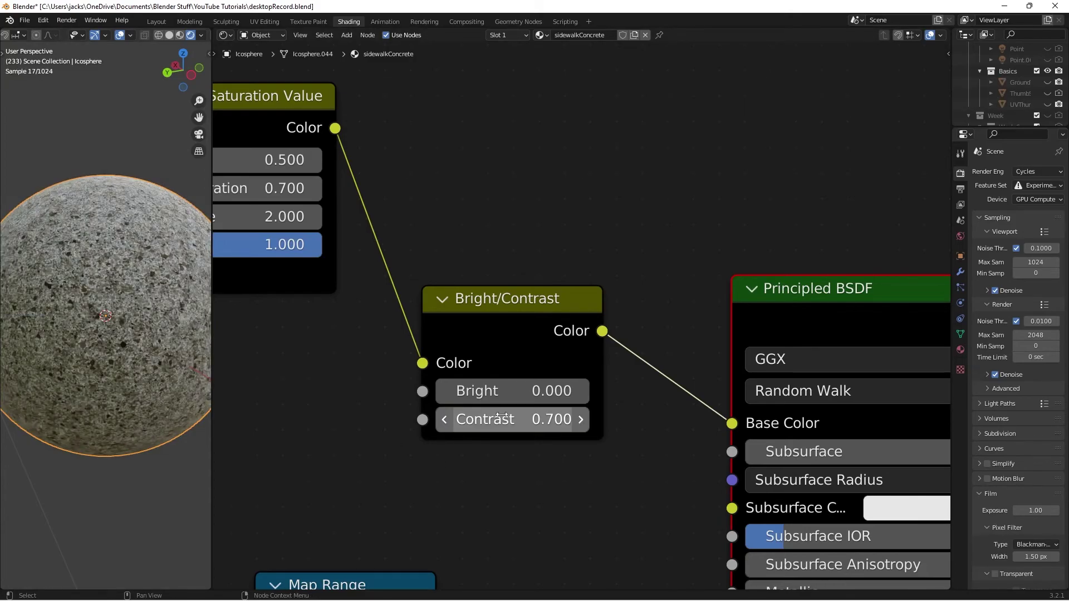
{"action": "left_click", "coordinate": [564, 416]}
{"action": "type", "text": "2"}
{"action": "key", "text": "Return"}
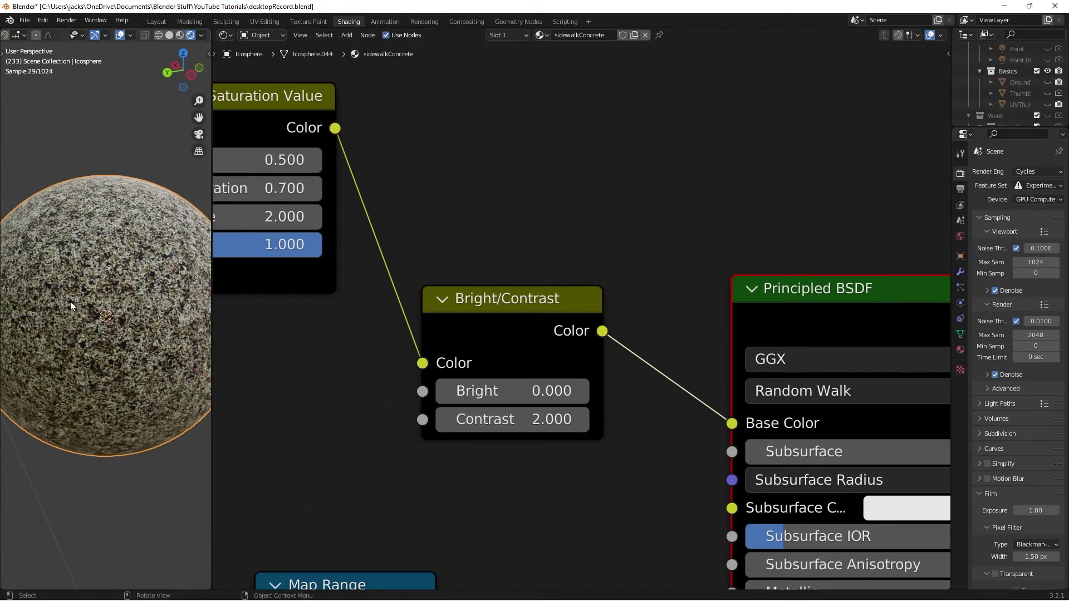
Set the Bright/Contrast node's Contrast to 0.2, lower it to 0.1, and save the file
{"action": "left_click", "coordinate": [479, 423]}
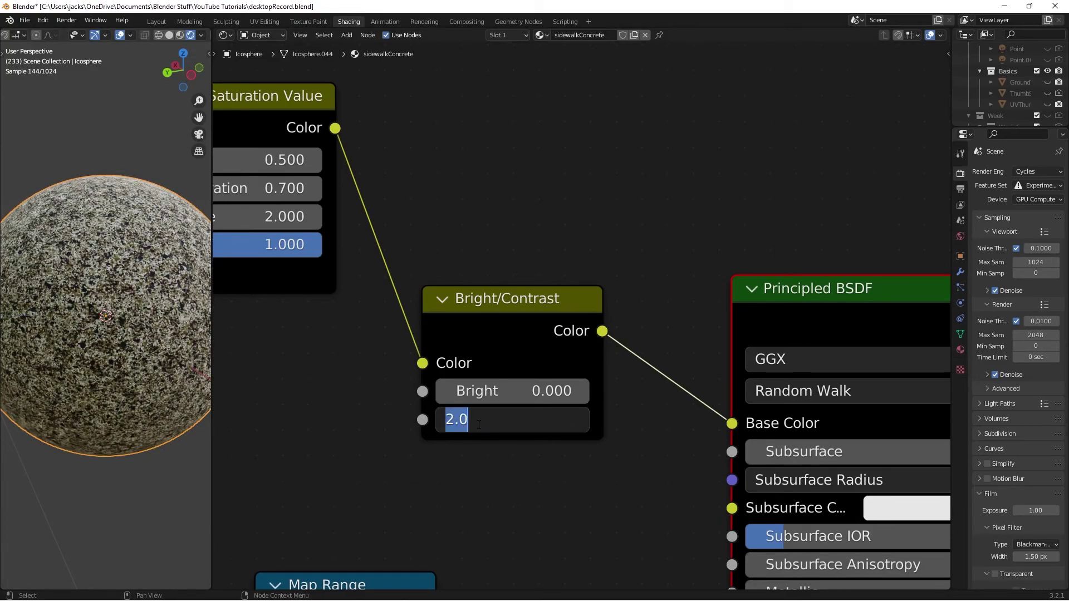
{"action": "type", "text": ".2"}
{"action": "key", "text": "Return"}
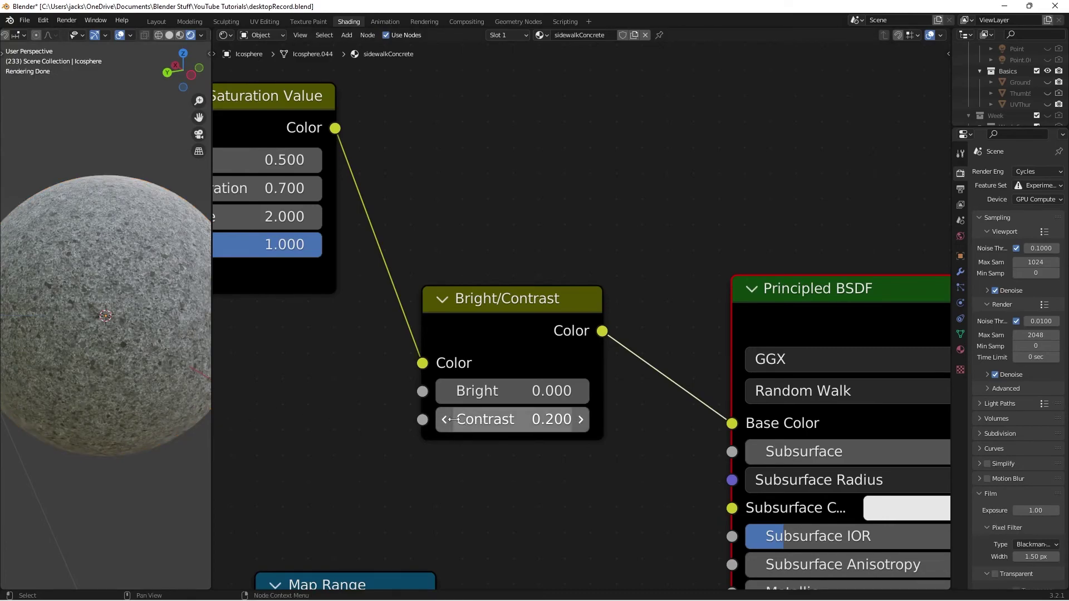
{"action": "left_click", "coordinate": [438, 419]}
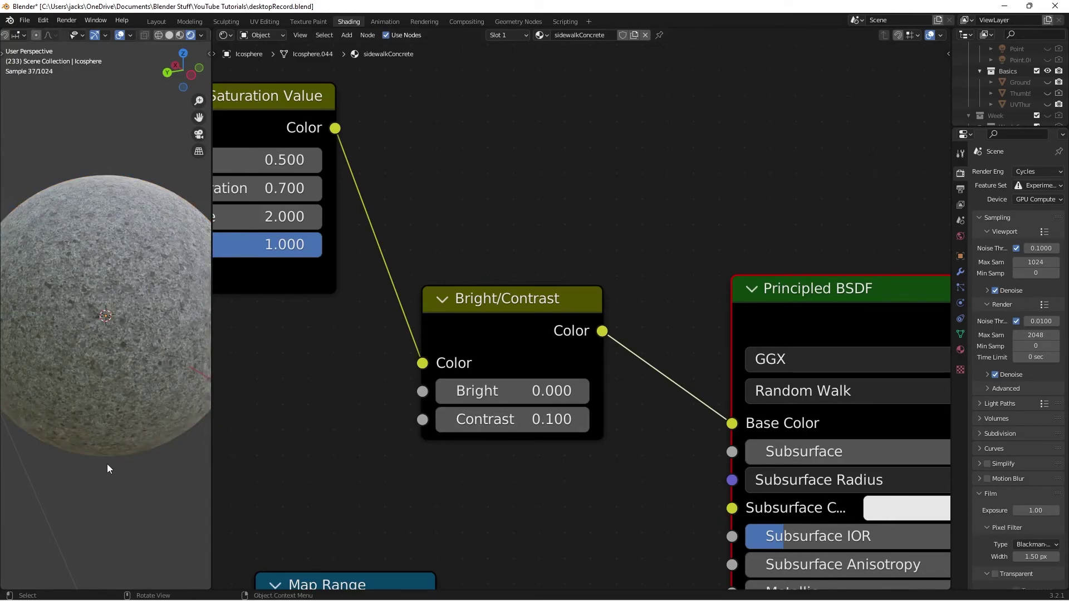
{"action": "middle_click_drag", "start_coordinate": [568, 227], "coordinate": [626, 217]}
{"action": "scroll", "coordinate": [613, 206], "scroll_direction": "down", "scroll_amount": 4}
{"action": "key", "text": "ctrl+s"}
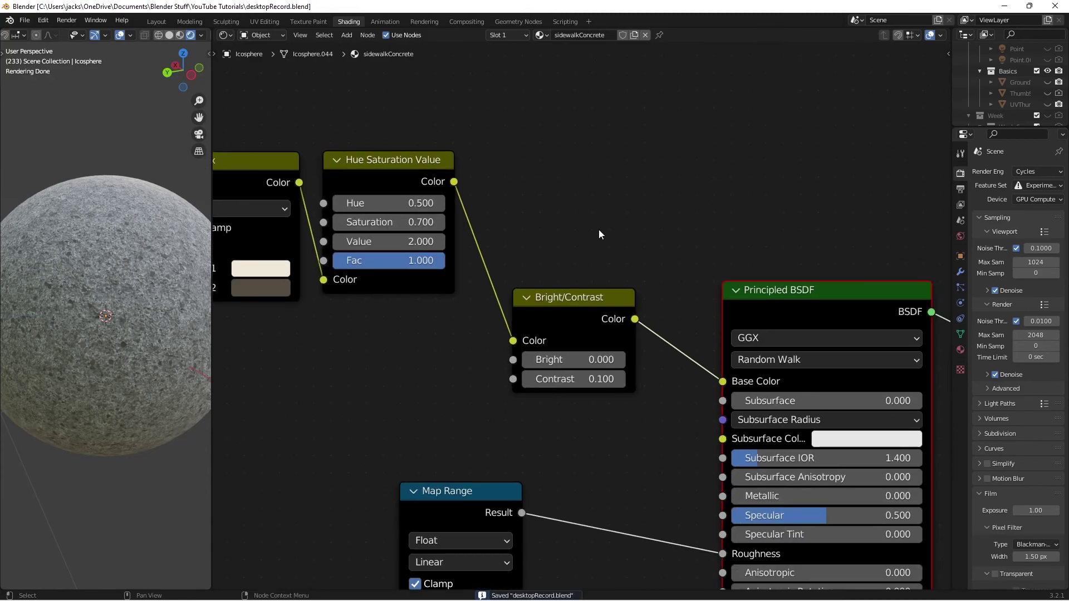
Nudge the Bright/Contrast and Hue Saturation Value nodes into tidier positions and save the file
{"action": "middle_click_drag", "start_coordinate": [42, 307], "coordinate": [91, 308]}
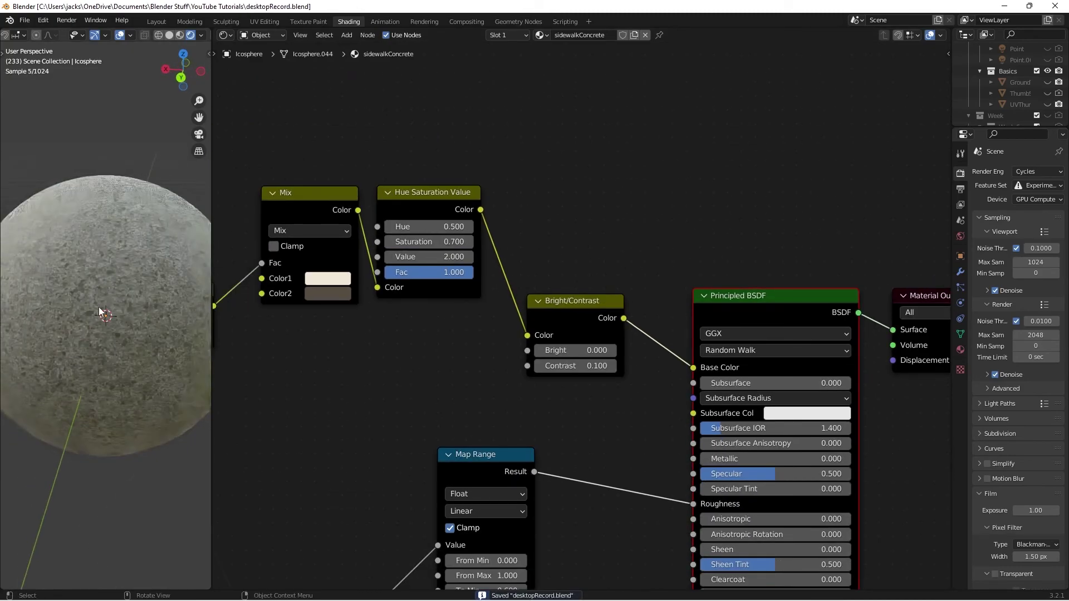
{"action": "middle_click_drag", "start_coordinate": [505, 335], "coordinate": [484, 303]}
{"action": "left_click_drag", "start_coordinate": [535, 279], "coordinate": [532, 271]}
{"action": "left_click_drag", "start_coordinate": [384, 165], "coordinate": [387, 176]}
{"action": "left_click", "coordinate": [550, 205]}
{"action": "key", "text": "ctrl+s"}
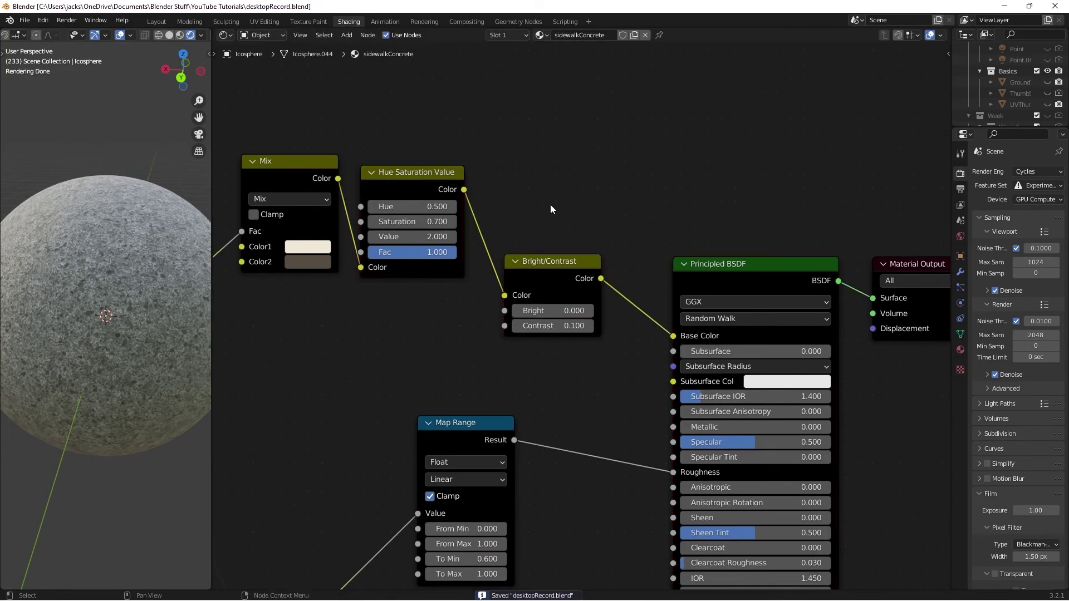
Move the Map Range node slightly closer to the Principled BSDF and save the file
{"action": "scroll", "coordinate": [375, 362], "scroll_direction": "down", "scroll_amount": 1}
{"action": "middle_click_drag", "start_coordinate": [375, 362], "coordinate": [488, 242]}
{"action": "scroll", "coordinate": [501, 318], "scroll_direction": "down", "scroll_amount": 1}
{"action": "middle_click_drag", "start_coordinate": [504, 324], "coordinate": [524, 245]}
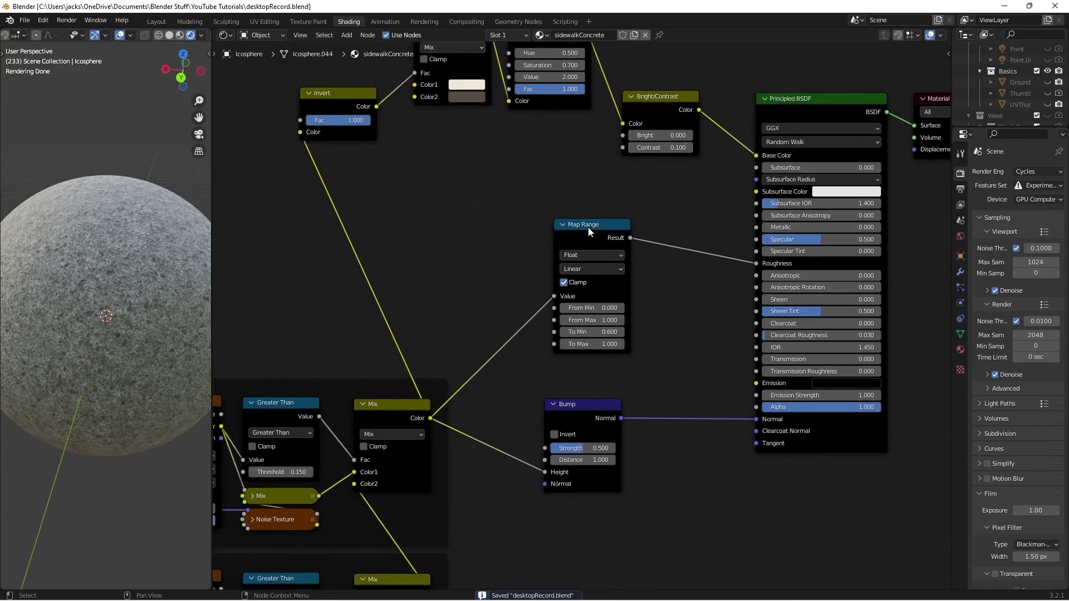
{"action": "left_click_drag", "start_coordinate": [588, 227], "coordinate": [602, 232]}
{"action": "key", "text": "ctrl+s"}
Look over the node tree from the Texture Coordinate and Mapping nodes to the Material Output, and save the file
{"action": "scroll", "coordinate": [490, 334], "scroll_direction": "down", "scroll_amount": 2}
{"action": "middle_click_drag", "start_coordinate": [467, 325], "coordinate": [559, 236]}
{"action": "scroll", "coordinate": [501, 273], "scroll_direction": "down", "scroll_amount": 3}
{"action": "middle_click_drag", "start_coordinate": [510, 186], "coordinate": [526, 303]}
{"action": "middle_click_drag", "start_coordinate": [356, 334], "coordinate": [533, 232]}
{"action": "left_click_drag", "start_coordinate": [282, 203], "coordinate": [480, 332]}
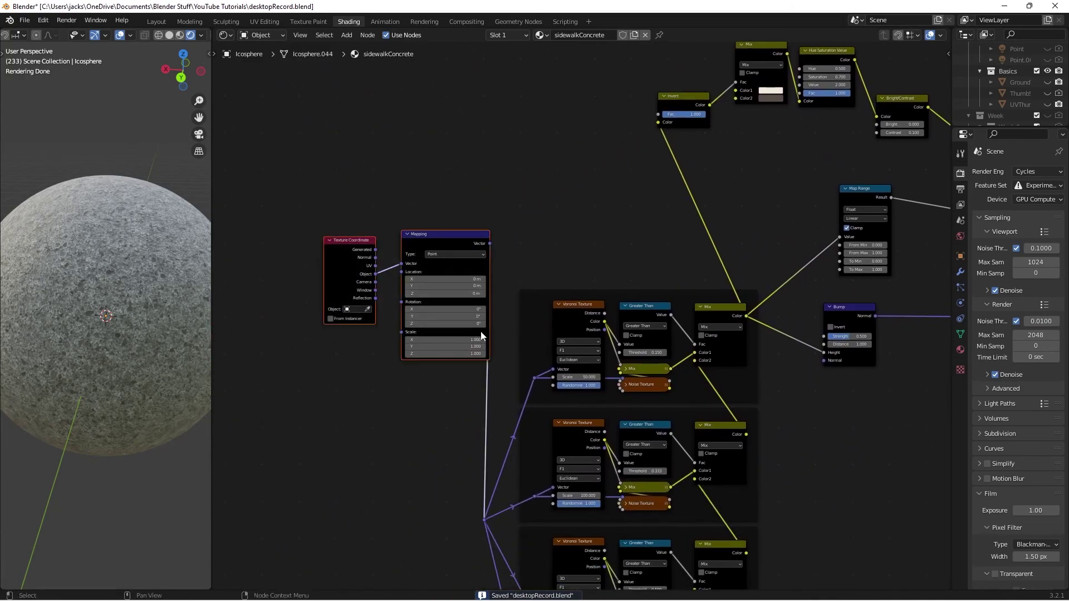
{"action": "left_click", "coordinate": [589, 224]}
{"action": "key", "text": "ctrl+s"}
{"action": "scroll", "coordinate": [753, 216], "scroll_direction": "up", "scroll_amount": 1}
{"action": "middle_click_drag", "start_coordinate": [753, 216], "coordinate": [428, 343]}
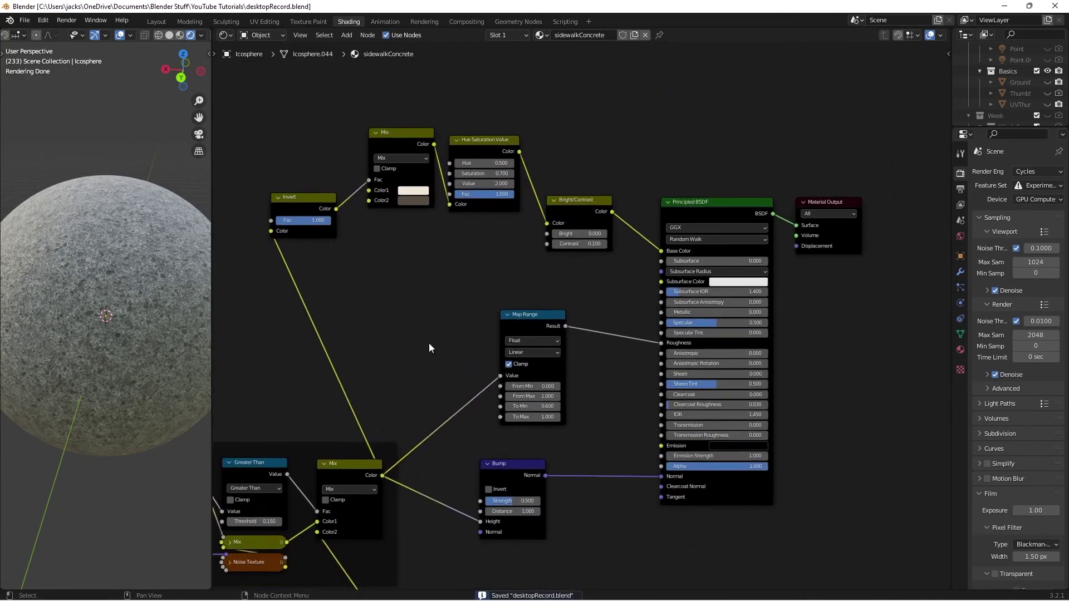